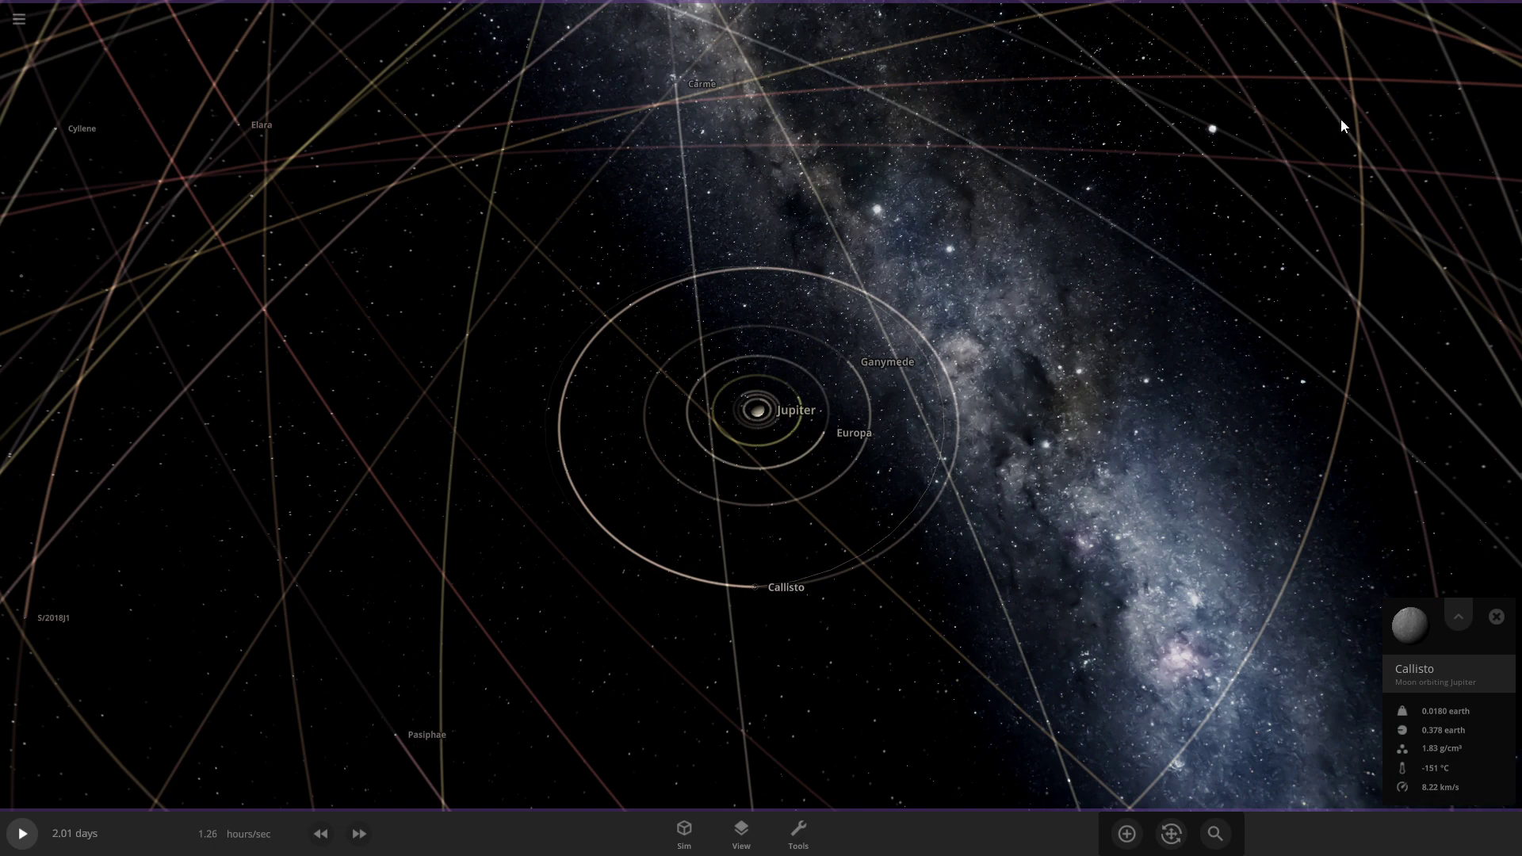
# Select the moon Callisto, expand its full properties, and set its radius to 0.500 earth
pyautogui.scroll(3, 783, 578)
pyautogui.scroll(-3, 774, 666)
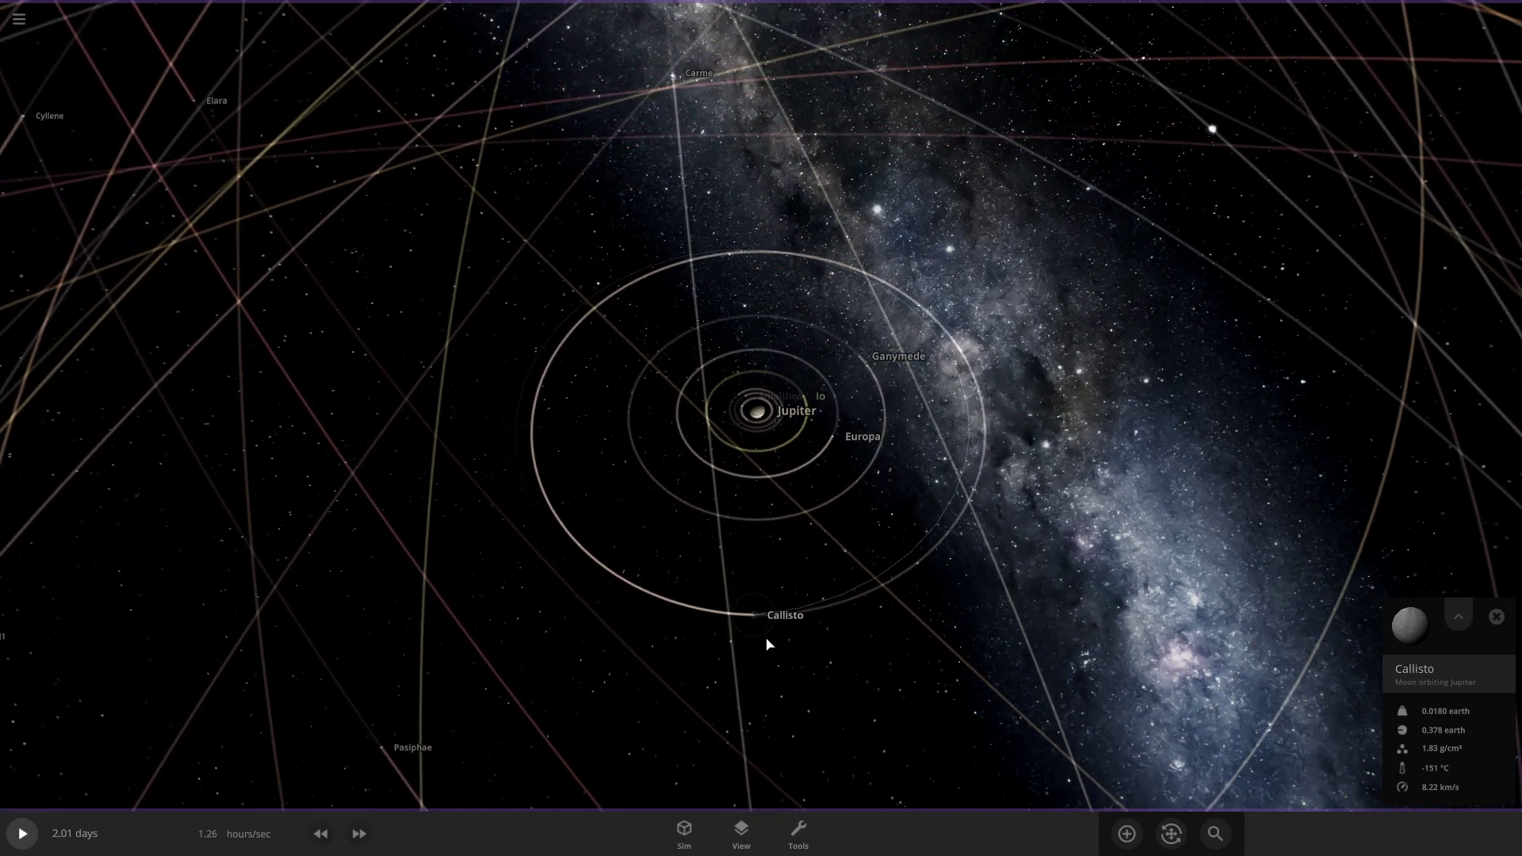
pyautogui.click(768, 624)
pyautogui.click(773, 605)
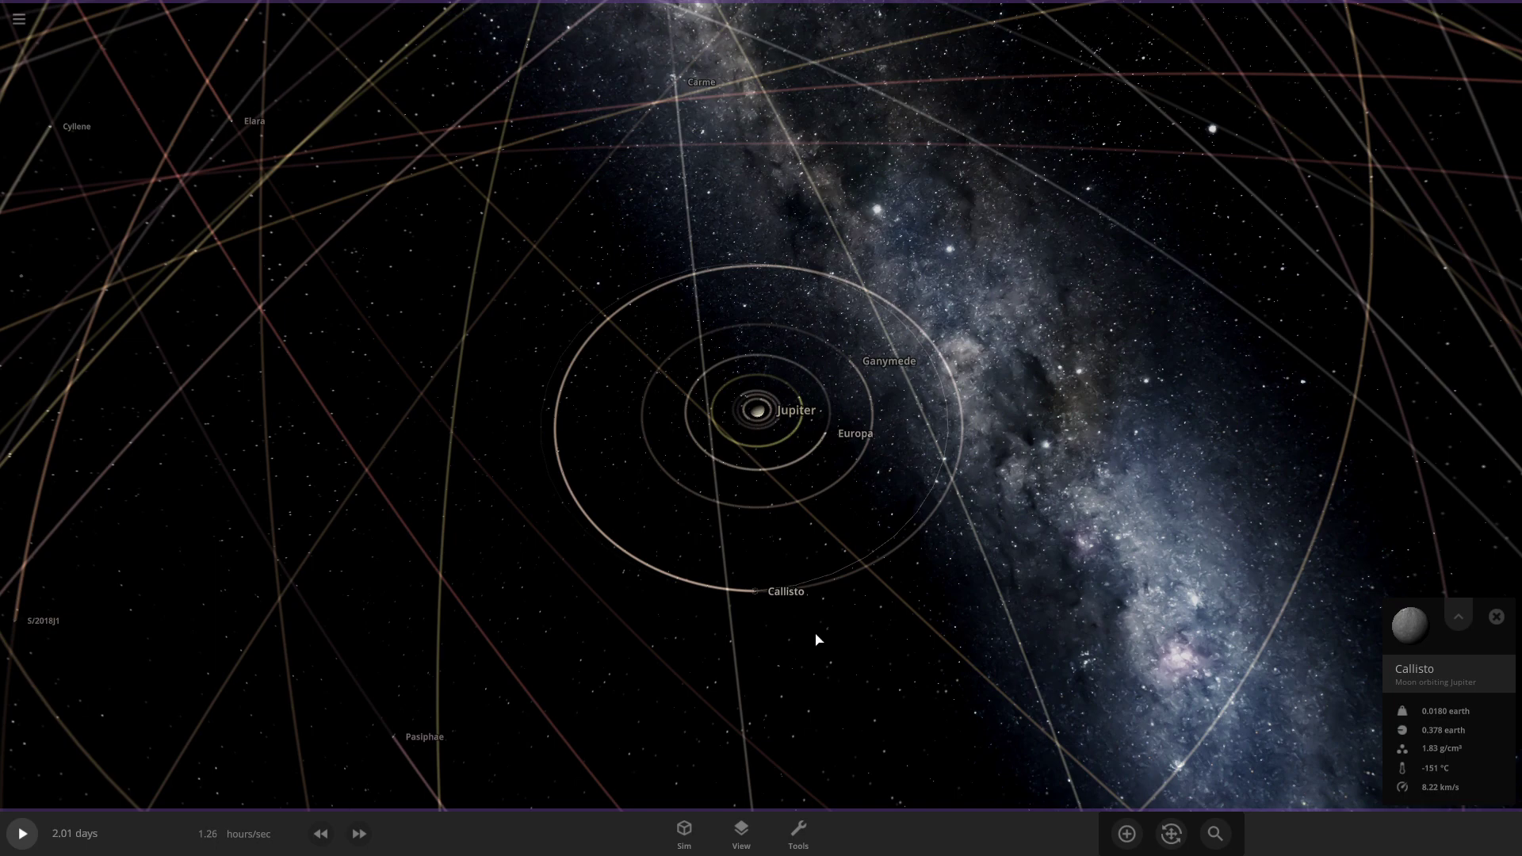
pyautogui.scroll(3, 818, 639)
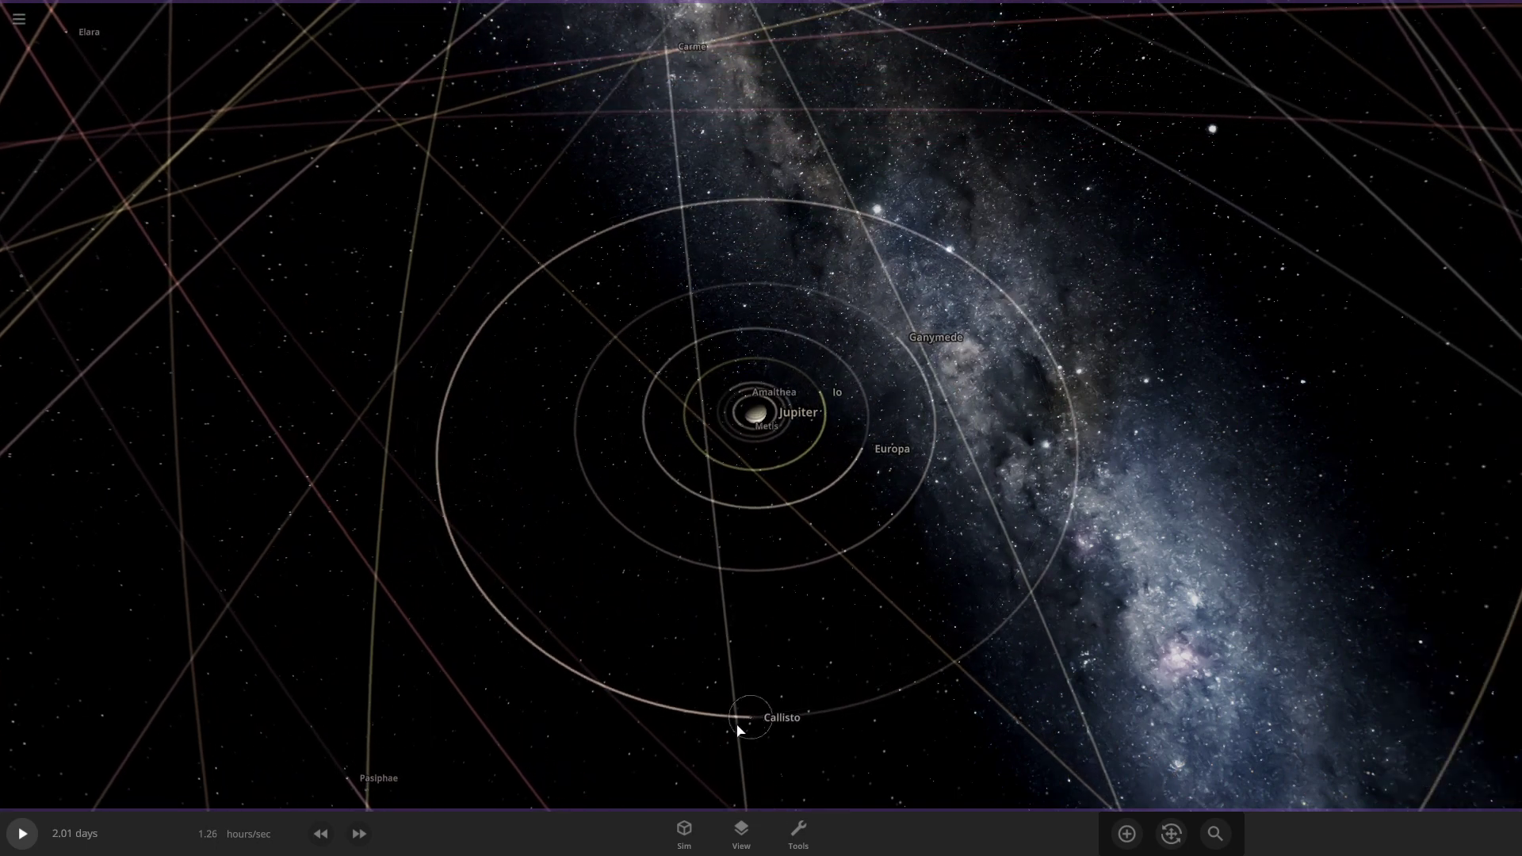
pyautogui.doubleClick(739, 727)
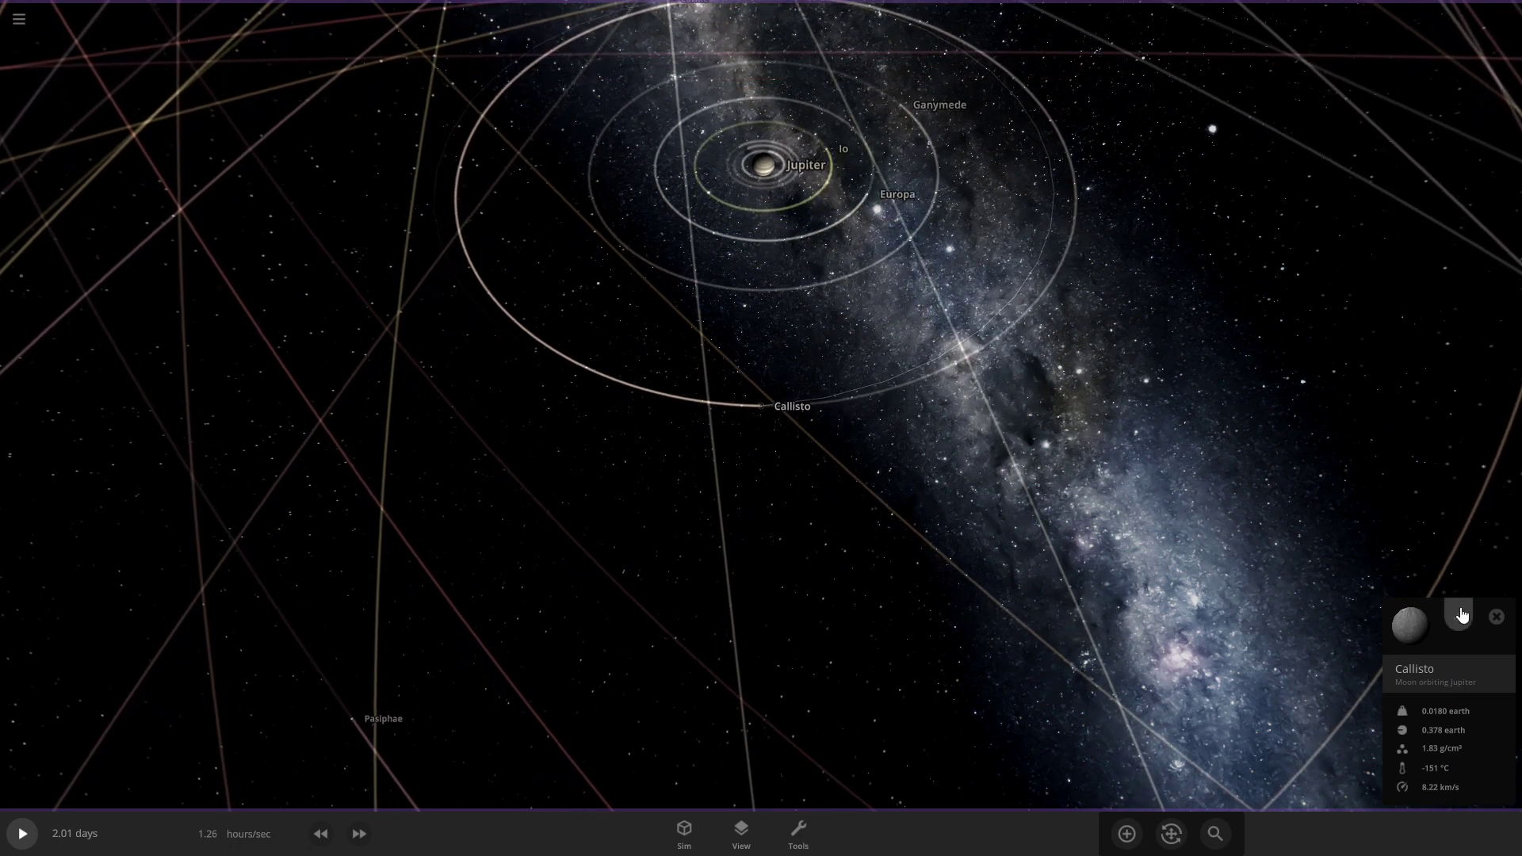
pyautogui.press('p')
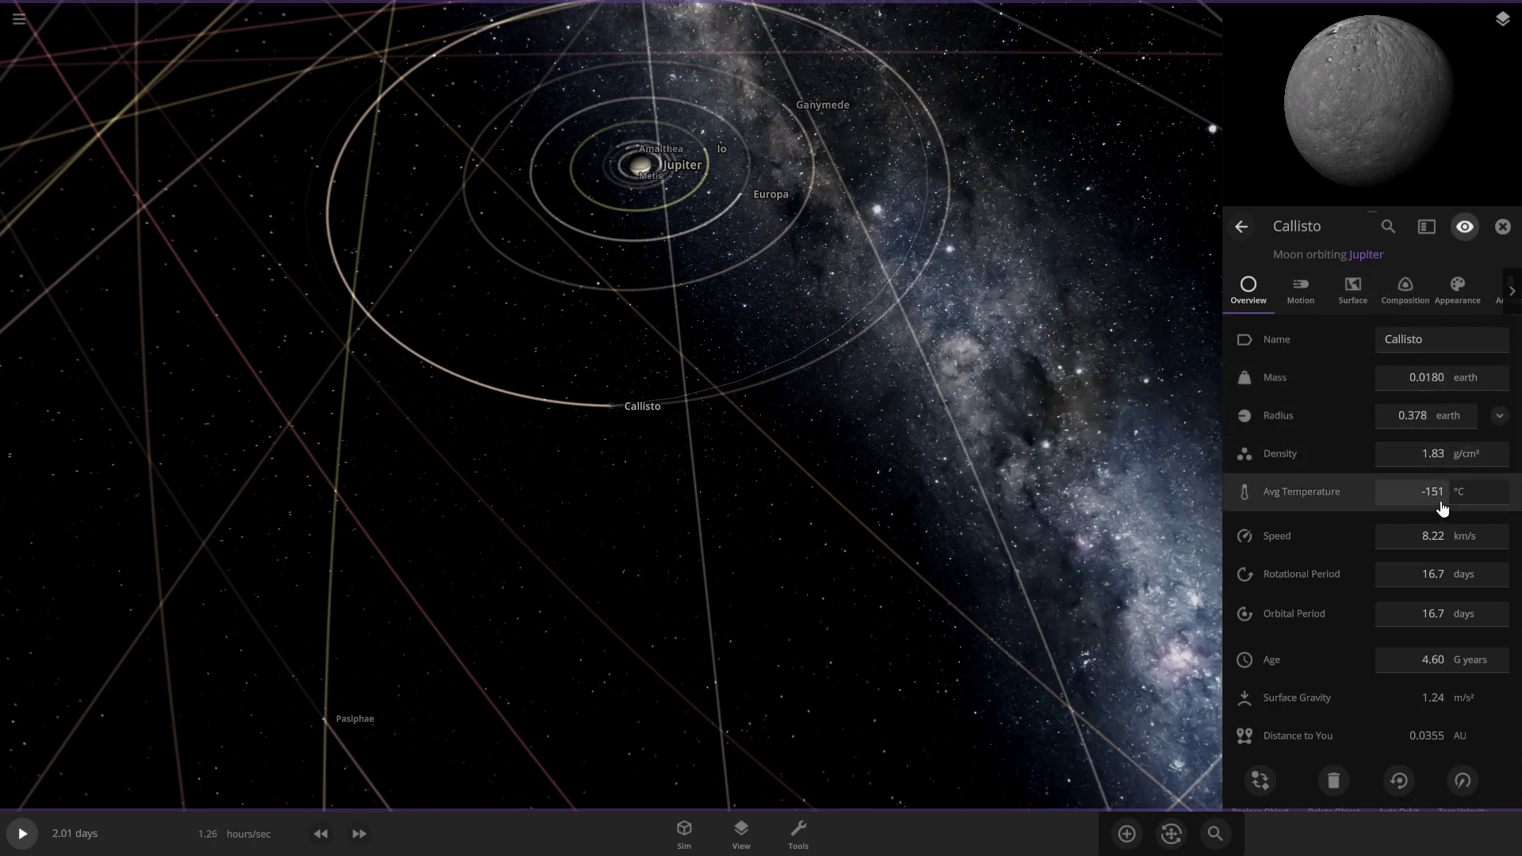
pyautogui.click(1420, 427)
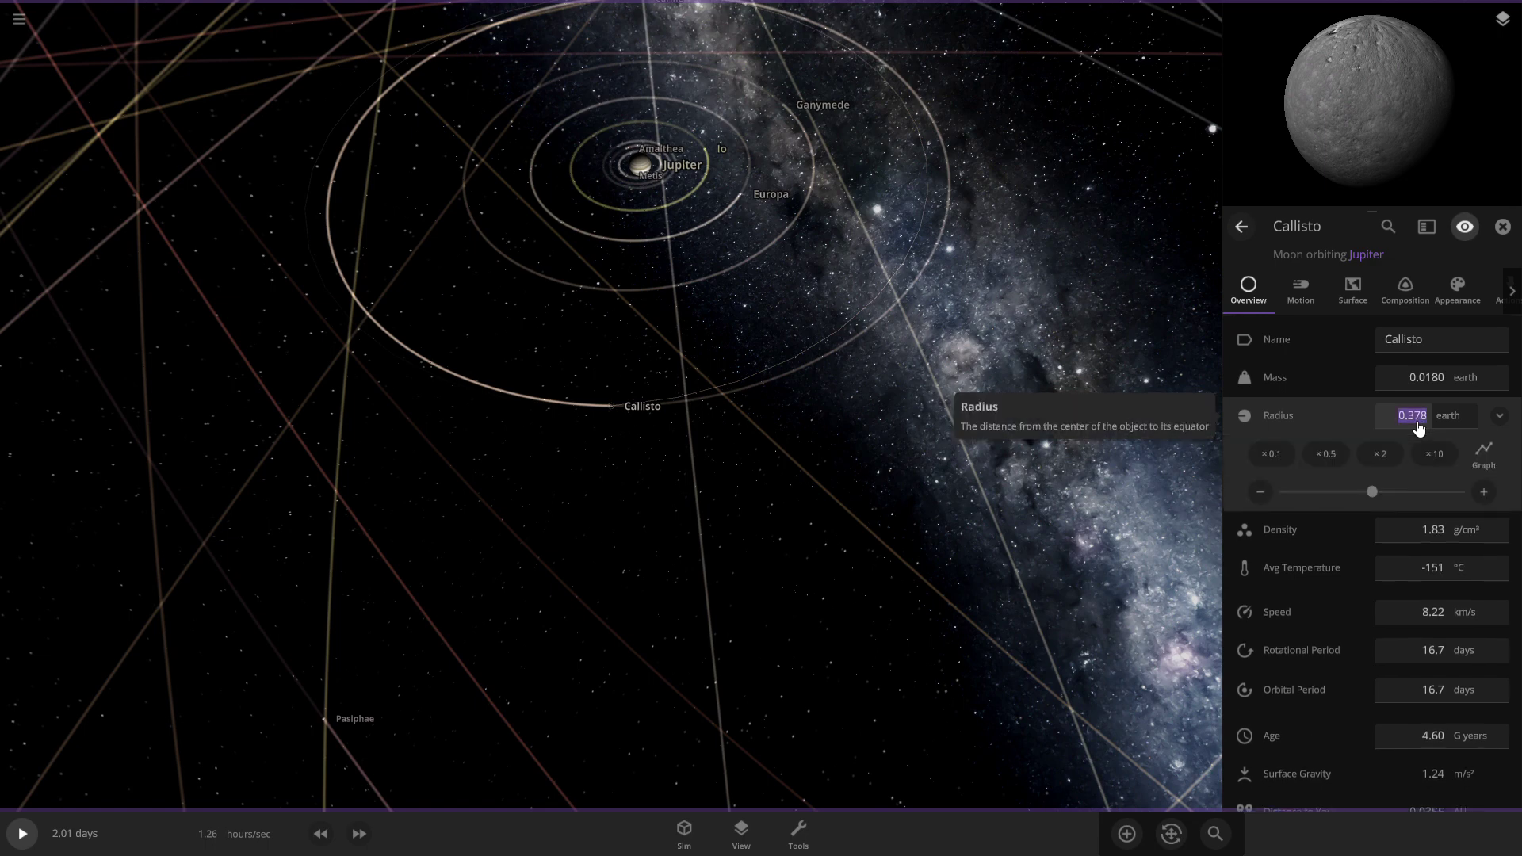
pyautogui.press('BackSpace')
pyautogui.write('0.500')
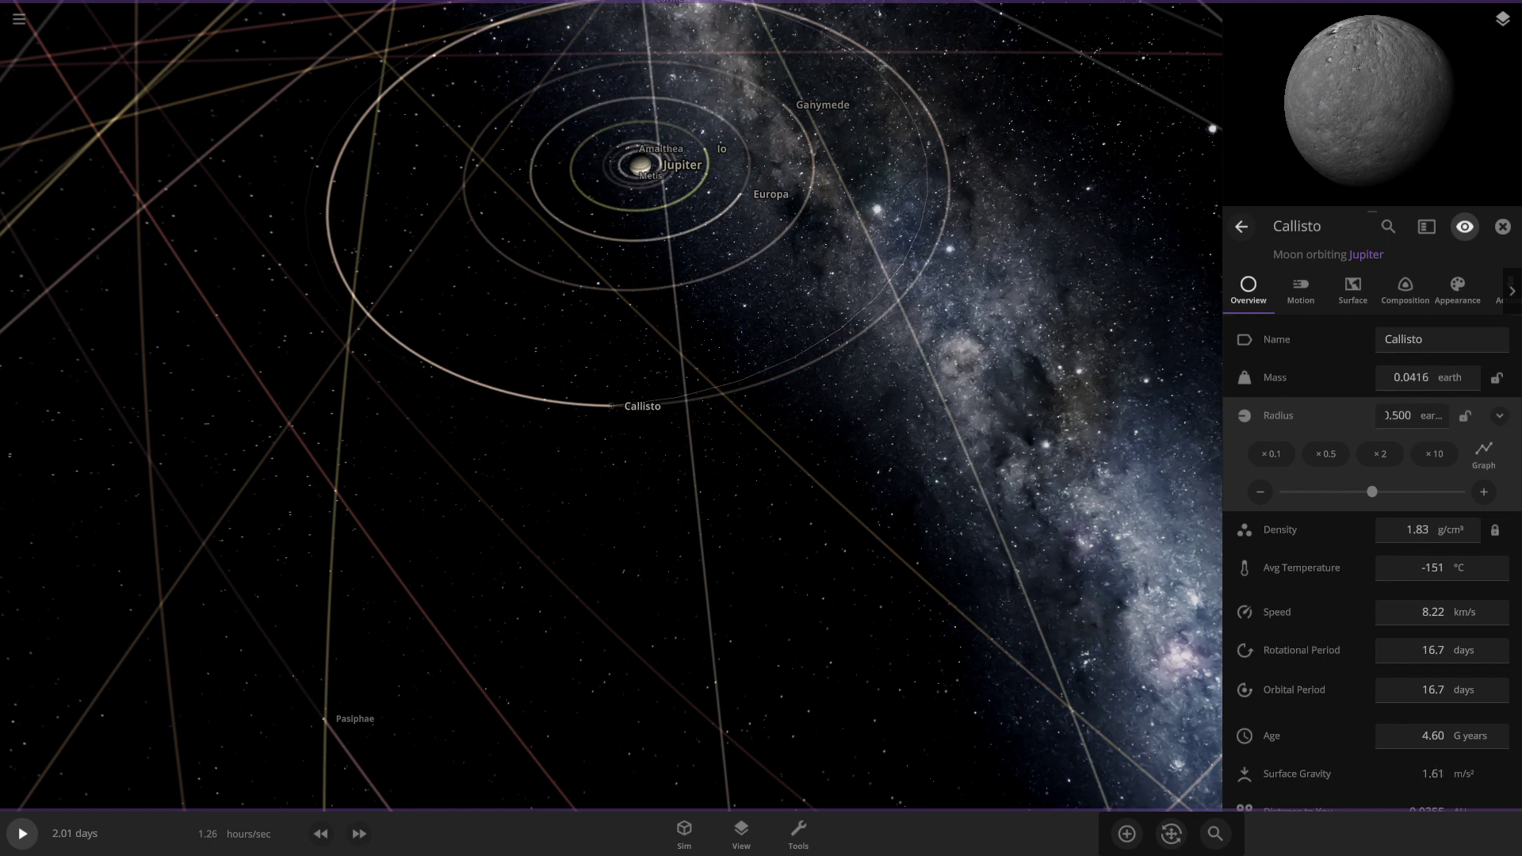
# Run the simulation and switch the view's lighting to Flash Light with Callisto seen close up
pyautogui.click(22, 833)
pyautogui.scroll(5, 540, 387)
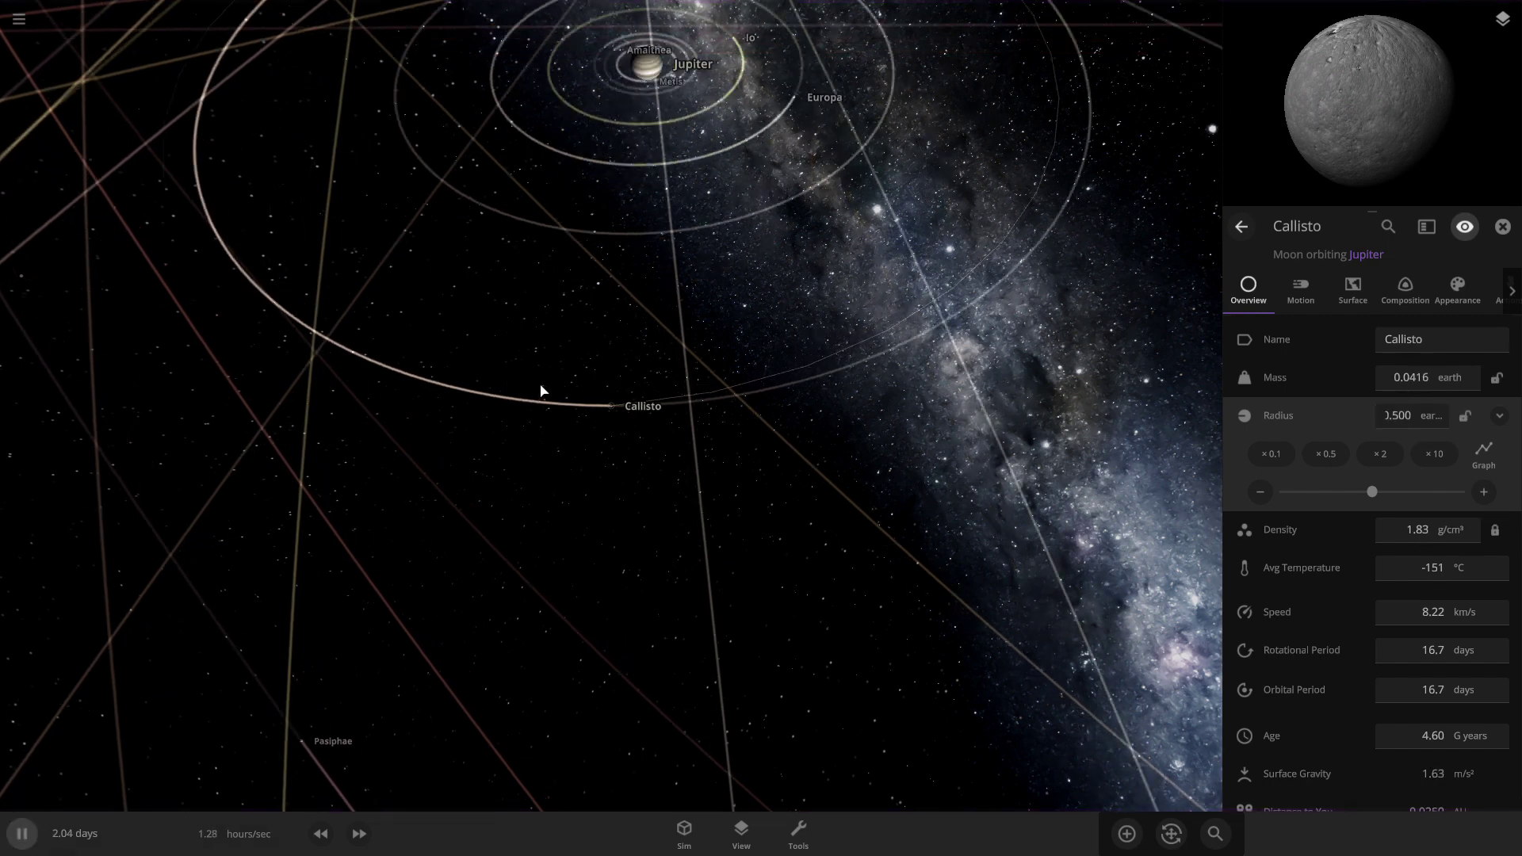
pyautogui.scroll(4, 554, 436)
pyautogui.moveTo(558, 431); pyautogui.dragTo(472, 500)
pyautogui.scroll(-1, 825, 462)
pyautogui.click(742, 833)
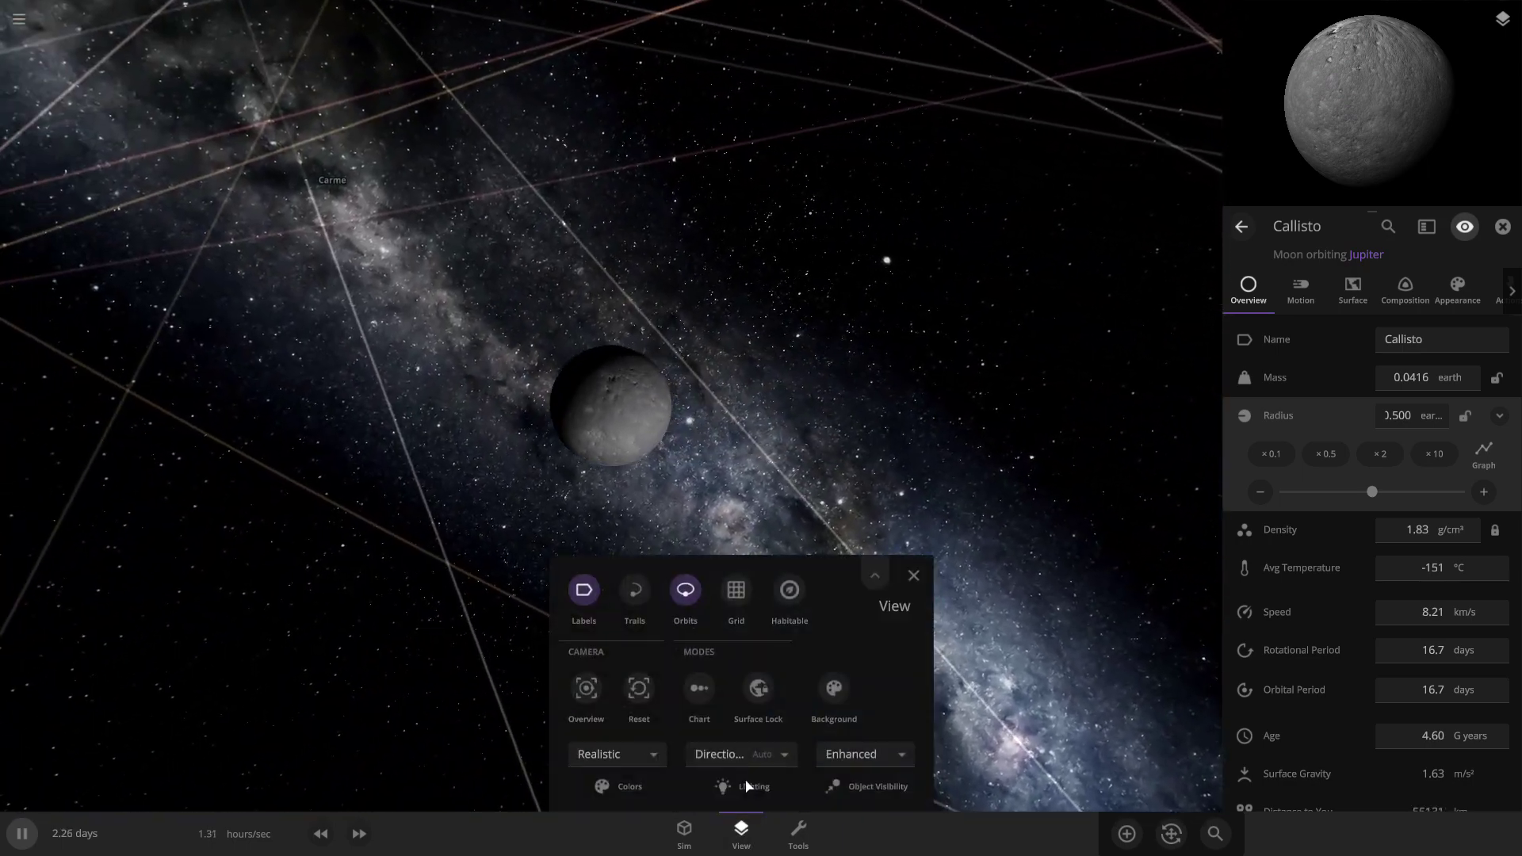
pyautogui.click(741, 743)
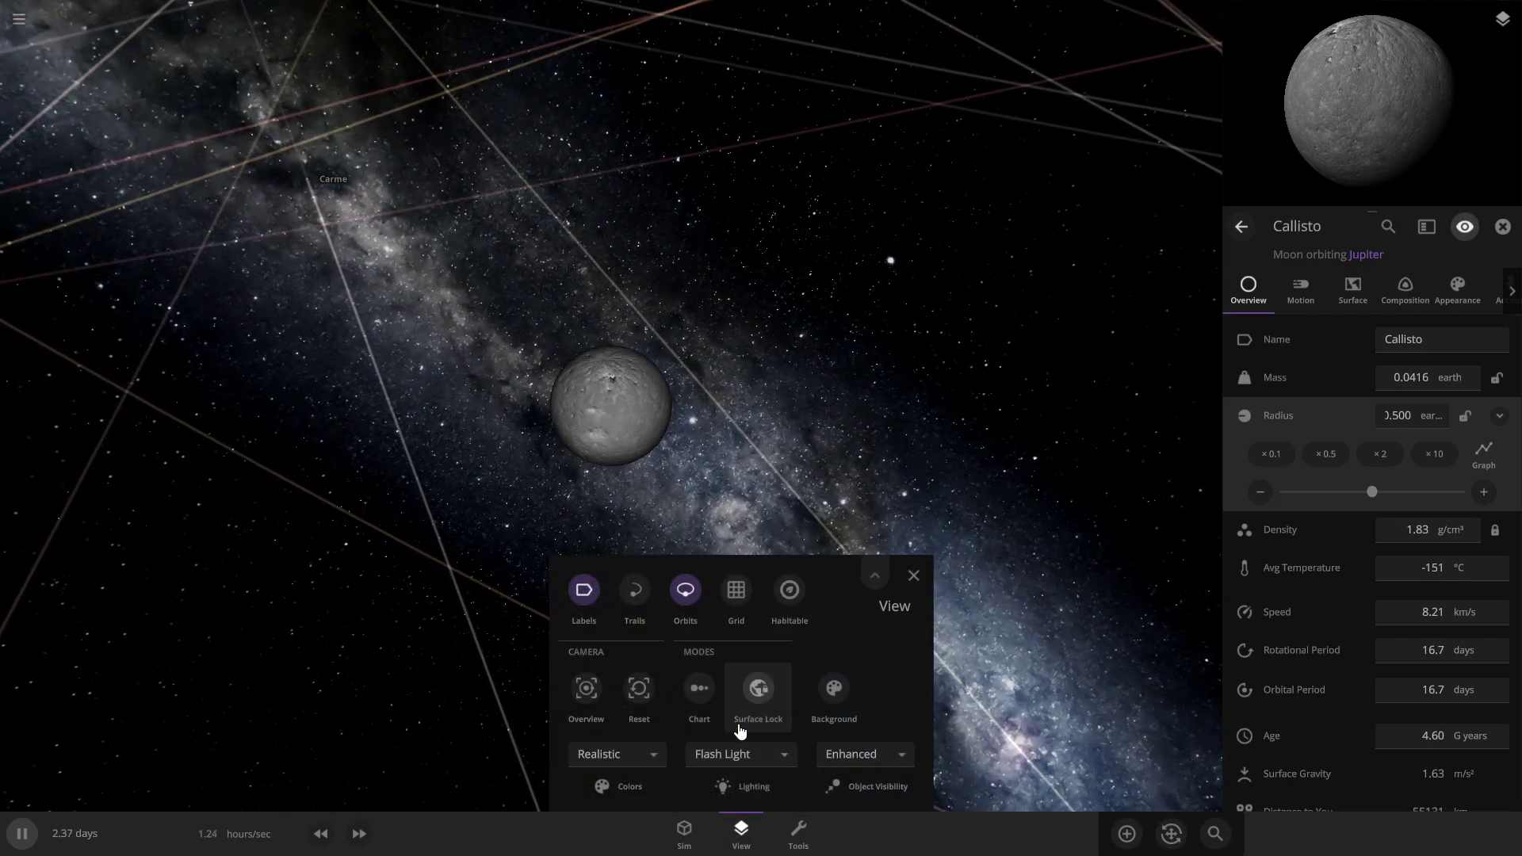
pyautogui.click(965, 658)
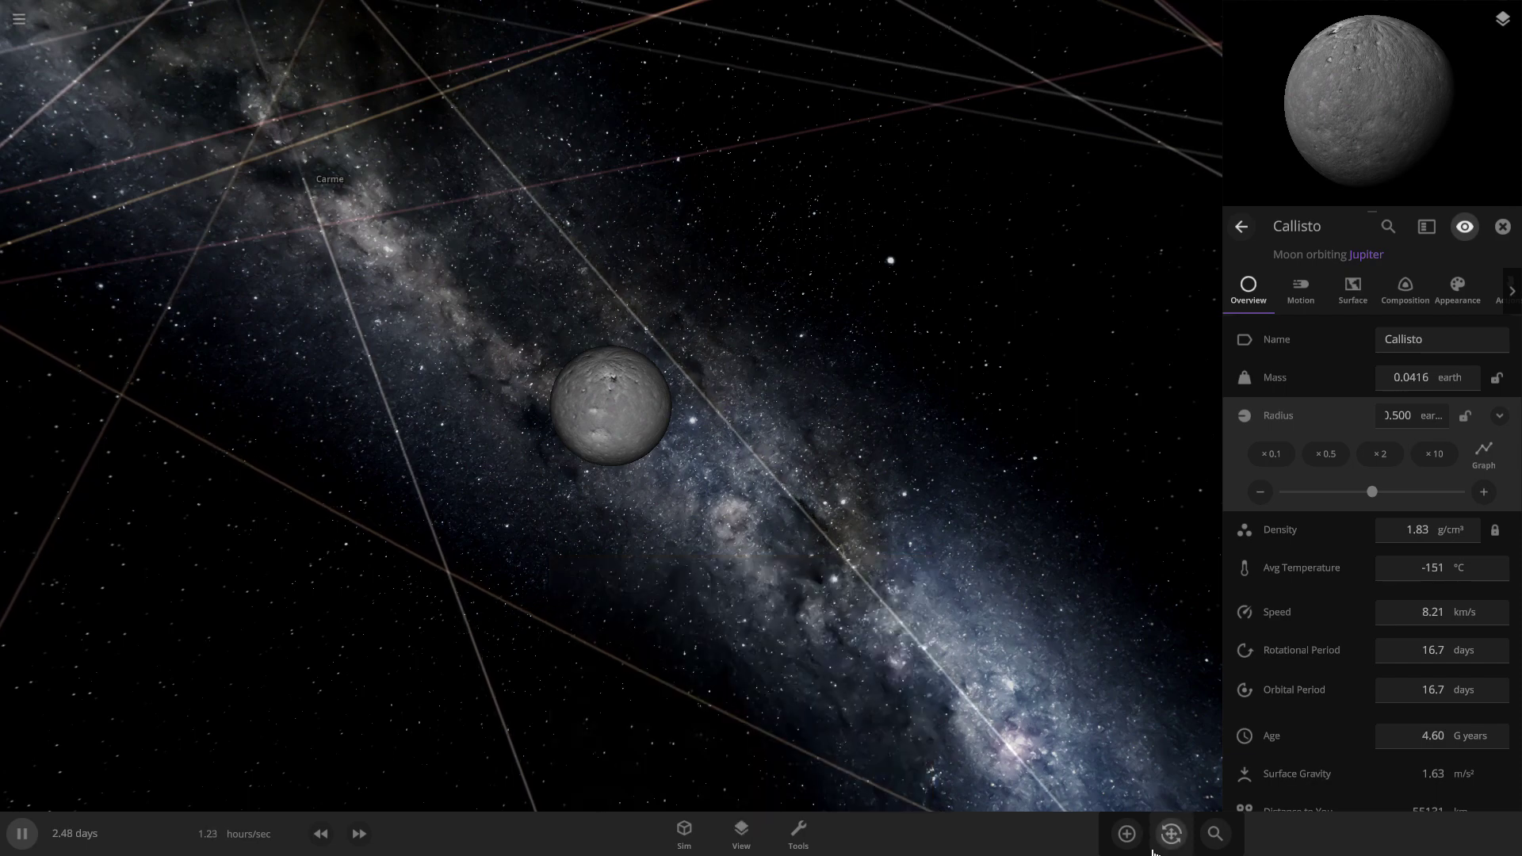
# Preview Ganymede from the Add catalogue beside Callisto to compare their sizes, without placing it
pyautogui.click(1126, 834)
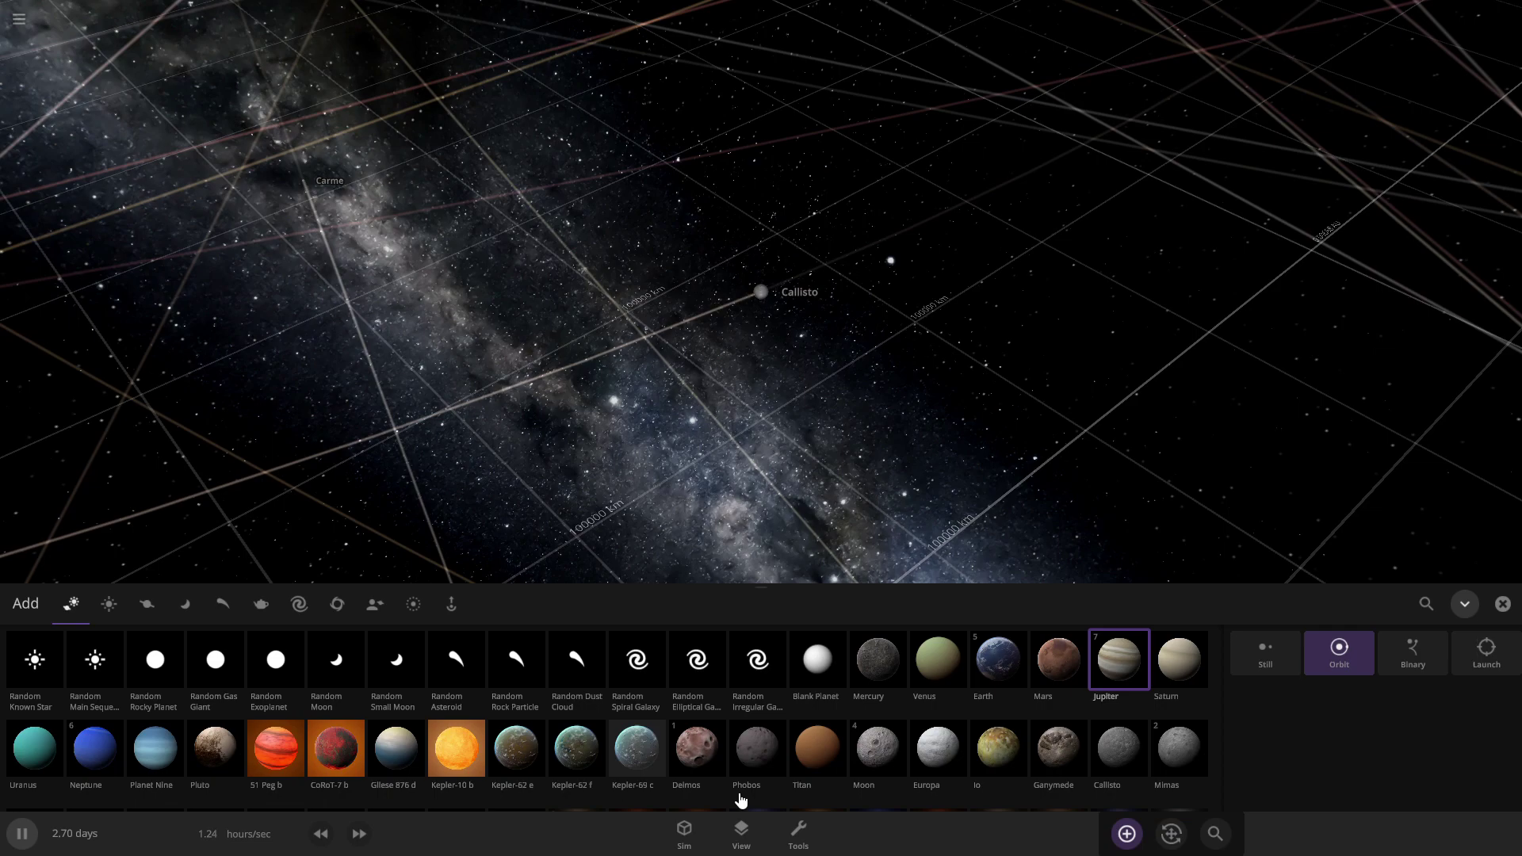
pyautogui.click(1059, 747)
pyautogui.scroll(10, 707, 270)
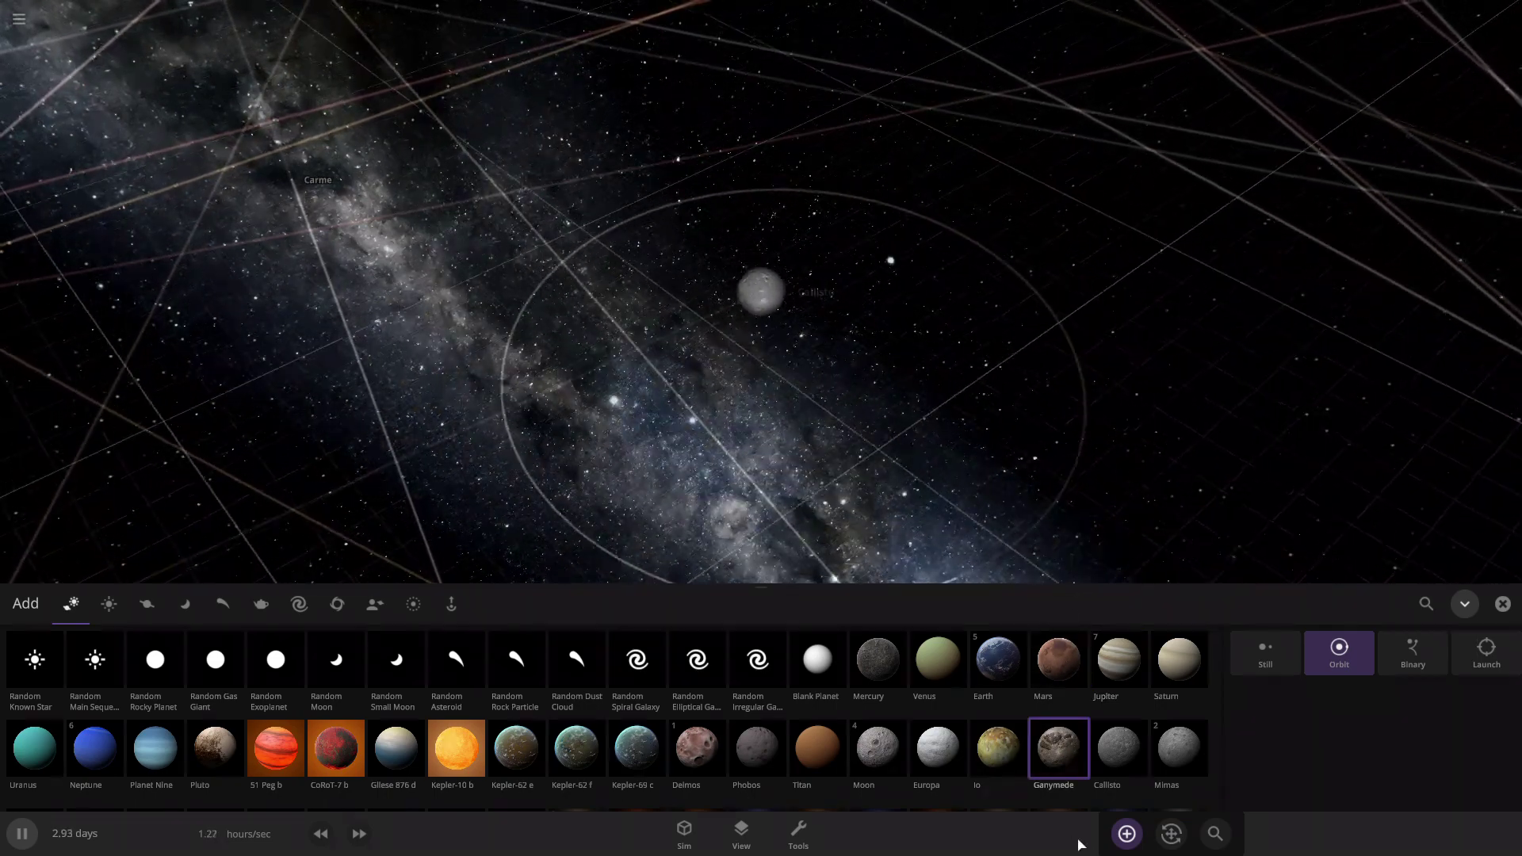
pyautogui.click(1126, 833)
pyautogui.scroll(-10, 802, 446)
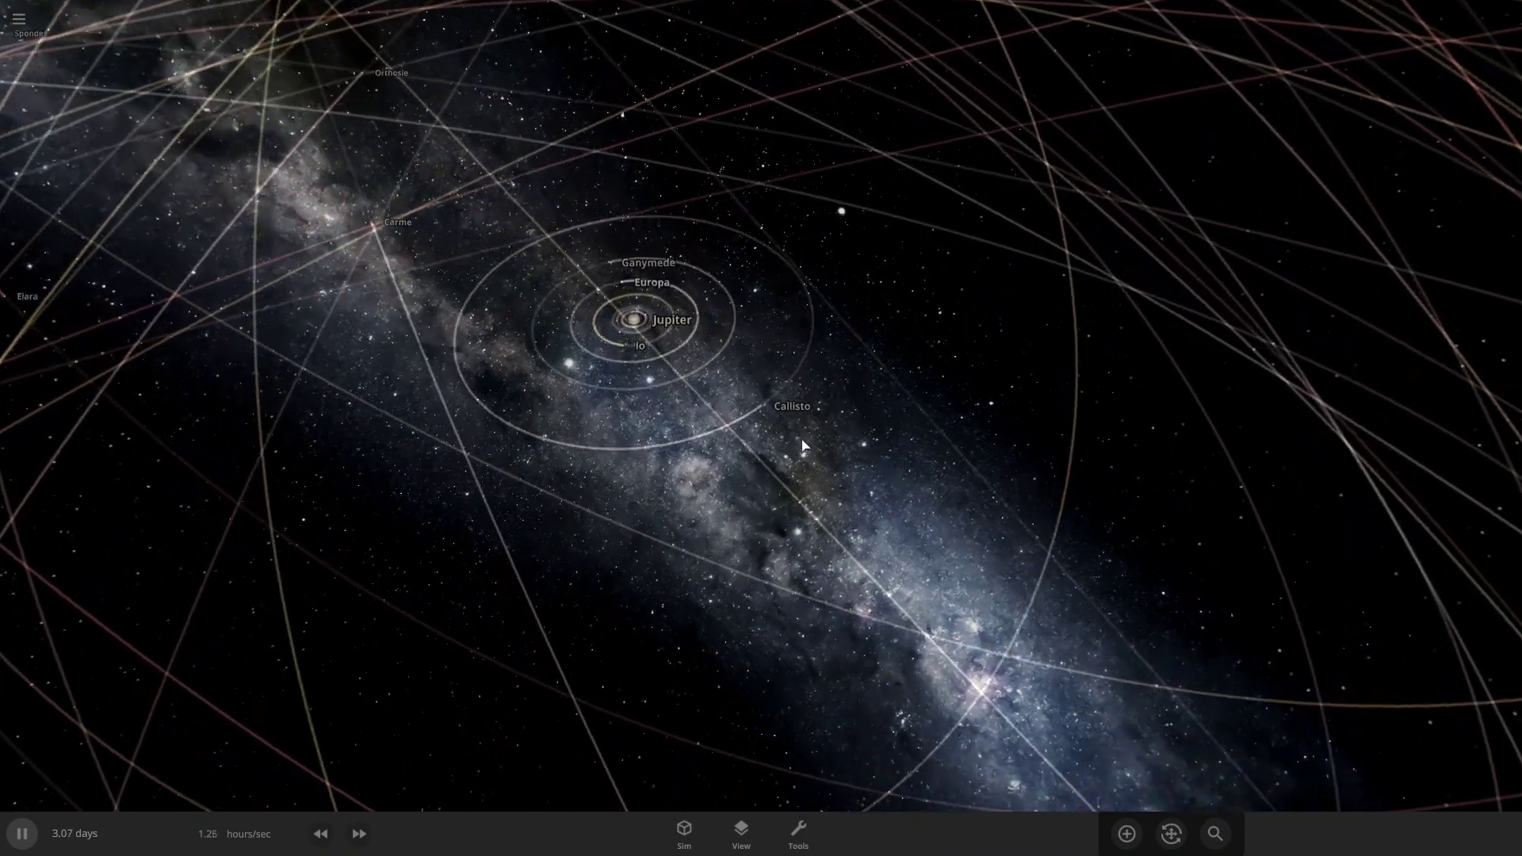
# Preview Mercury and then Mars from the Add catalogue over Callisto to compare their sizes
pyautogui.scroll(10, 803, 446)
pyautogui.click(1127, 833)
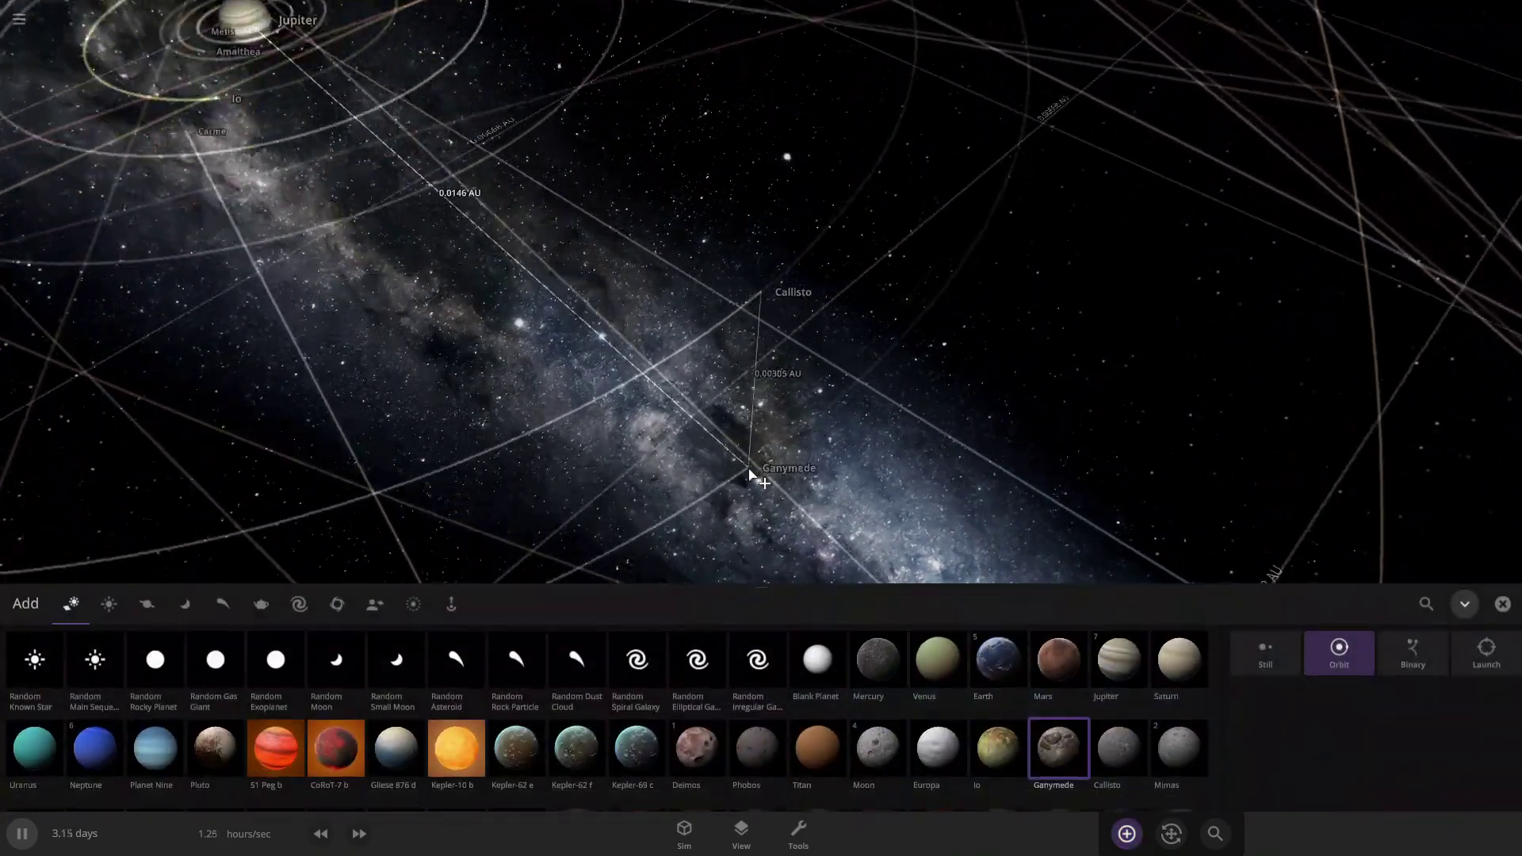
pyautogui.click(887, 668)
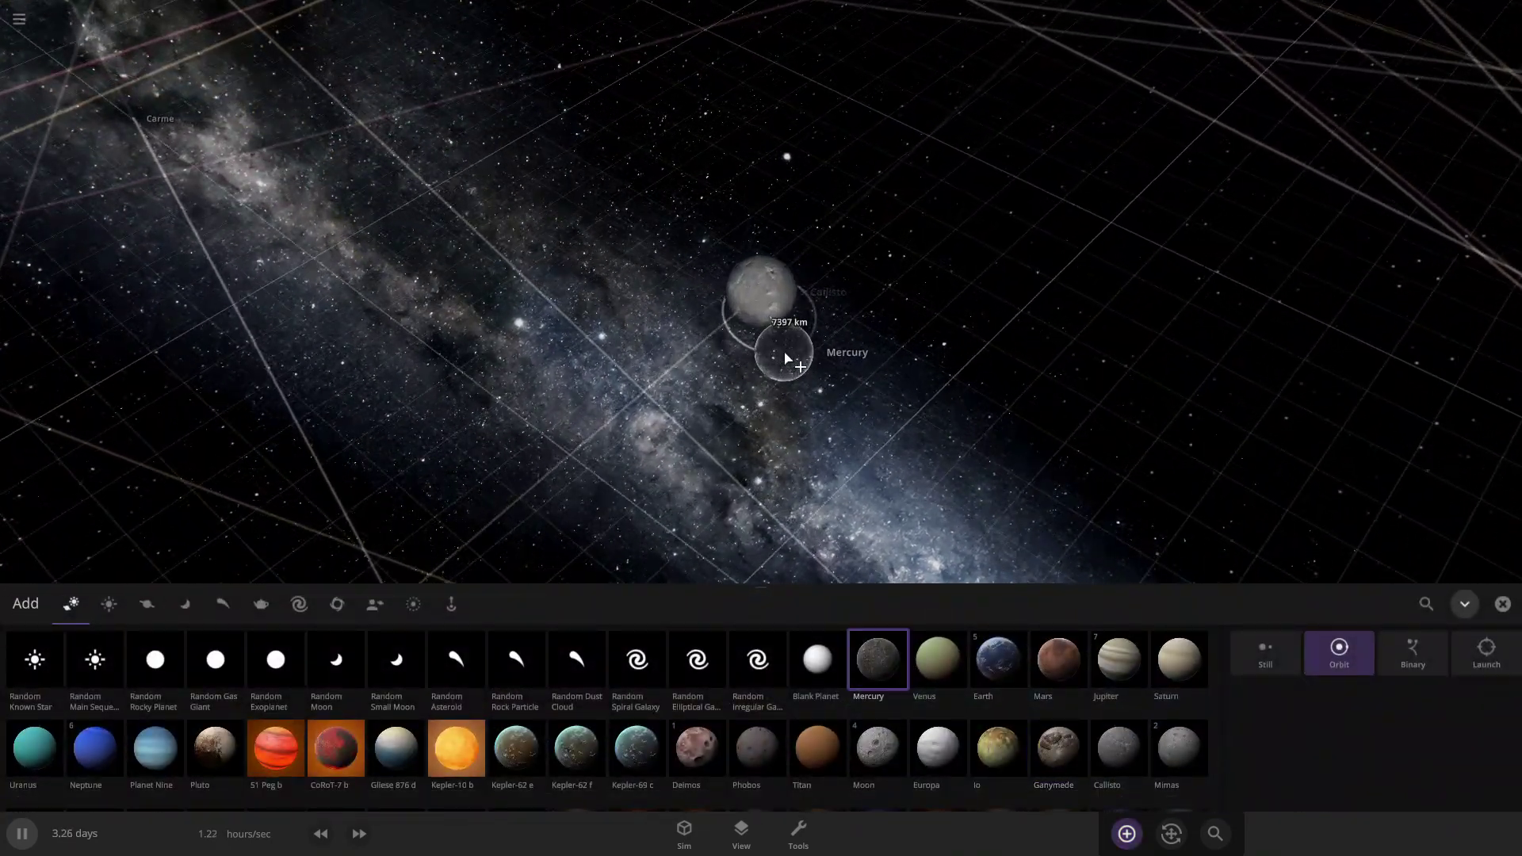
pyautogui.click(781, 319)
pyautogui.click(1059, 660)
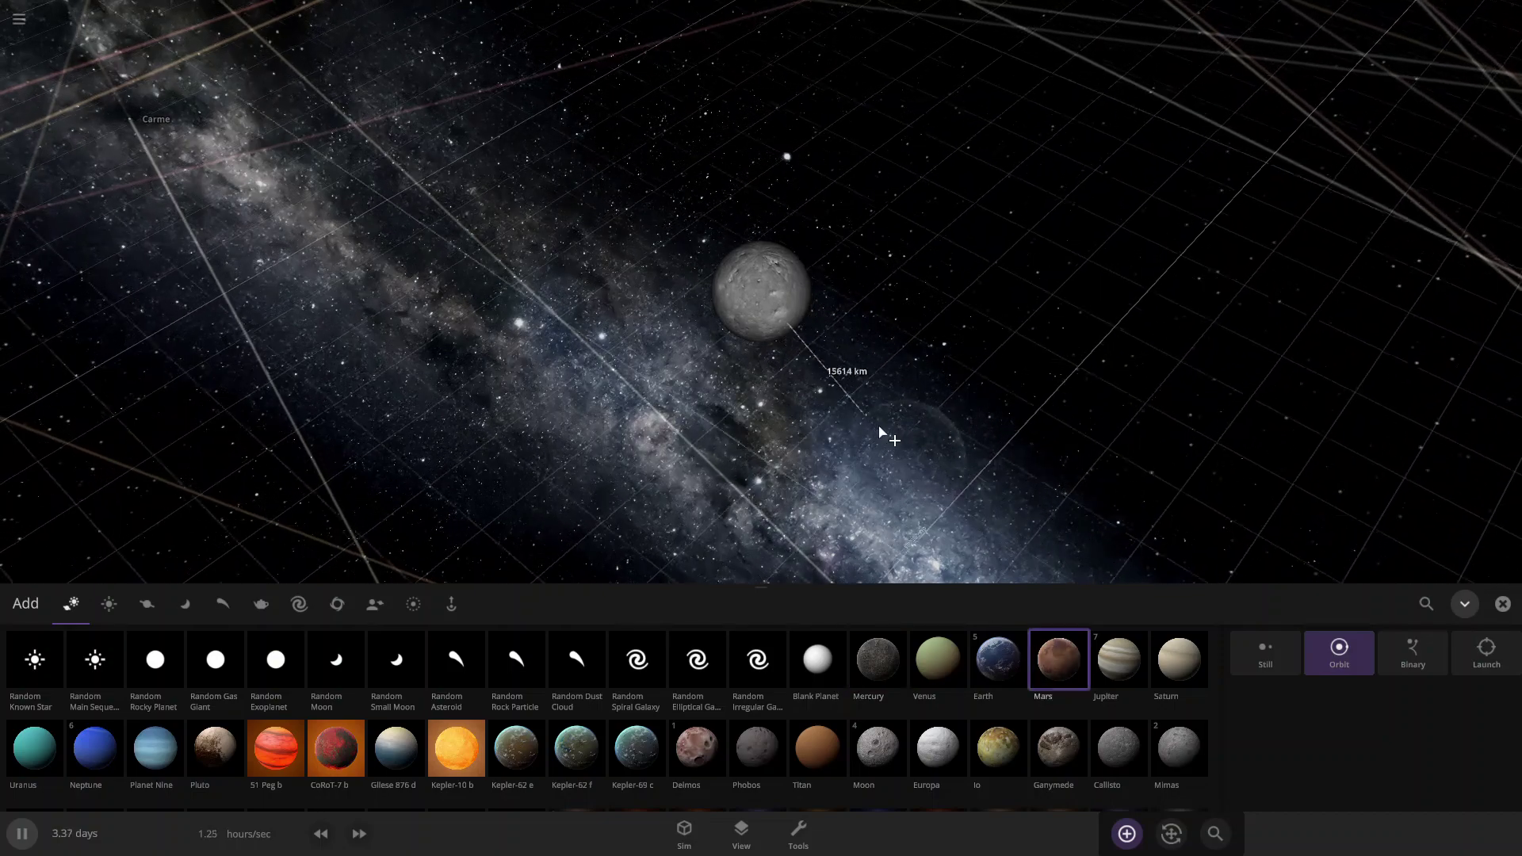
pyautogui.click(761, 300)
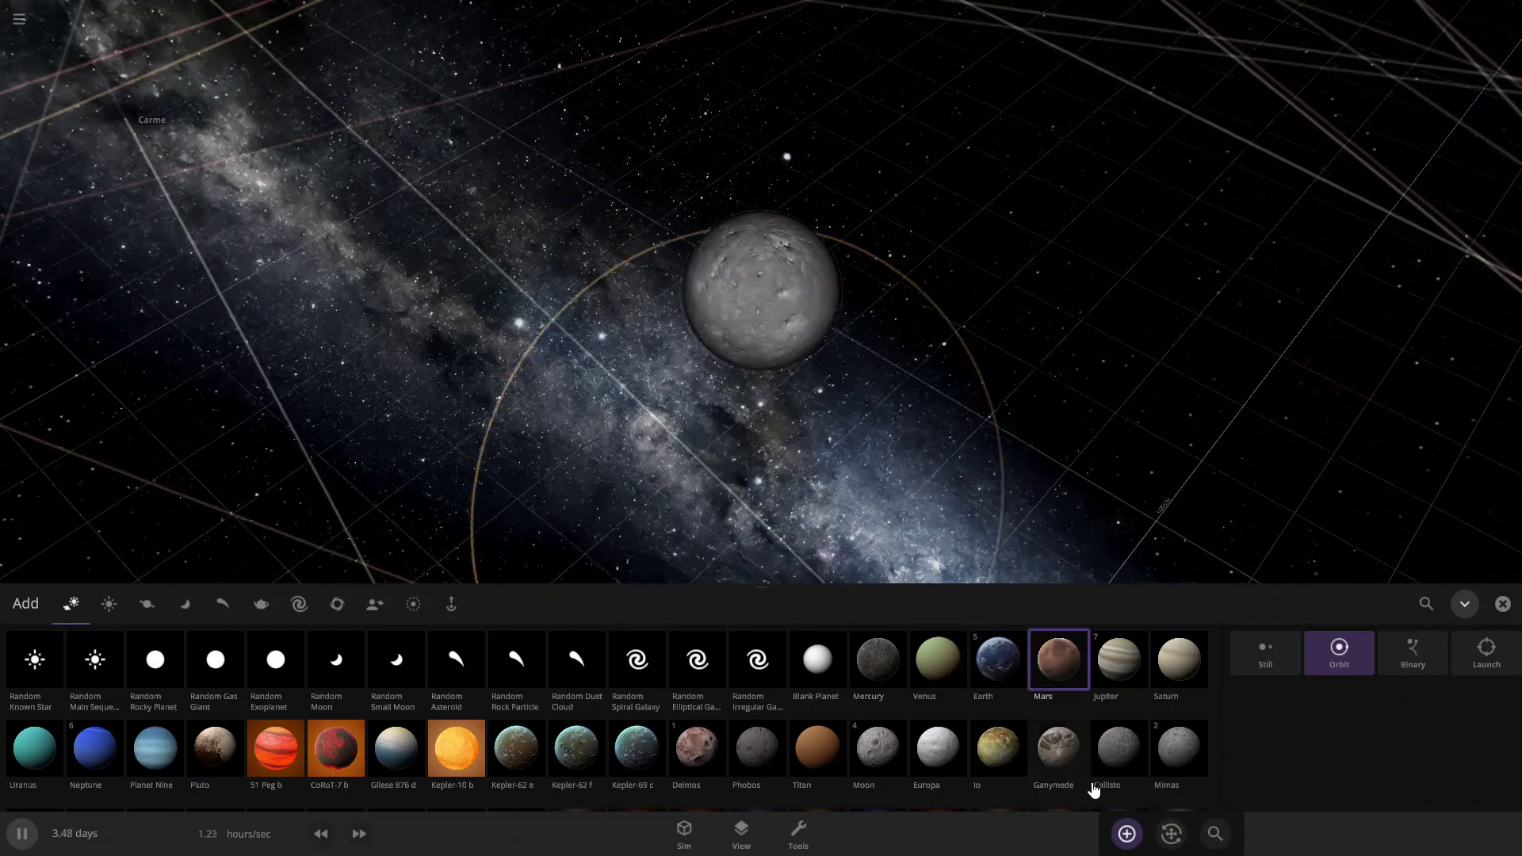
pyautogui.click(1127, 833)
pyautogui.scroll(-10, 626, 250)
pyautogui.scroll(4, 627, 250)
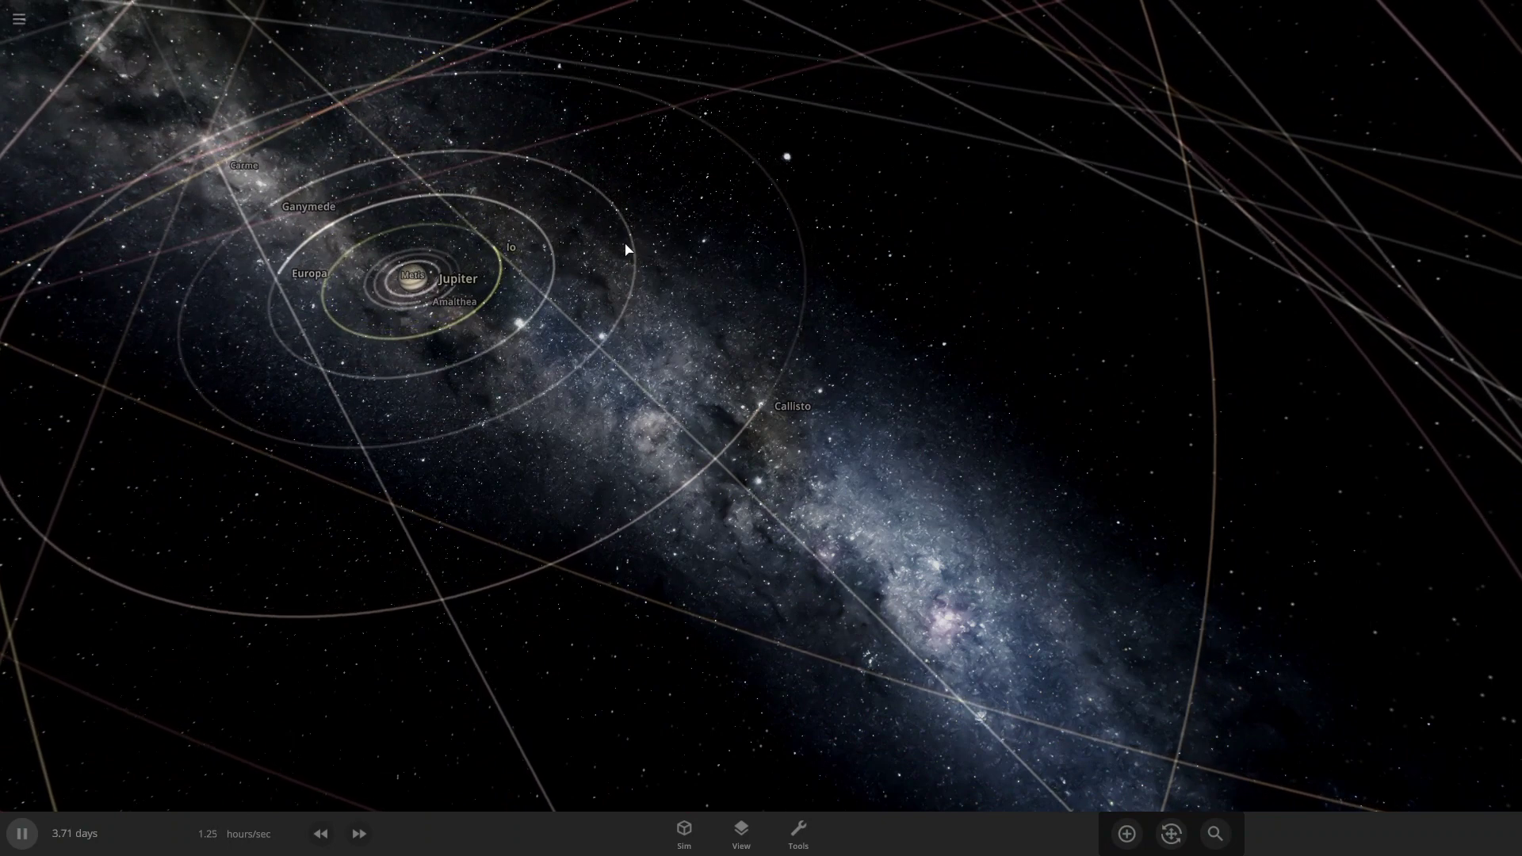
# Reopen Callisto's full properties and set its radius to 1.00 earth
pyautogui.click(764, 406)
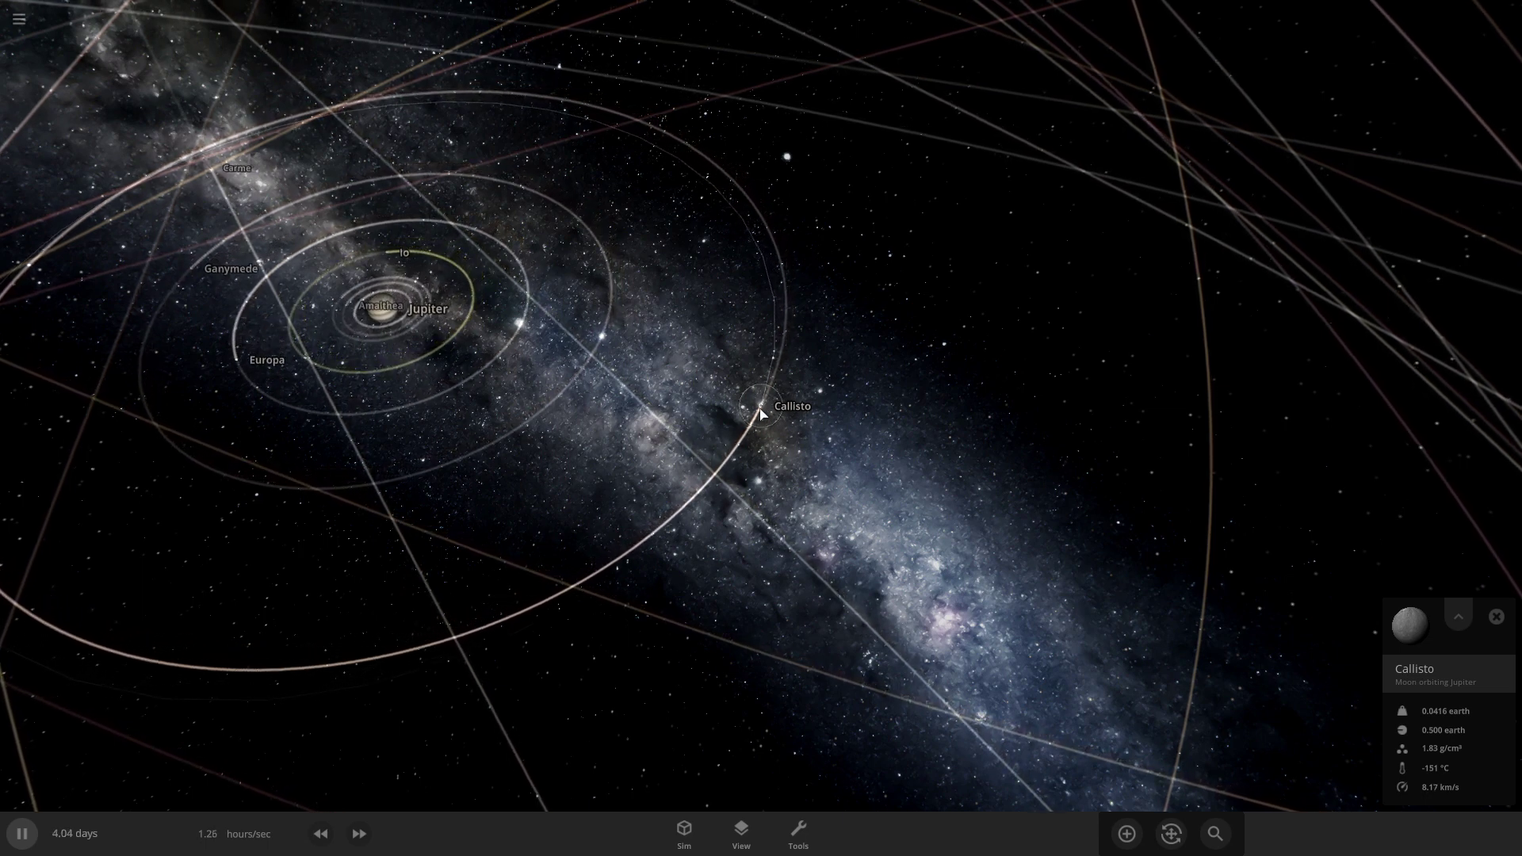
pyautogui.click(1458, 617)
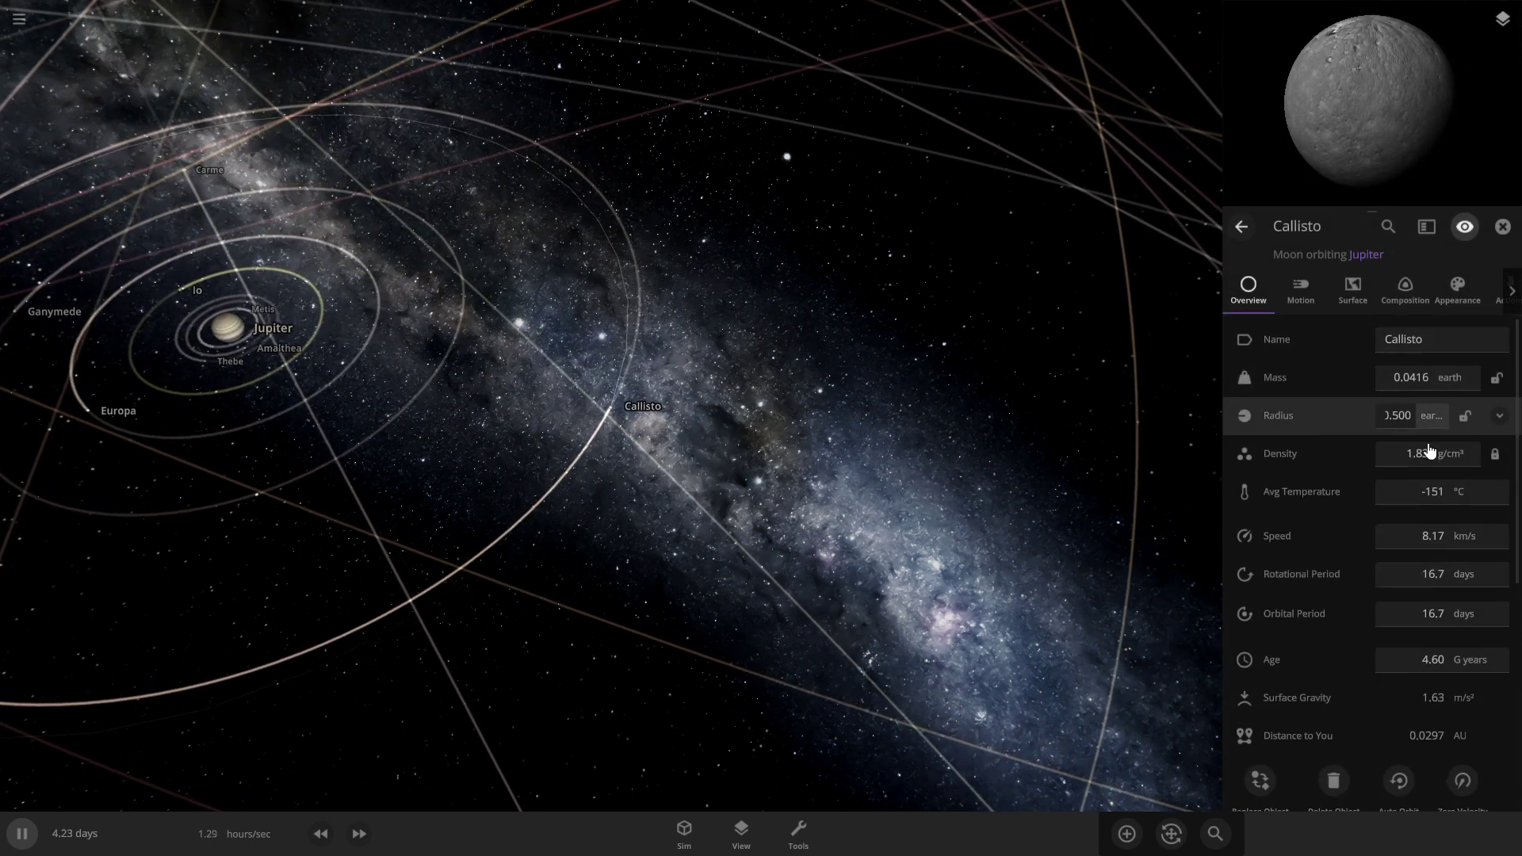
pyautogui.click(1407, 418)
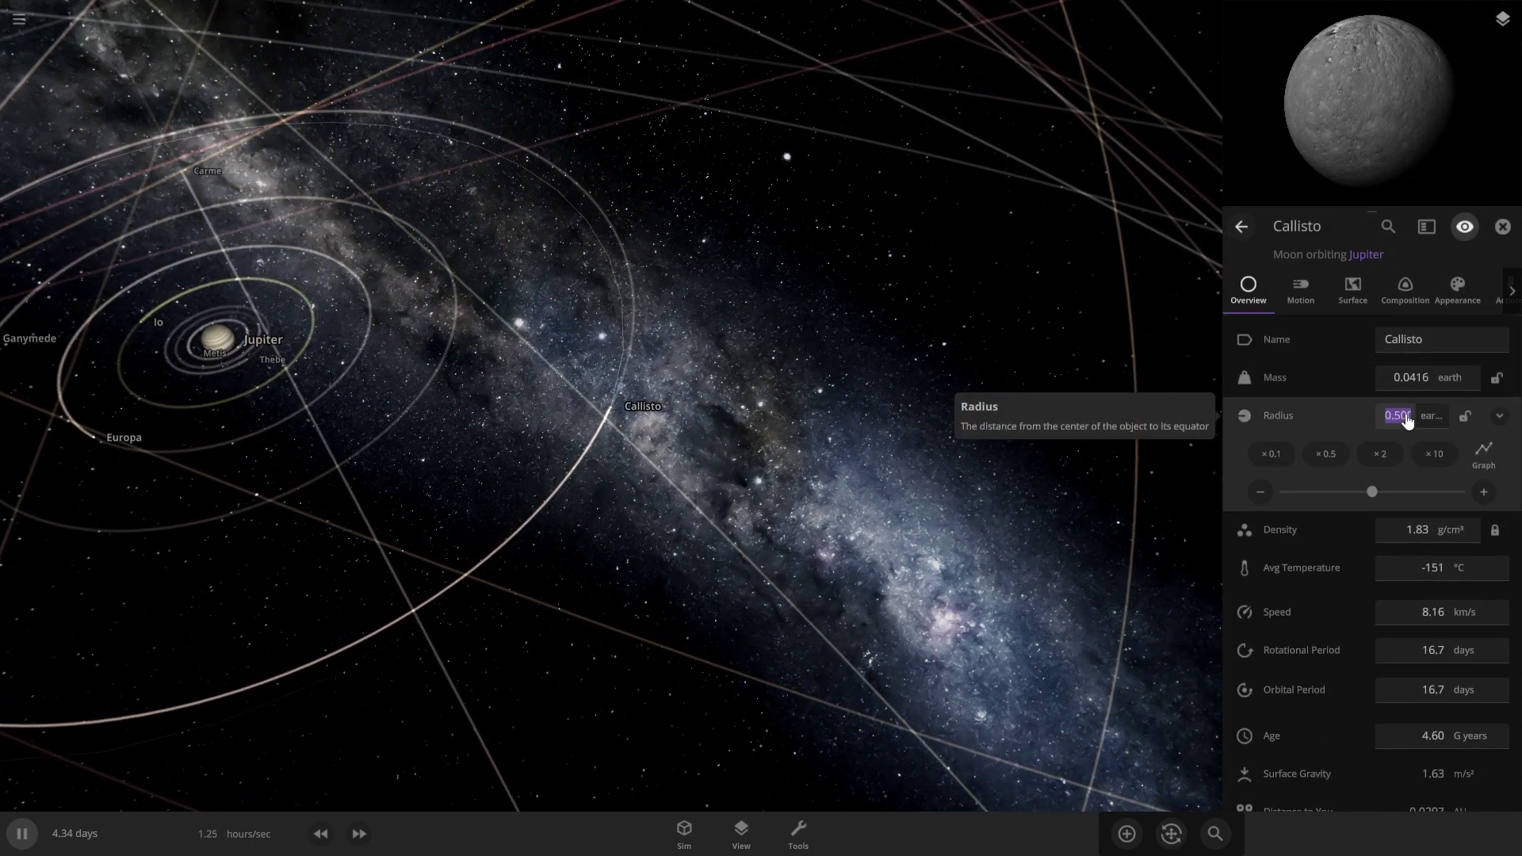
pyautogui.press('BackSpace')
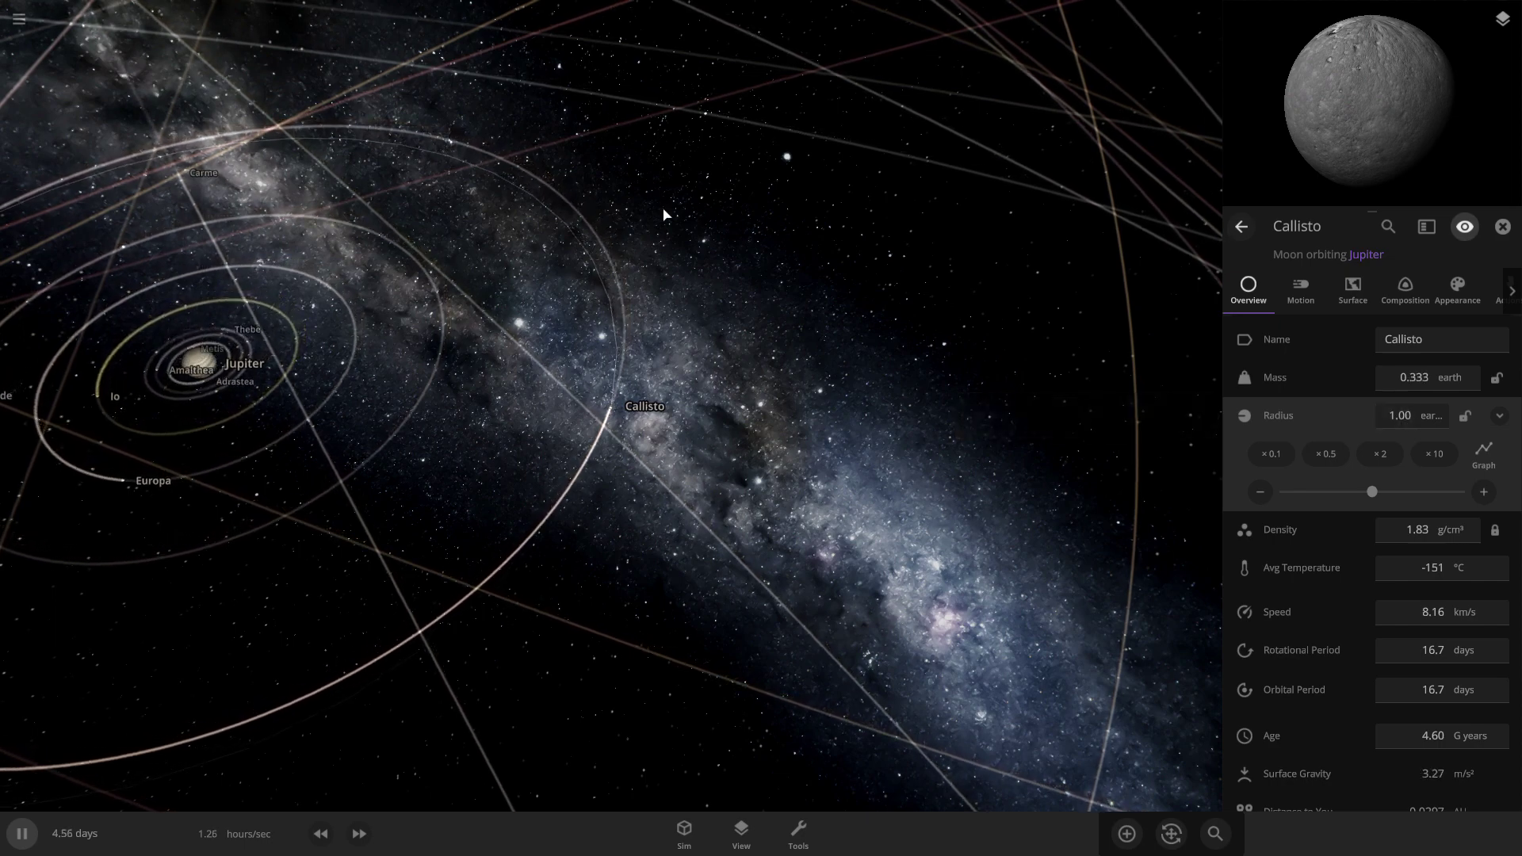
# Preview Earth from the Add catalogue over Callisto to compare their sizes, and leave adding mode
pyautogui.scroll(4, 671, 390)
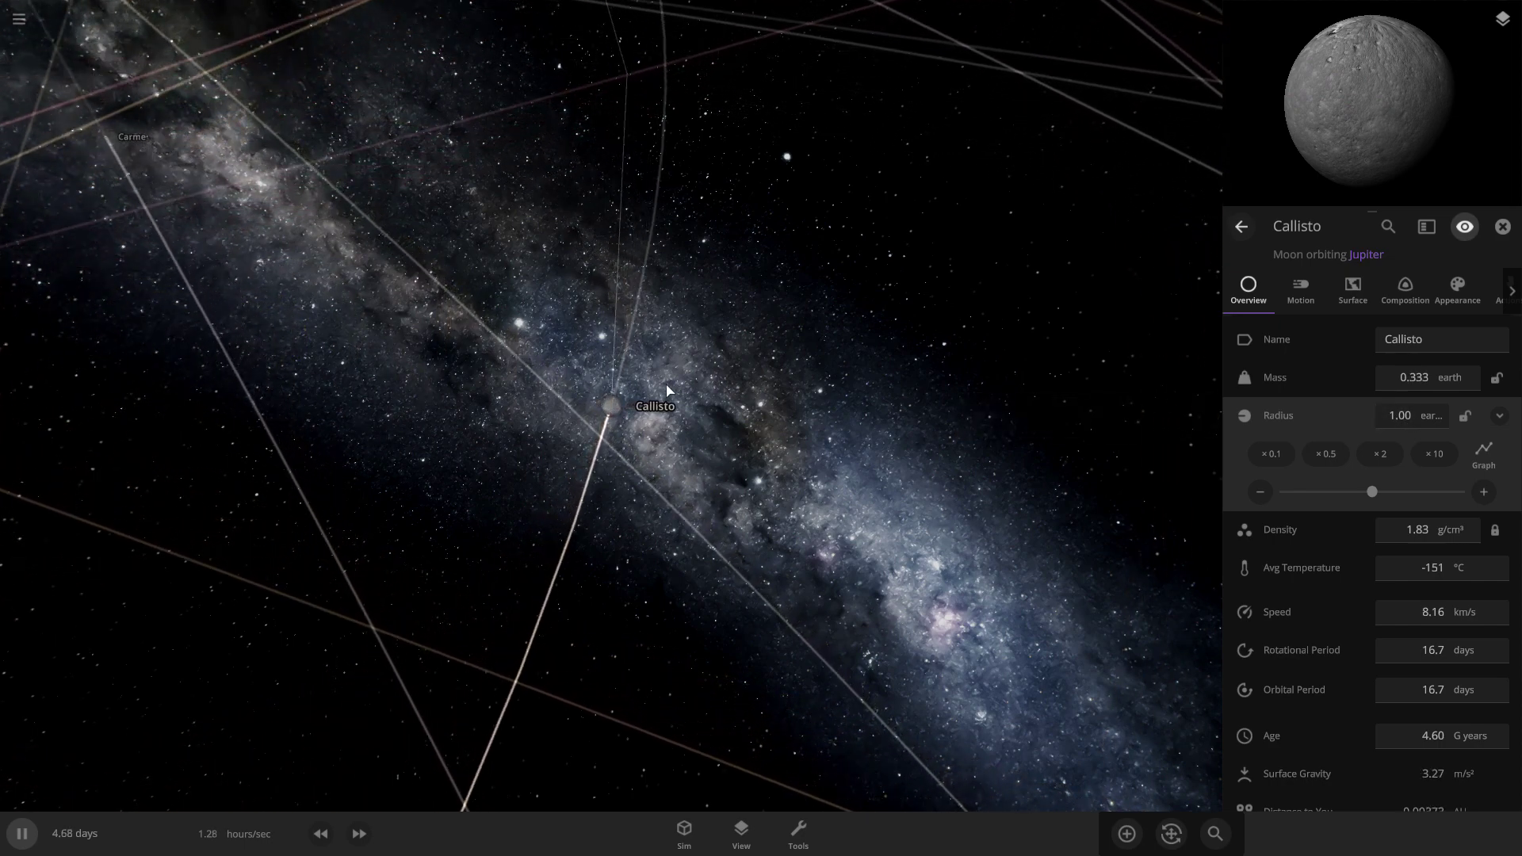
pyautogui.click(1137, 845)
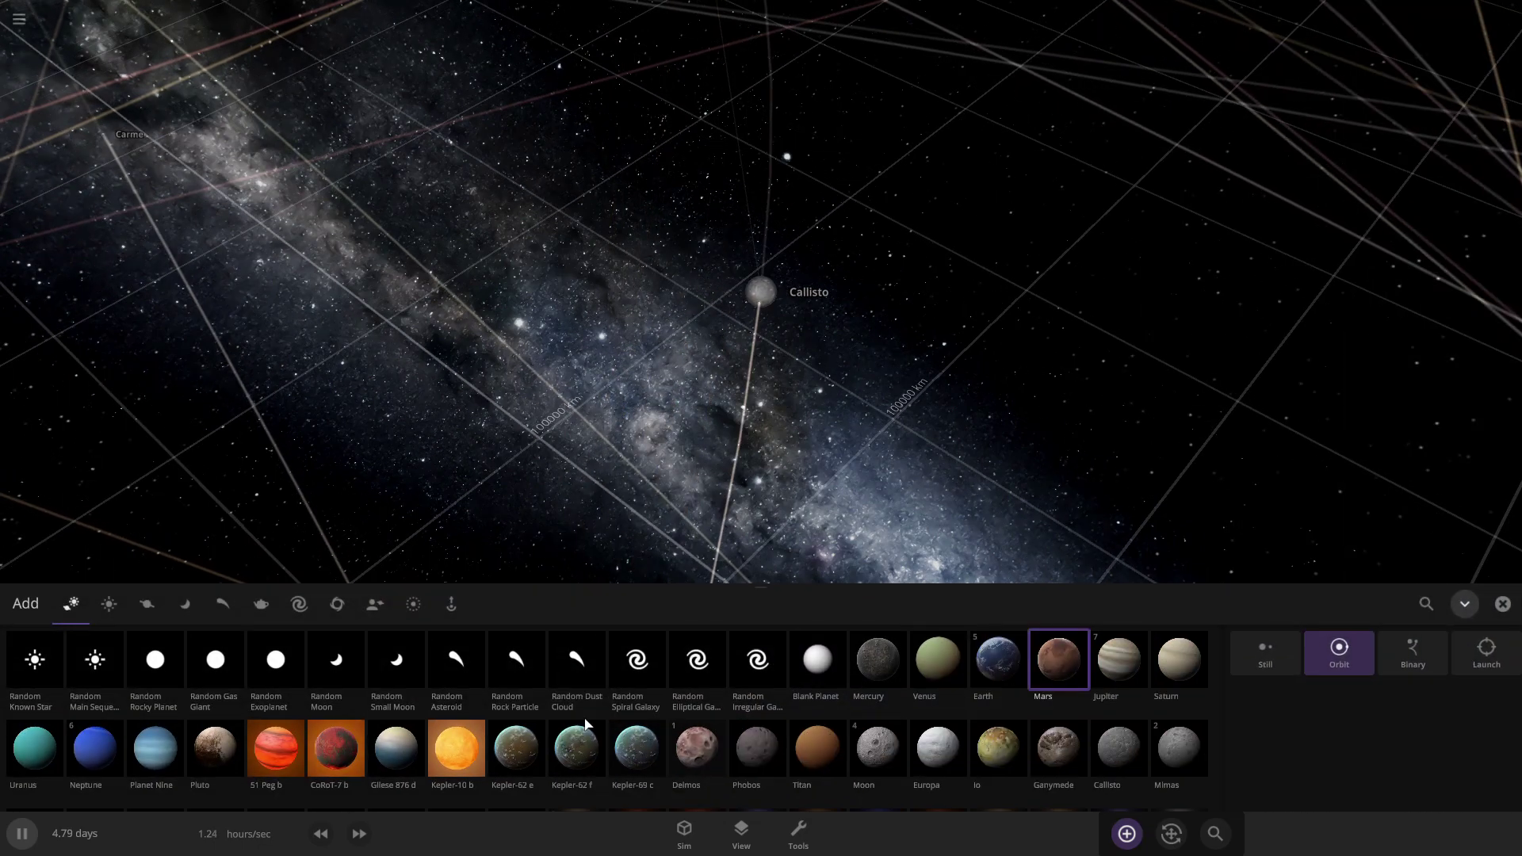
pyautogui.scroll(5, 262, 739)
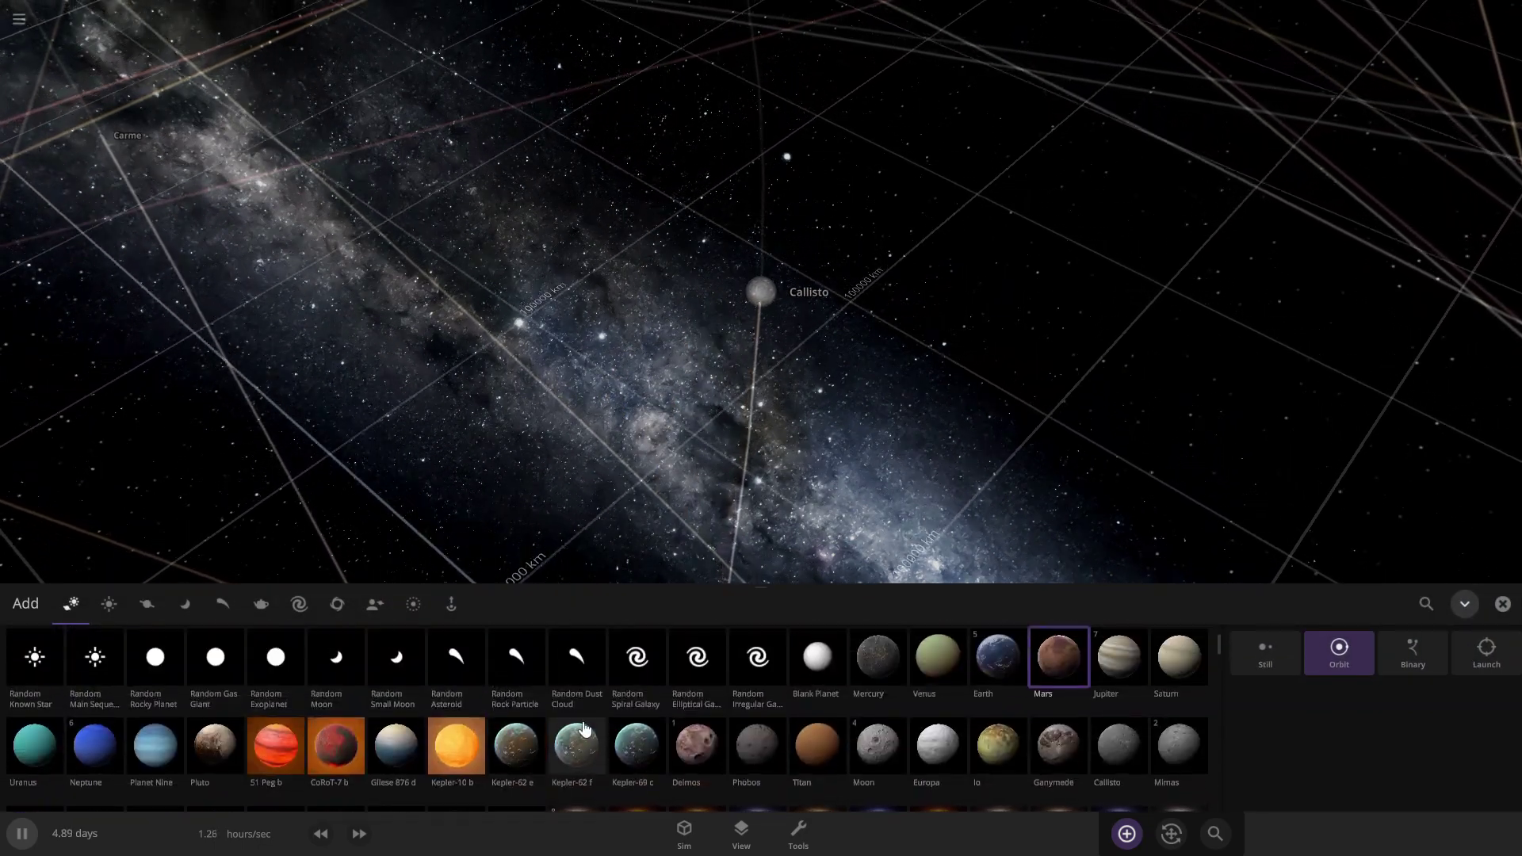
pyautogui.click(991, 657)
pyautogui.scroll(10, 782, 330)
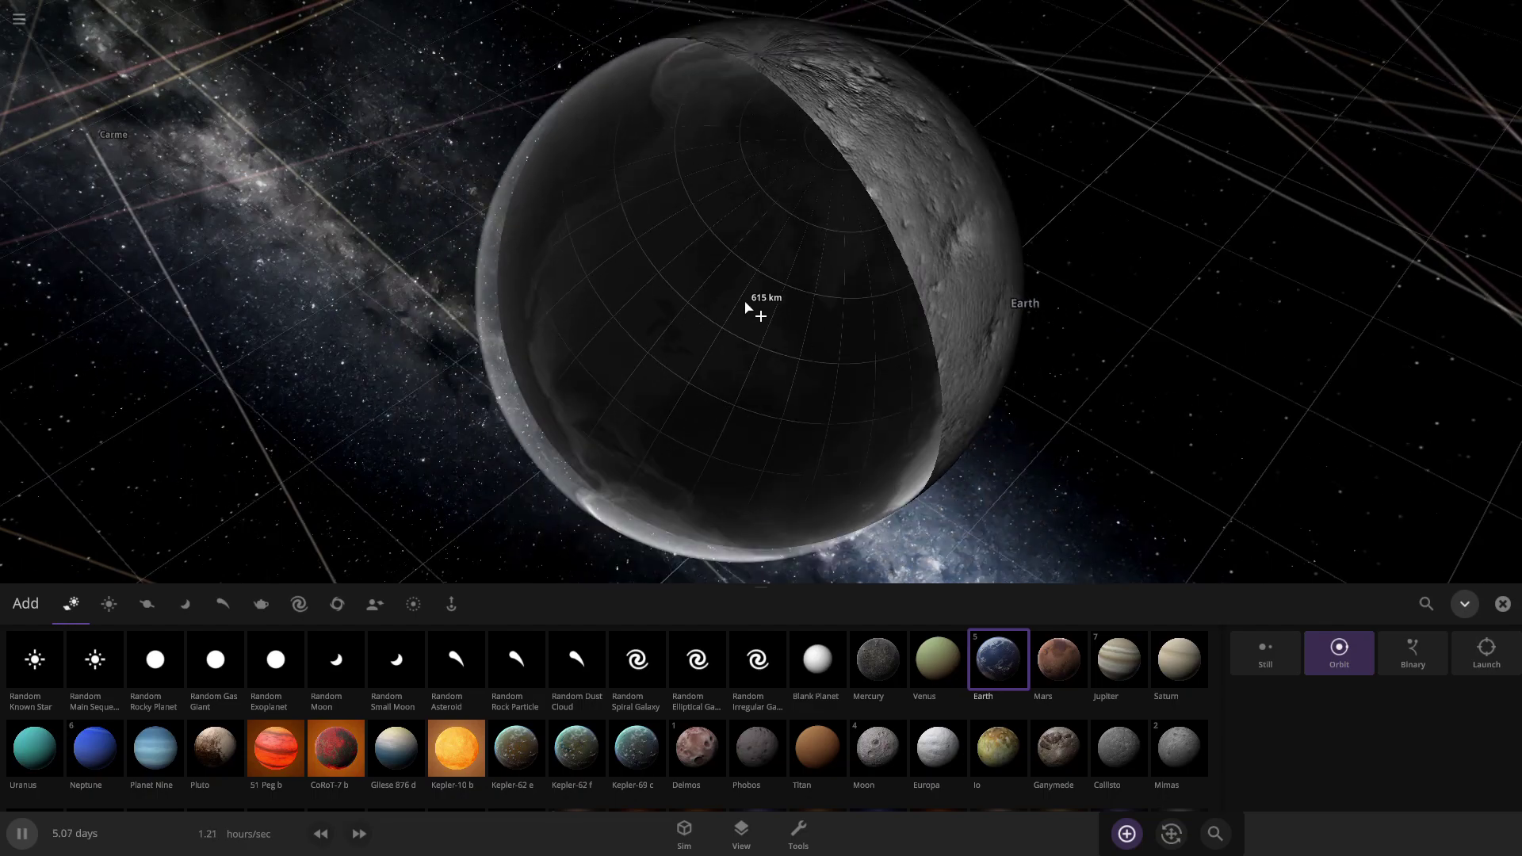
pyautogui.scroll(-10, 765, 317)
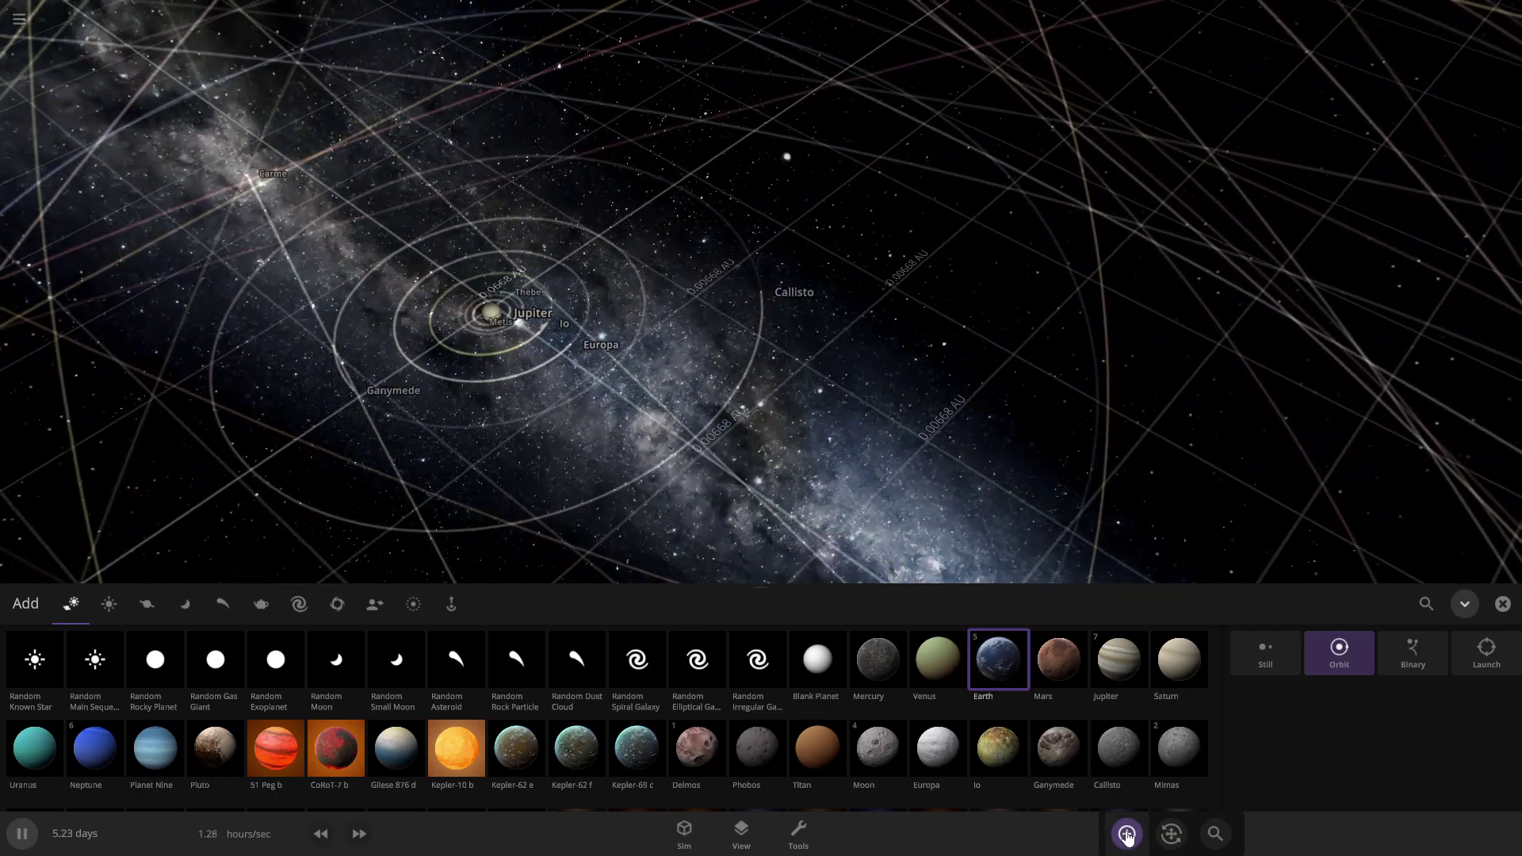
pyautogui.click(1126, 833)
# Select Callisto again, expand its full properties, and set its radius to 3.00 earth
pyautogui.moveTo(556, 506); pyautogui.dragTo(408, 535)
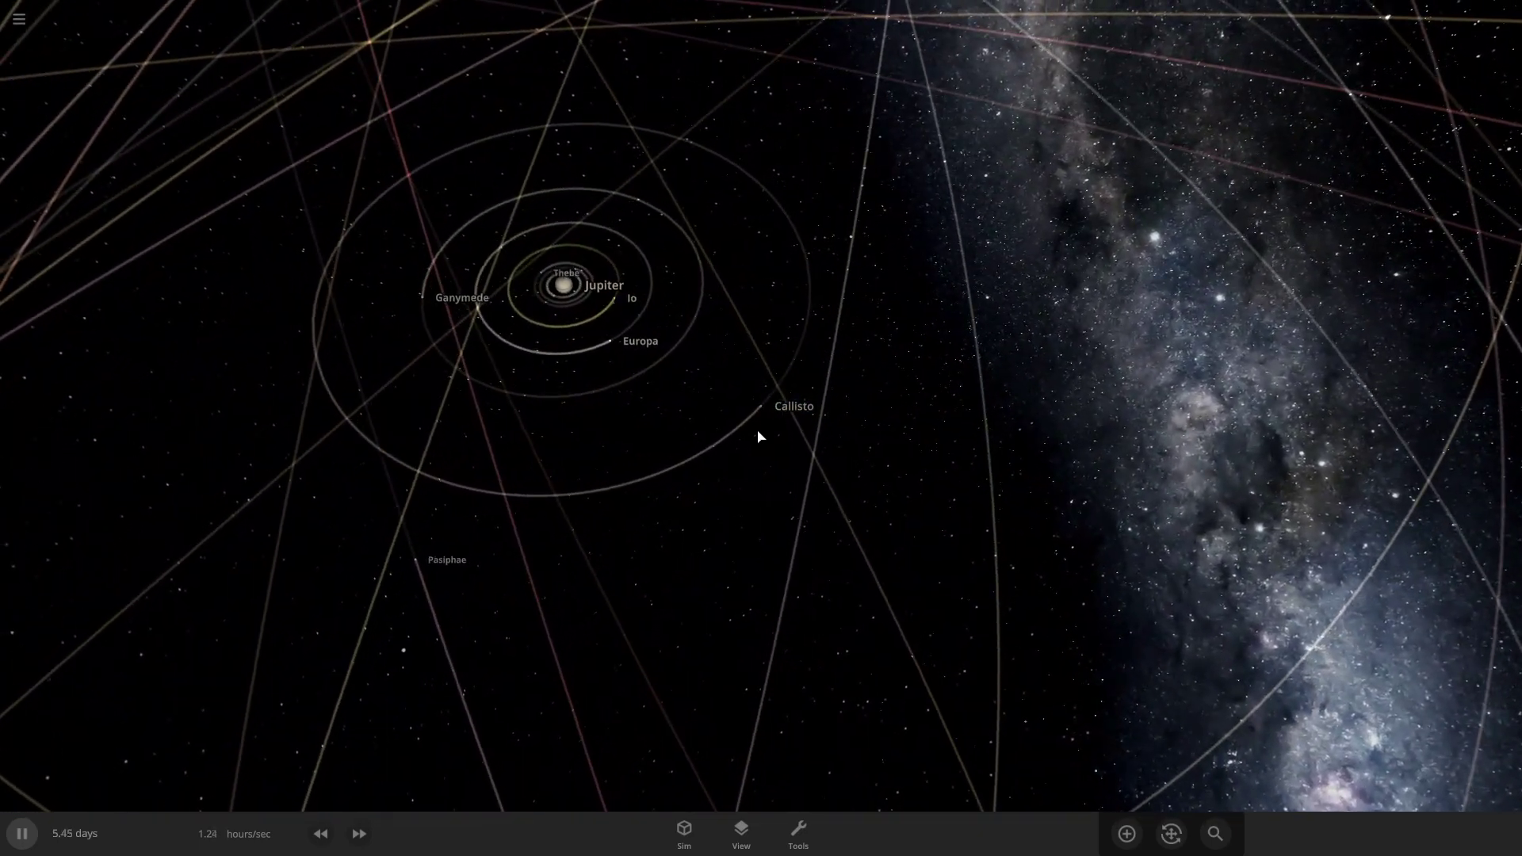
pyautogui.scroll(3, 780, 407)
pyautogui.click(781, 407)
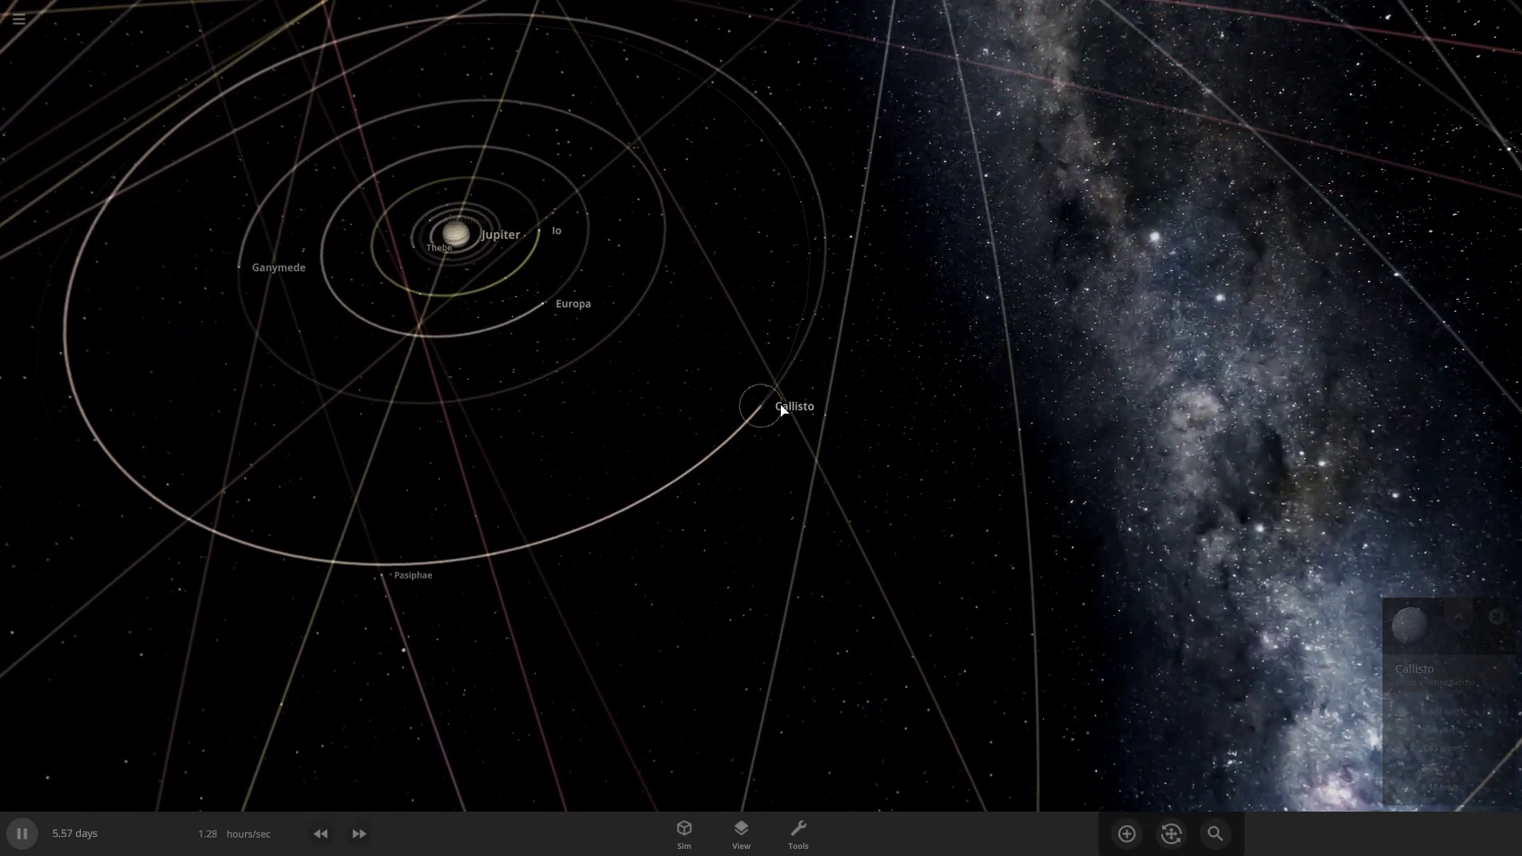
pyautogui.click(1458, 611)
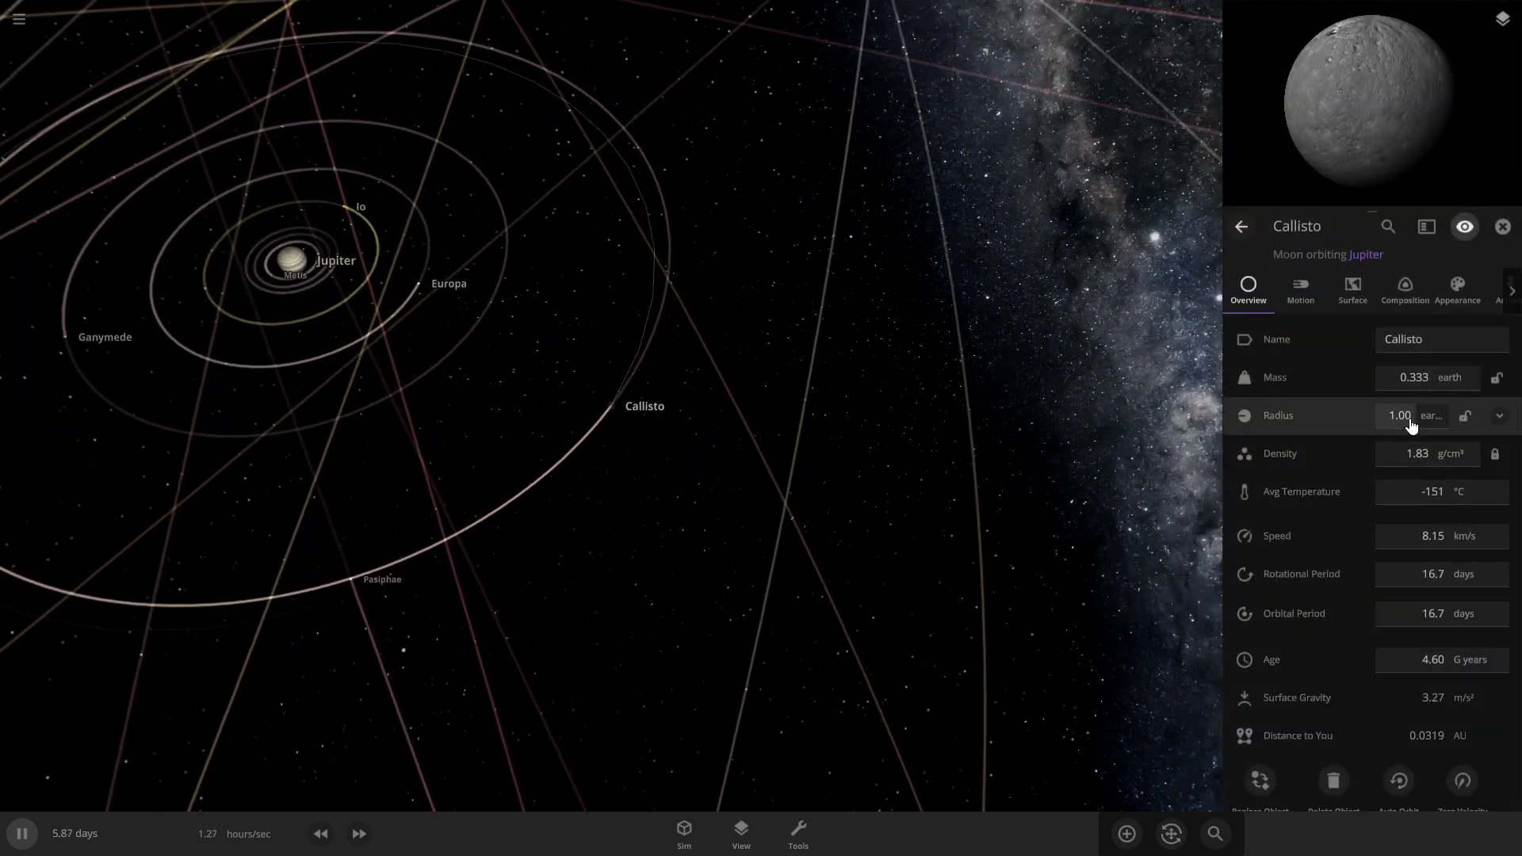
pyautogui.press('BackSpace')
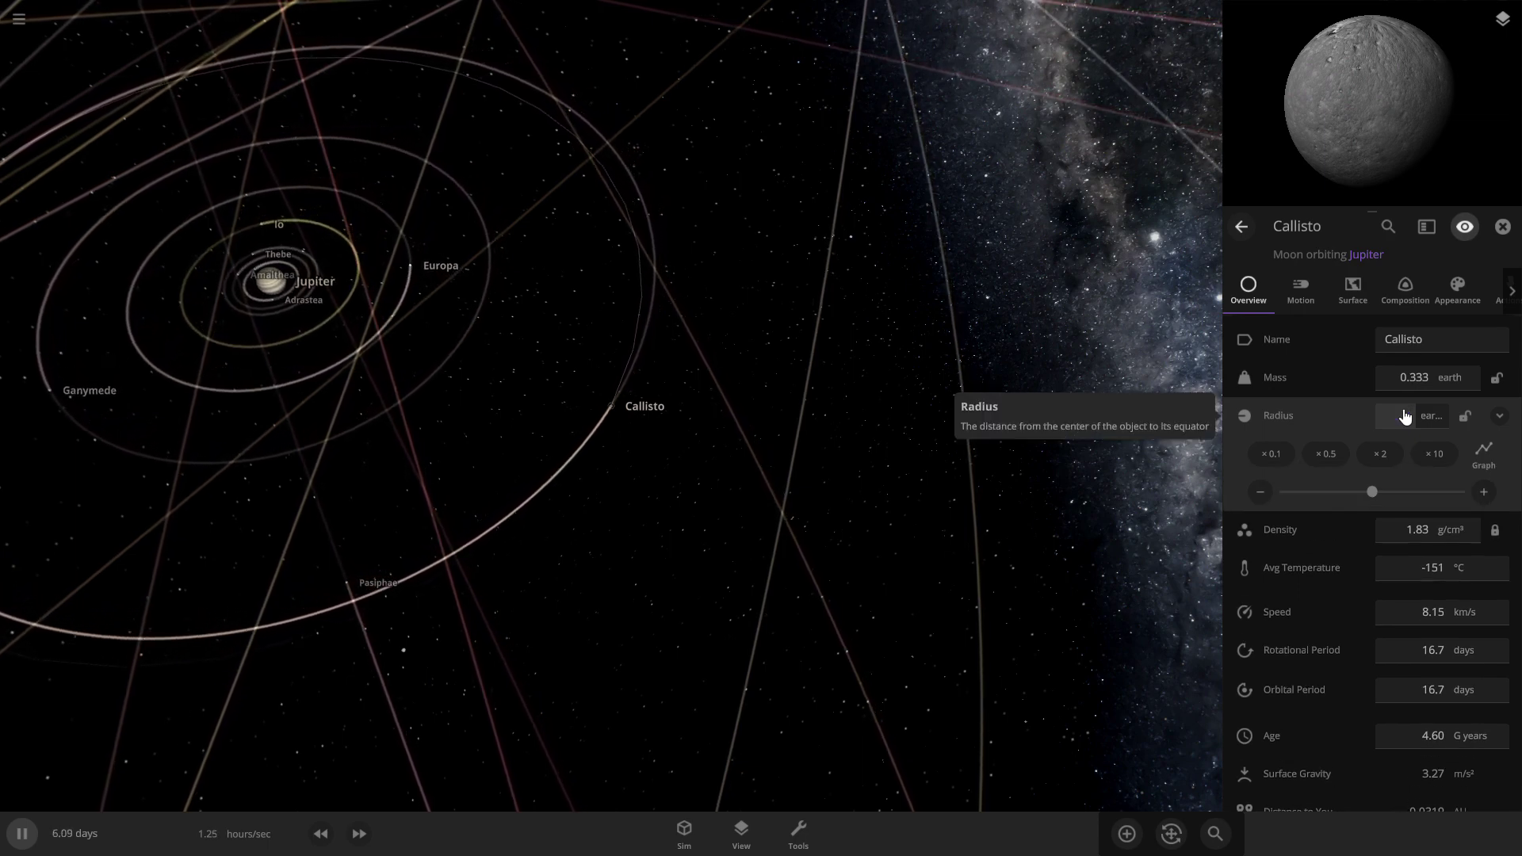
pyautogui.write('1.')
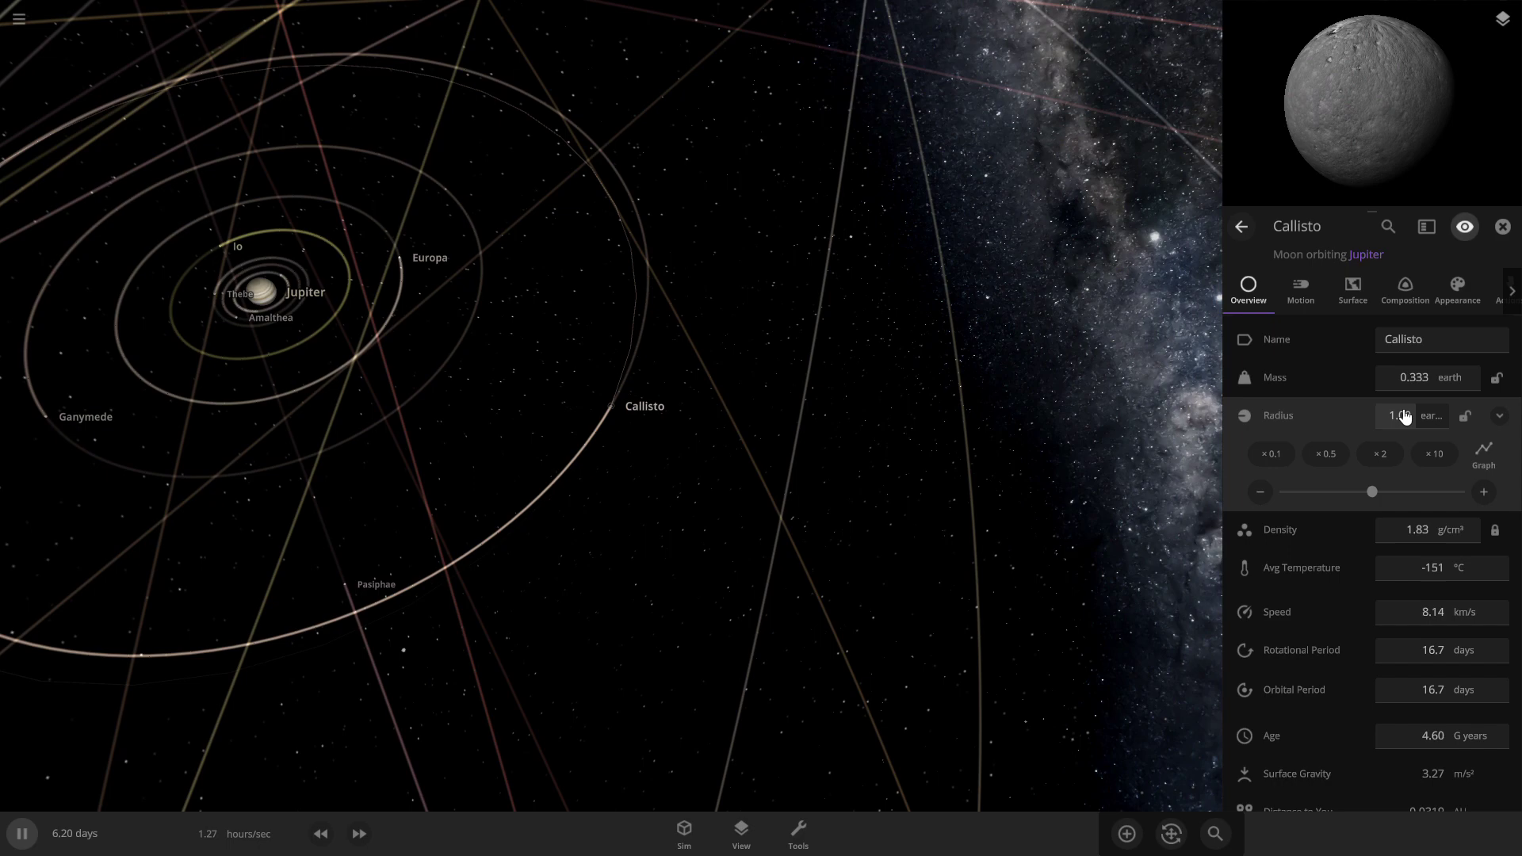
pyautogui.click(1394, 425)
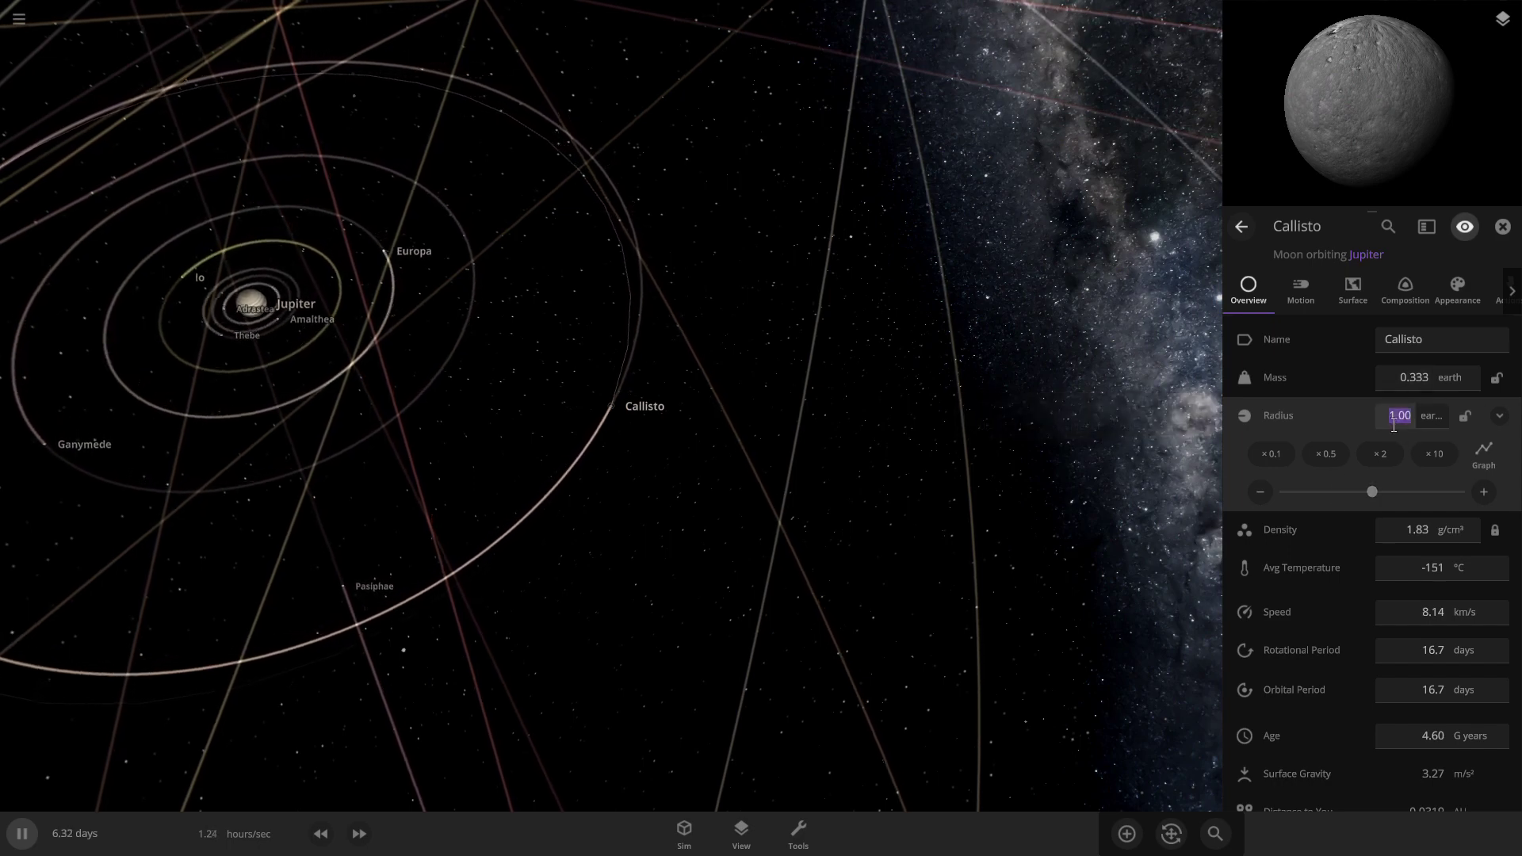
pyautogui.press('BackSpace')
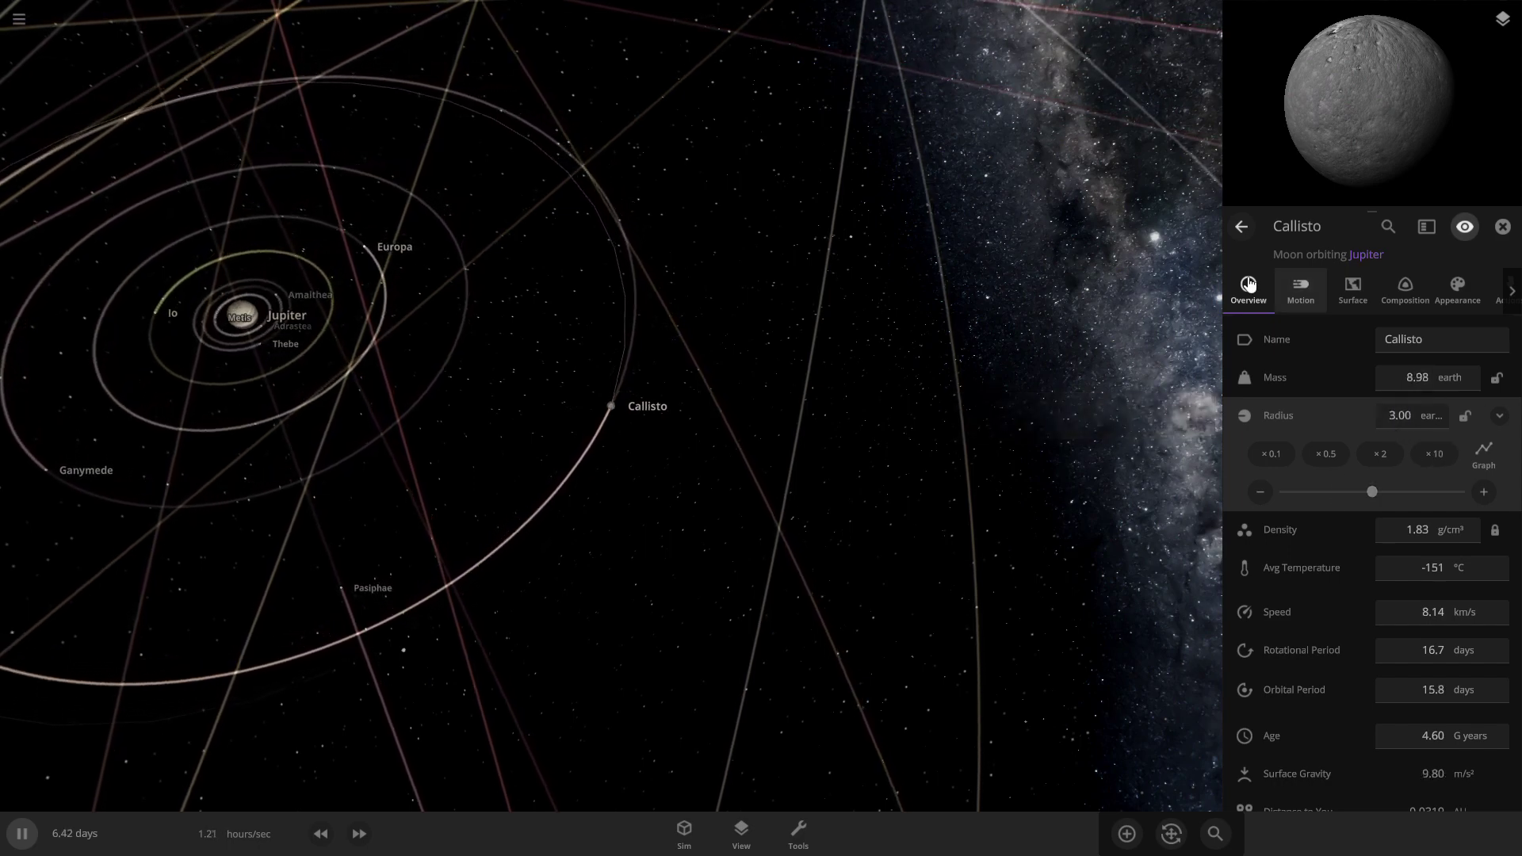
# Preview Neptune and then Pluto from the Add catalogue over Callisto to compare their sizes
pyautogui.moveTo(662, 407); pyautogui.dragTo(1132, 759)
pyautogui.click(1127, 831)
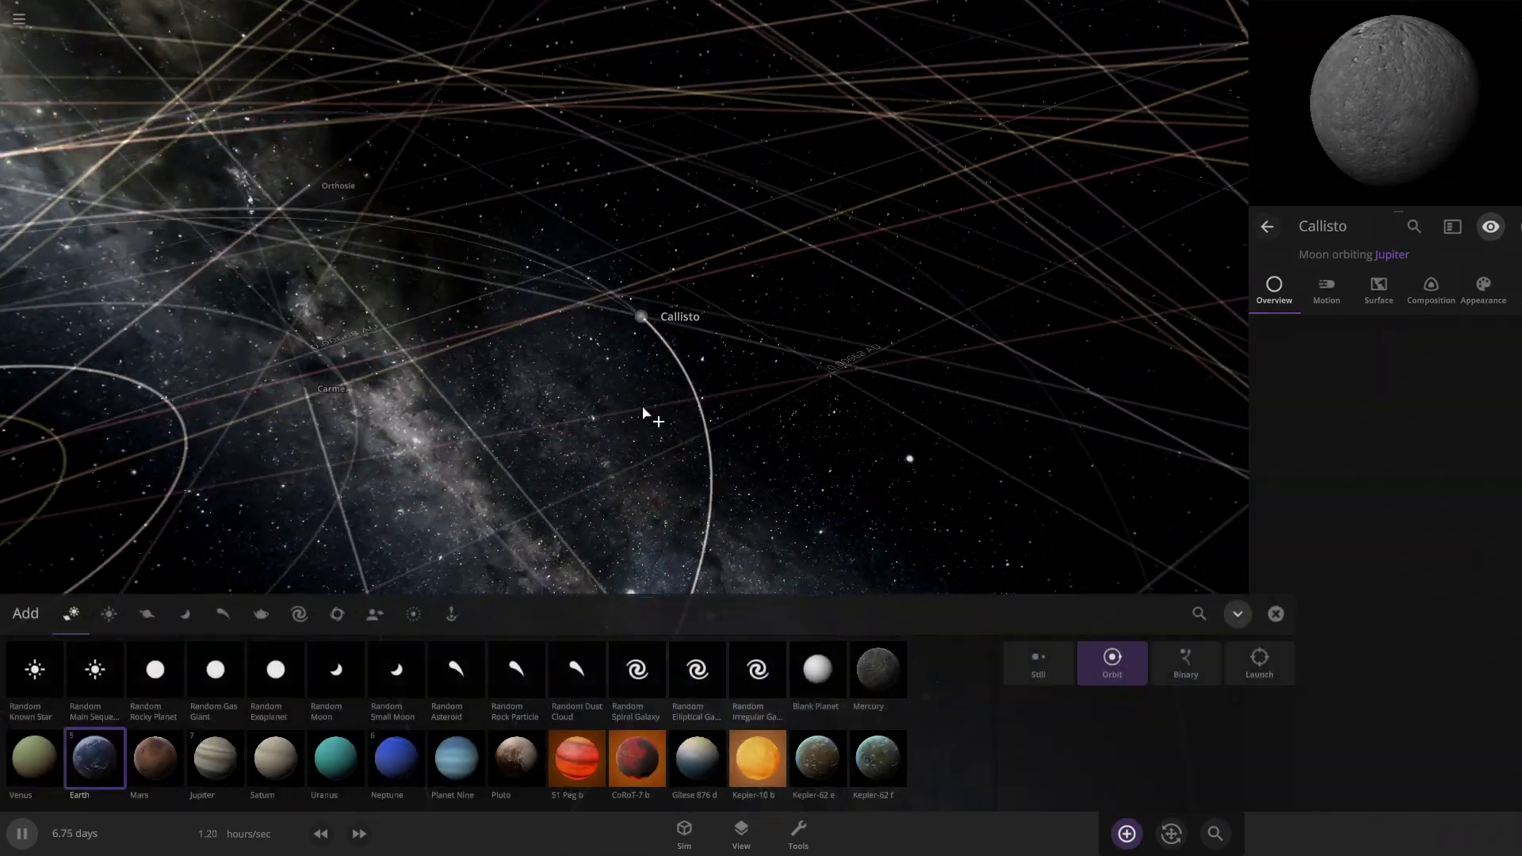
pyautogui.scroll(5, 872, 373)
pyautogui.scroll(-3, 64, 652)
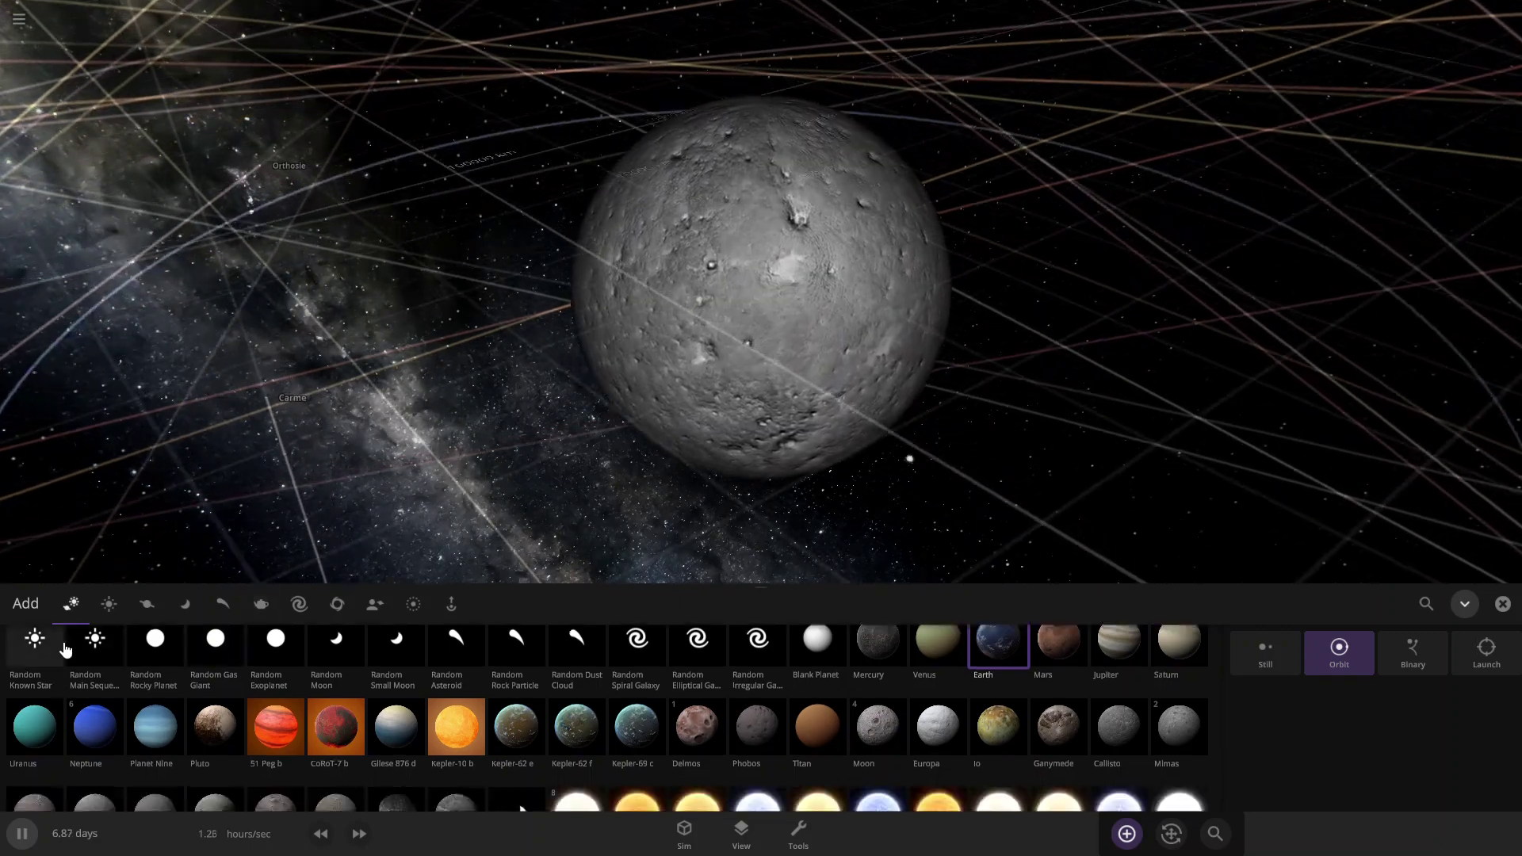
pyautogui.scroll(3, 159, 703)
pyautogui.click(96, 749)
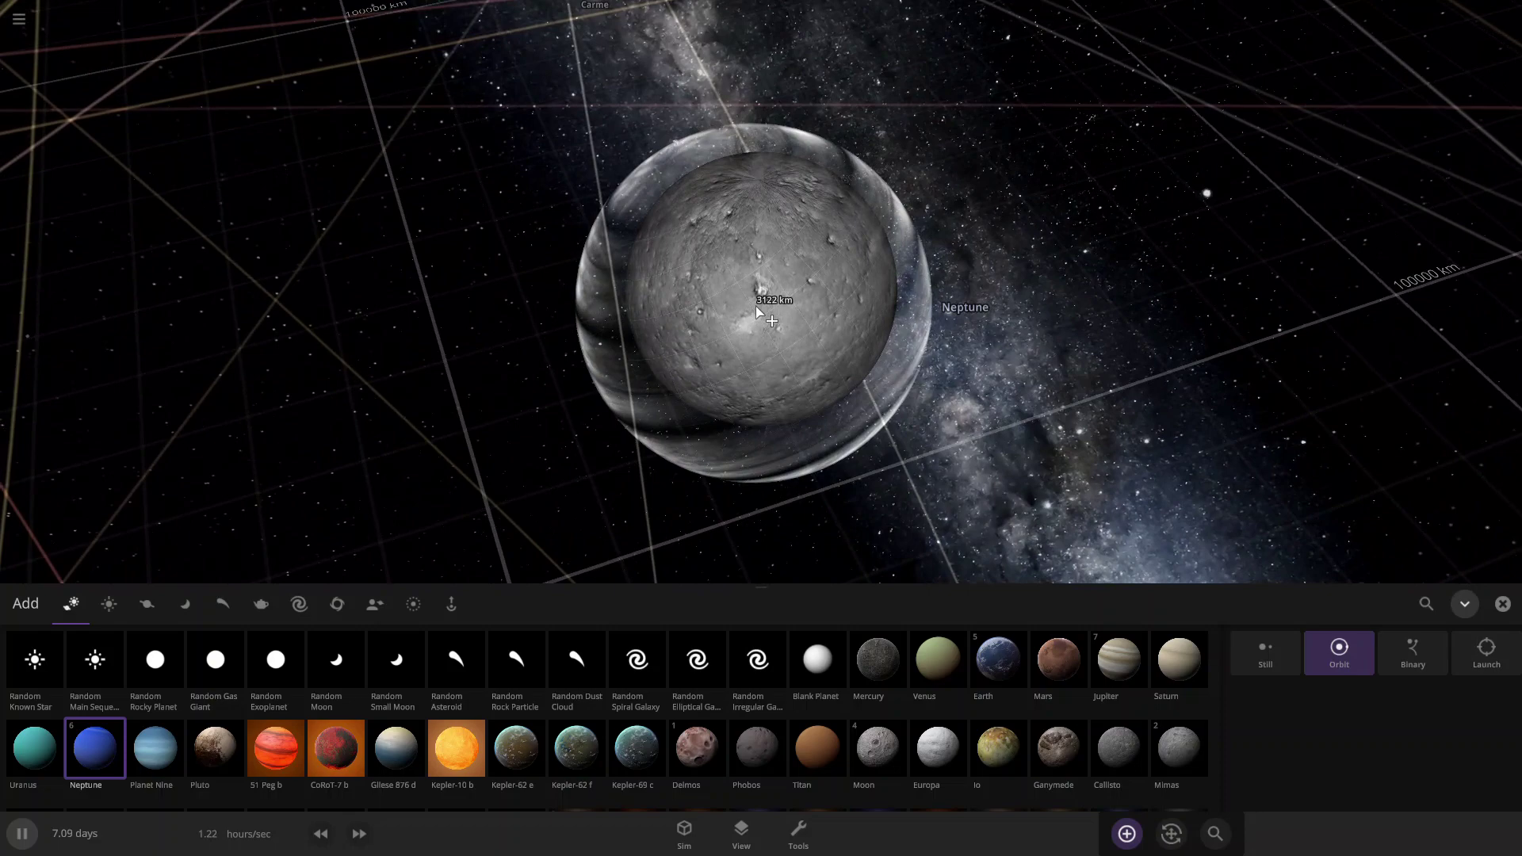
pyautogui.click(215, 749)
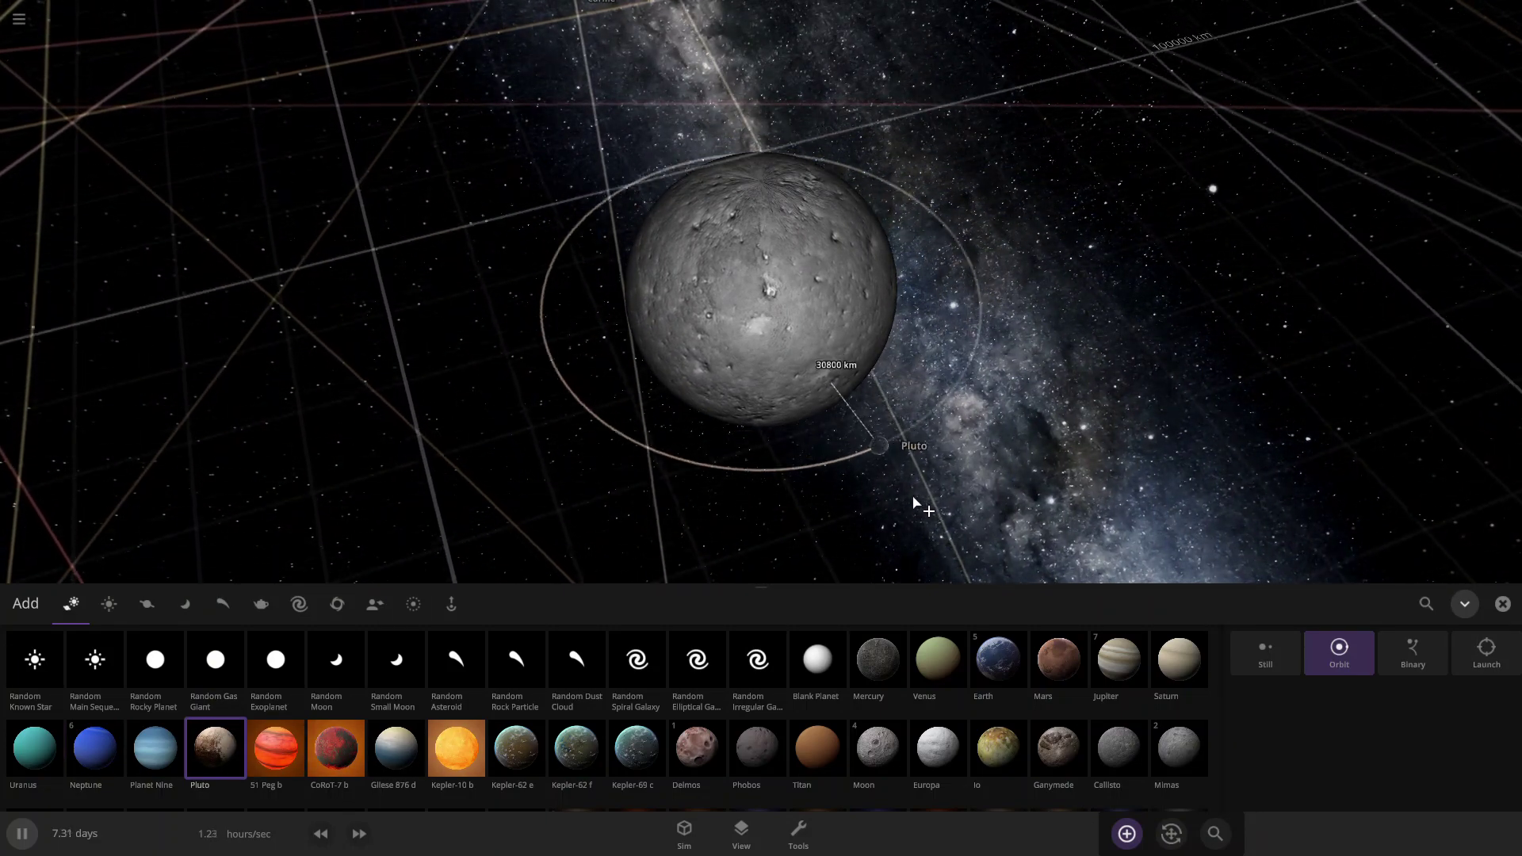
# Preview Earth and then Planet Nine from the catalogue against Callisto to compare their sizes, and leave adding mode
pyautogui.click(998, 658)
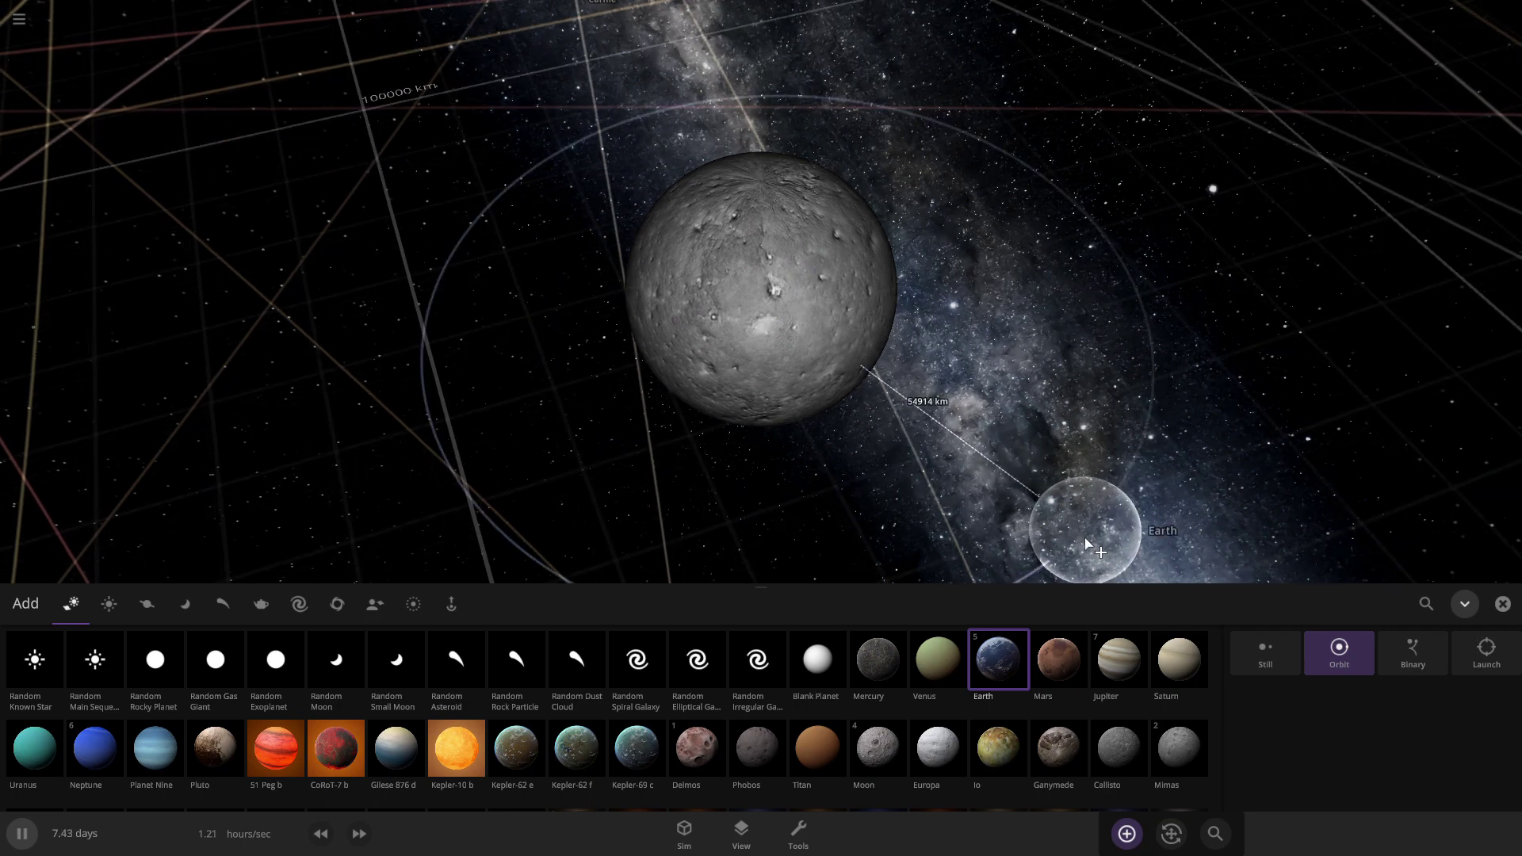
pyautogui.scroll(-1, 1062, 678)
pyautogui.scroll(1, 1063, 678)
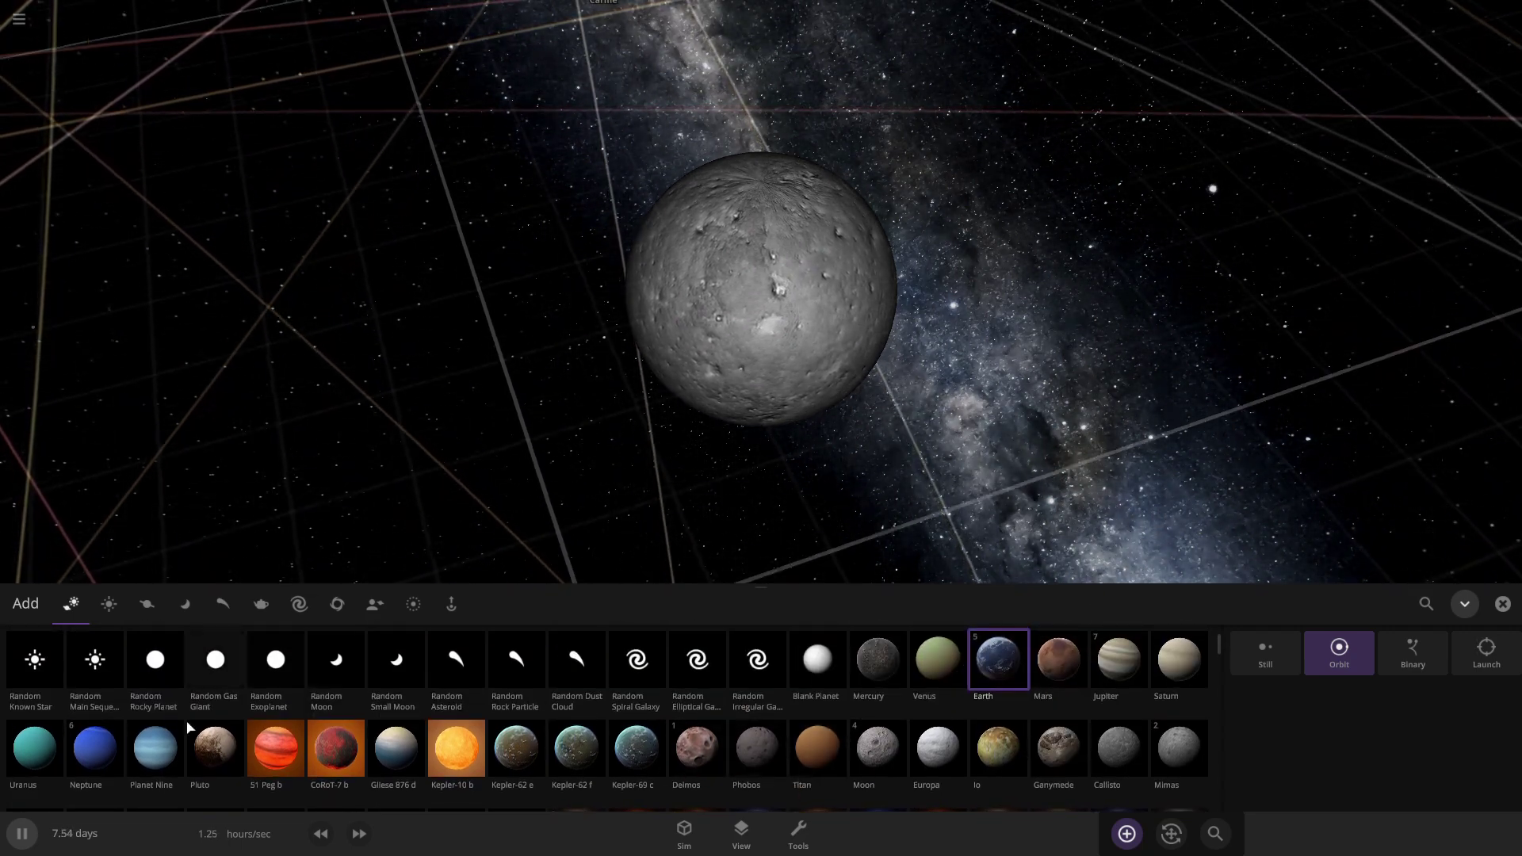
pyautogui.click(159, 745)
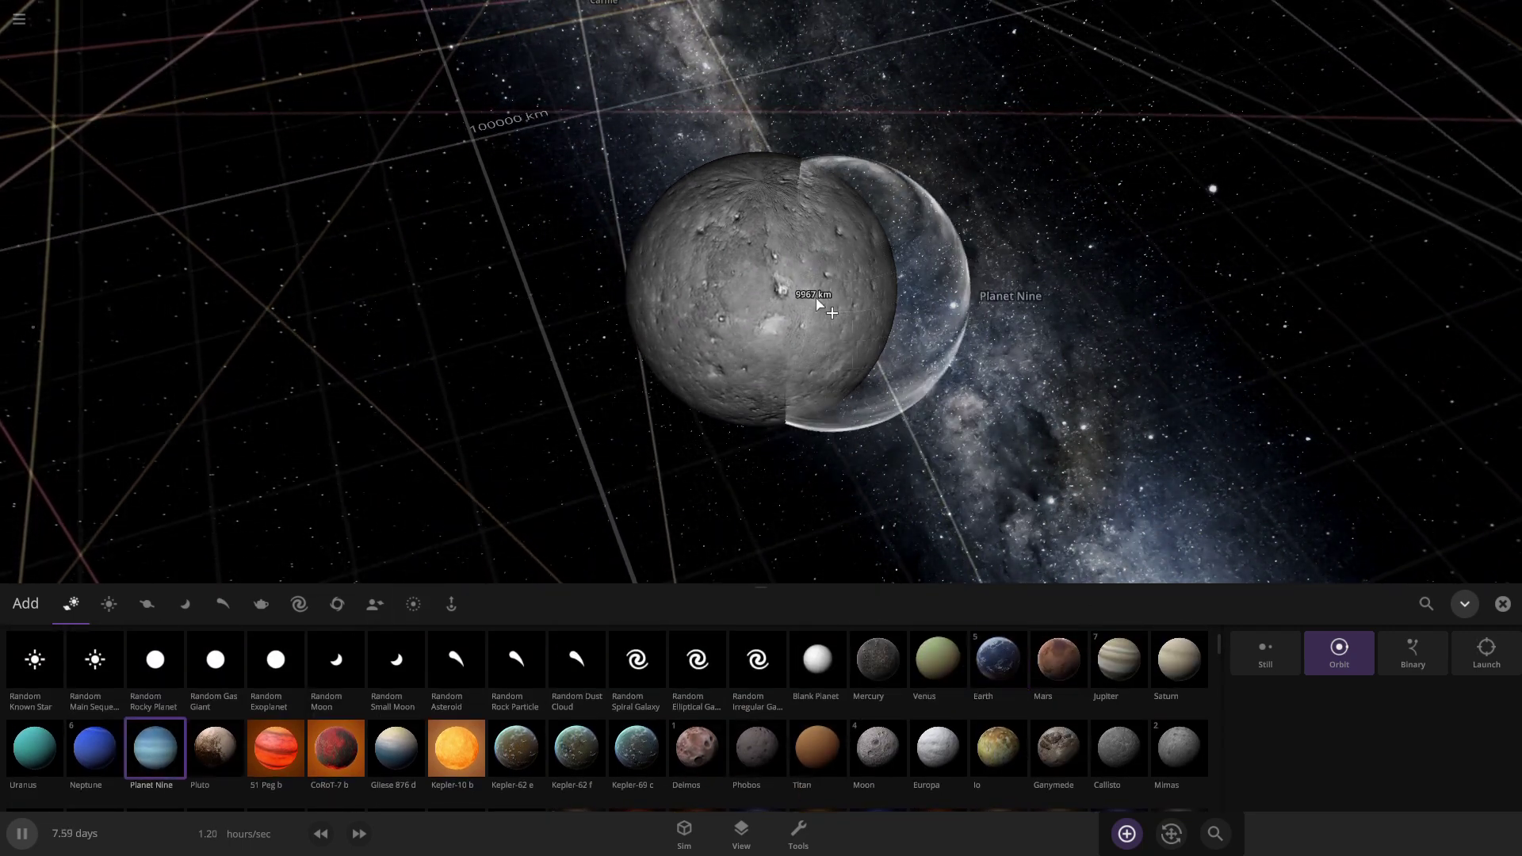
pyautogui.click(773, 300)
pyautogui.click(1126, 834)
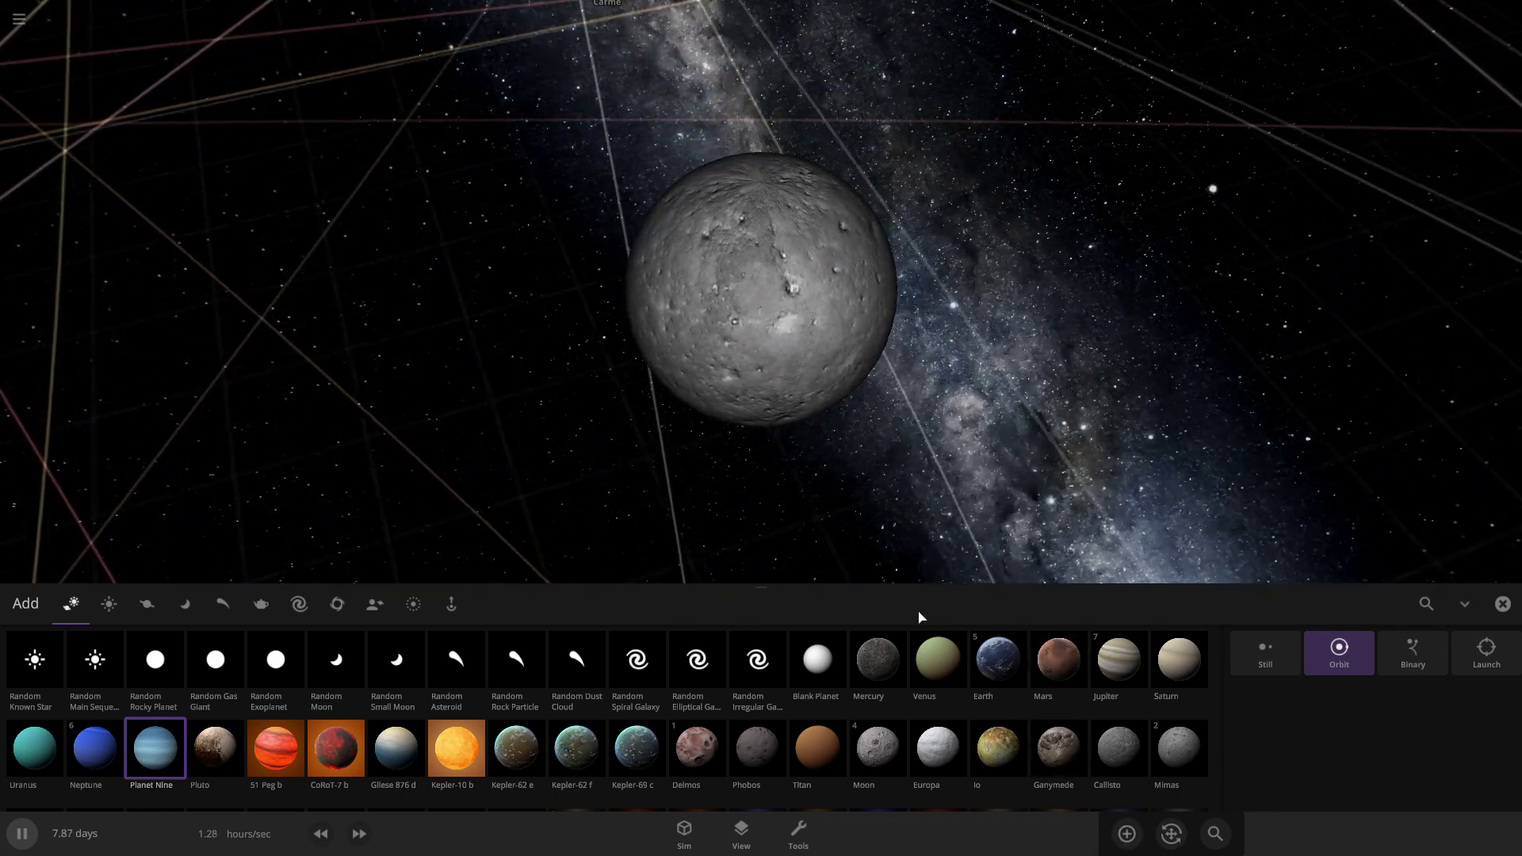
# Select Callisto again and expand its full properties
pyautogui.scroll(-6, 605, 381)
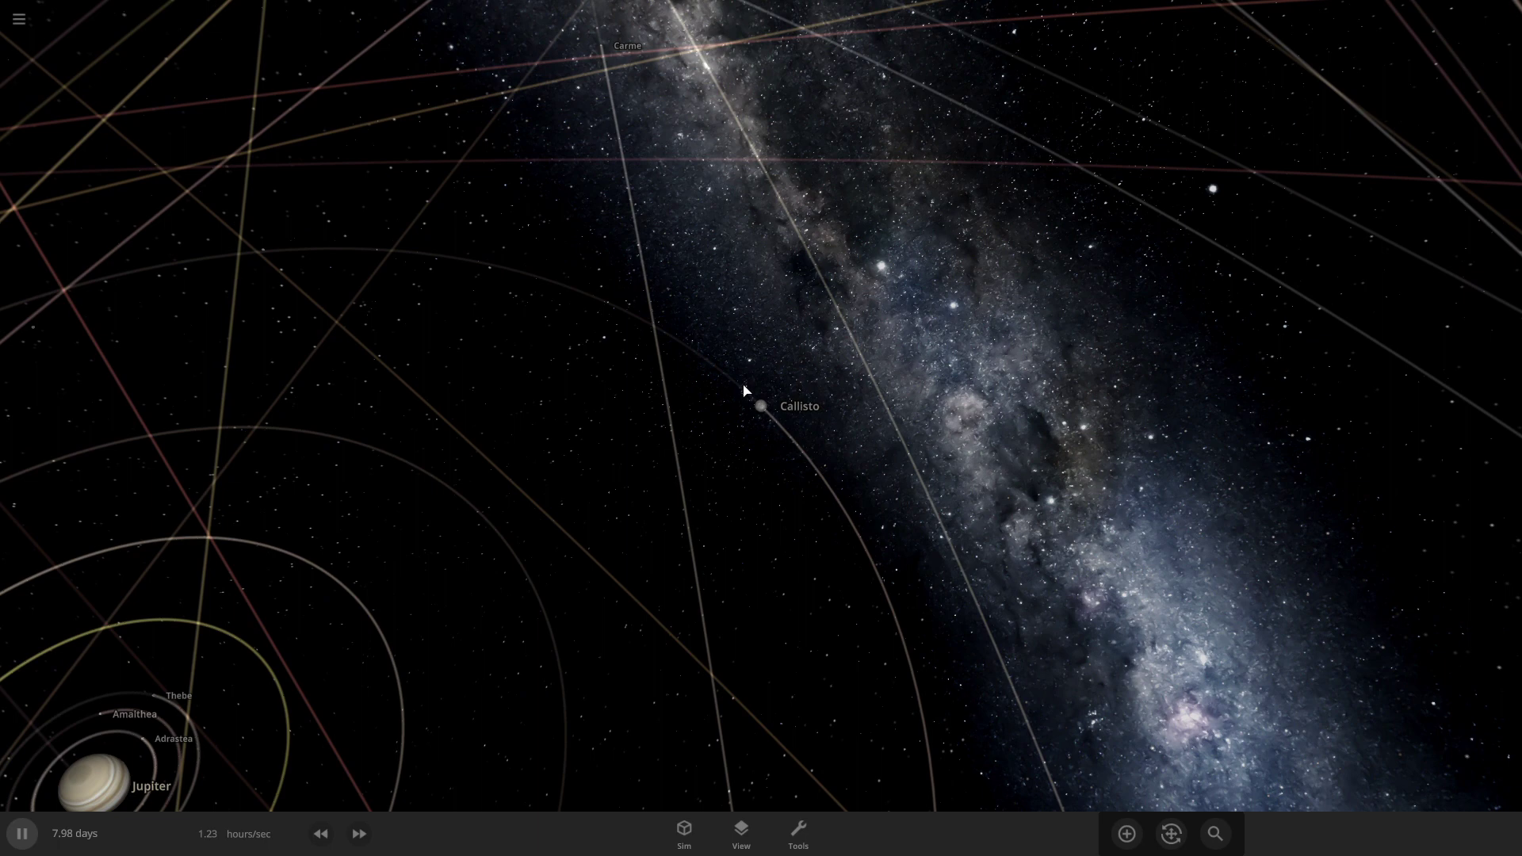
pyautogui.click(758, 407)
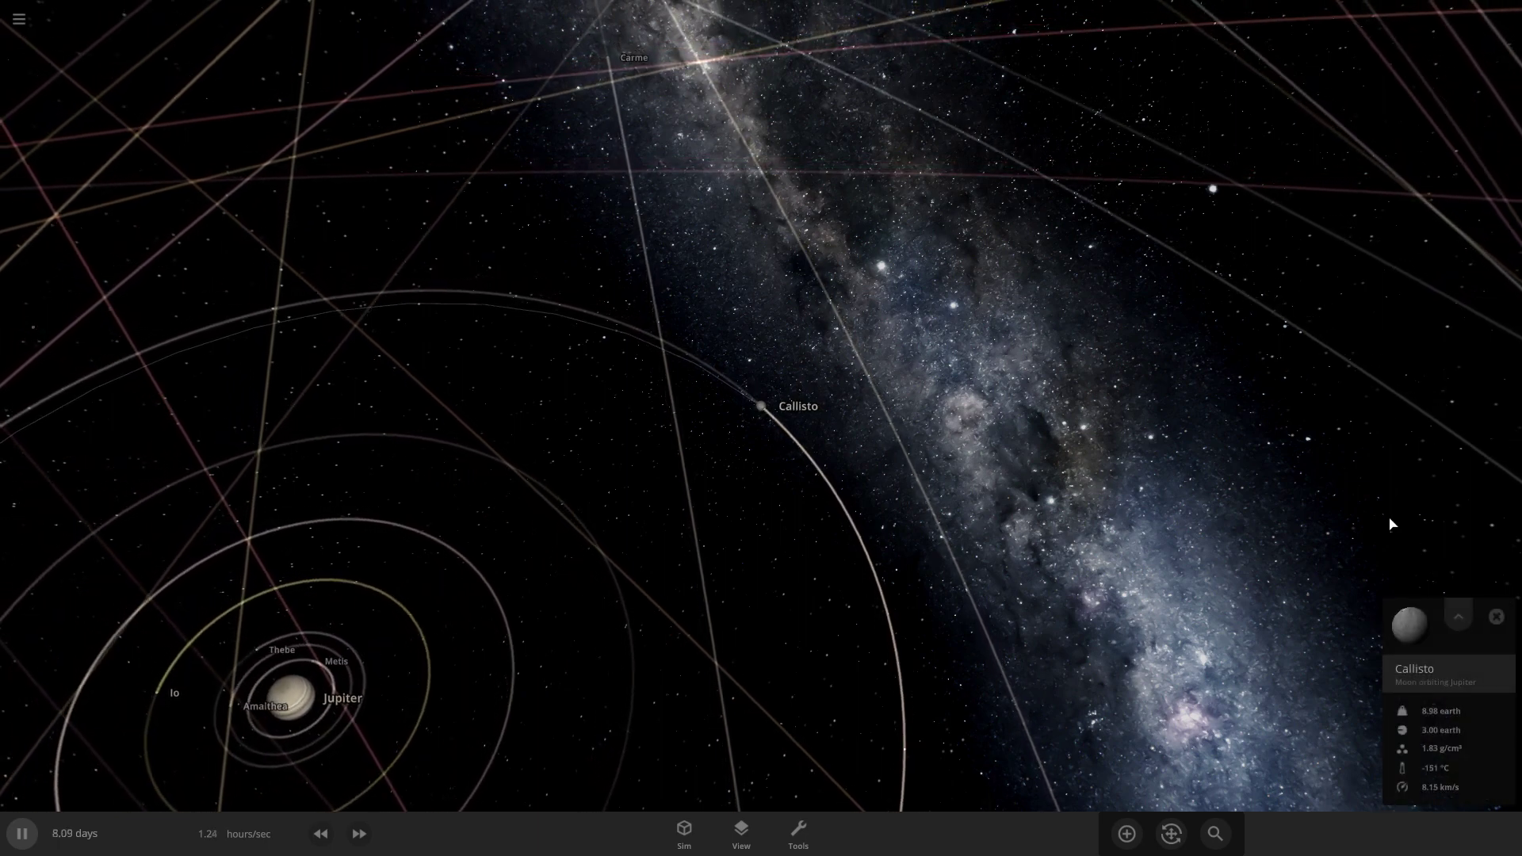
pyautogui.click(1458, 614)
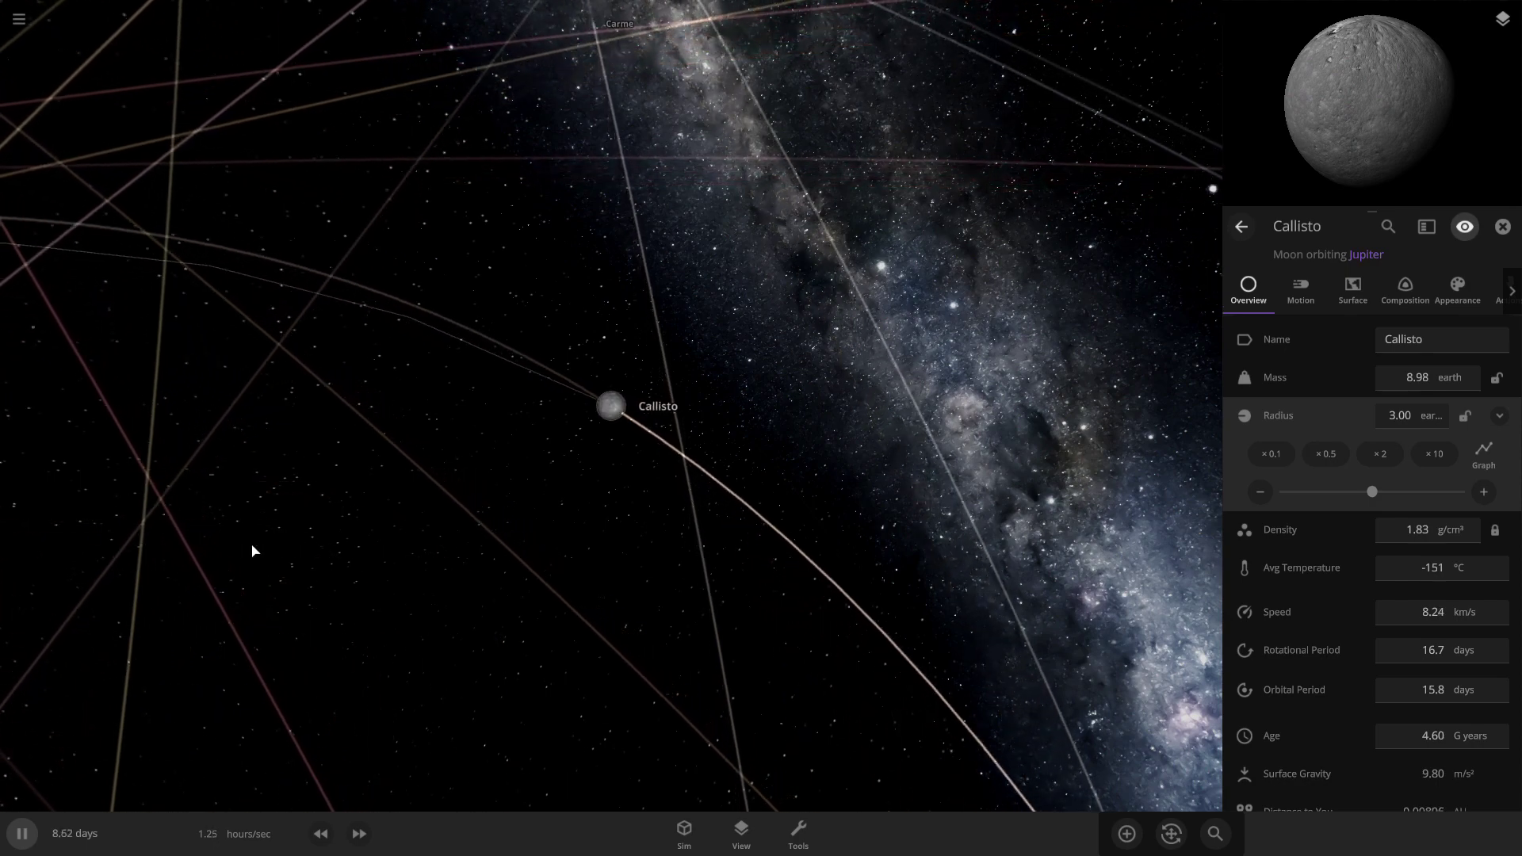
# Speed up the simulation in two stages to about 2 days/sec while examining Callisto's orbit among Jupiter's other moons
pyautogui.scroll(-5, 254, 555)
pyautogui.click(357, 834)
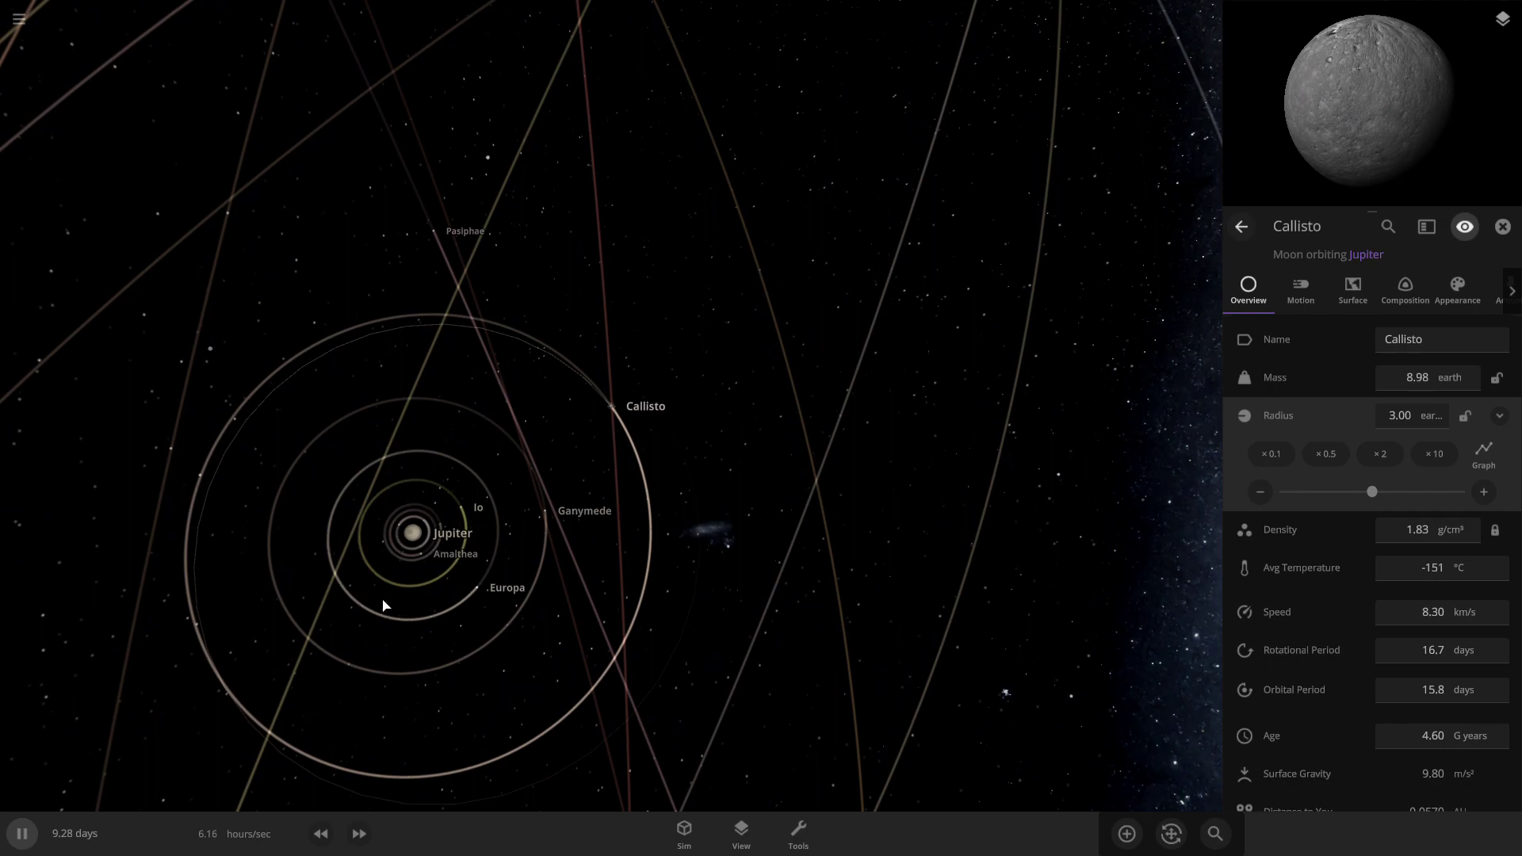
pyautogui.scroll(-5, 445, 524)
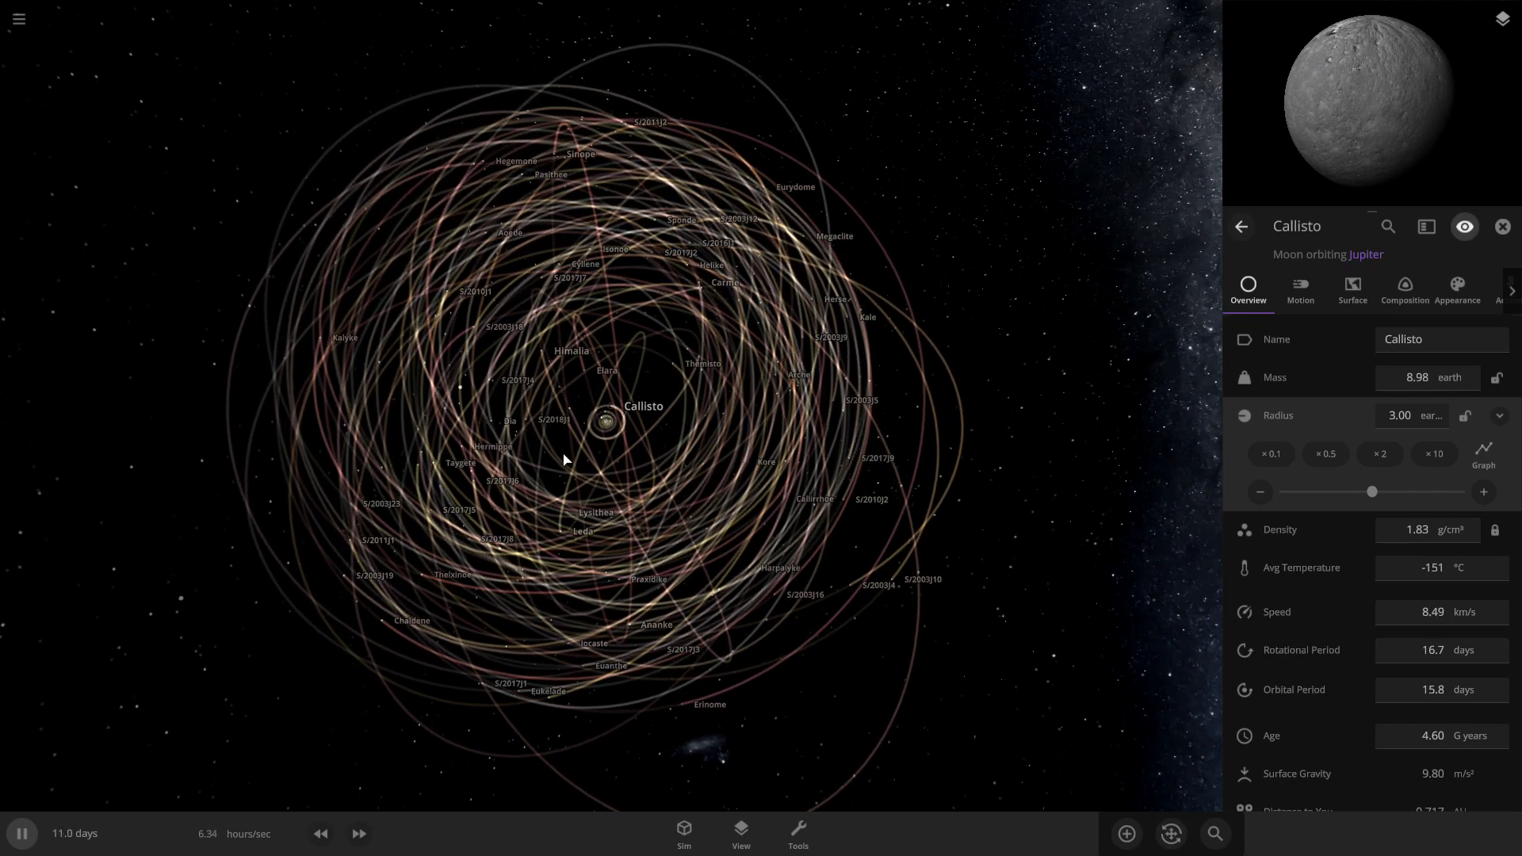
pyautogui.scroll(5, 563, 460)
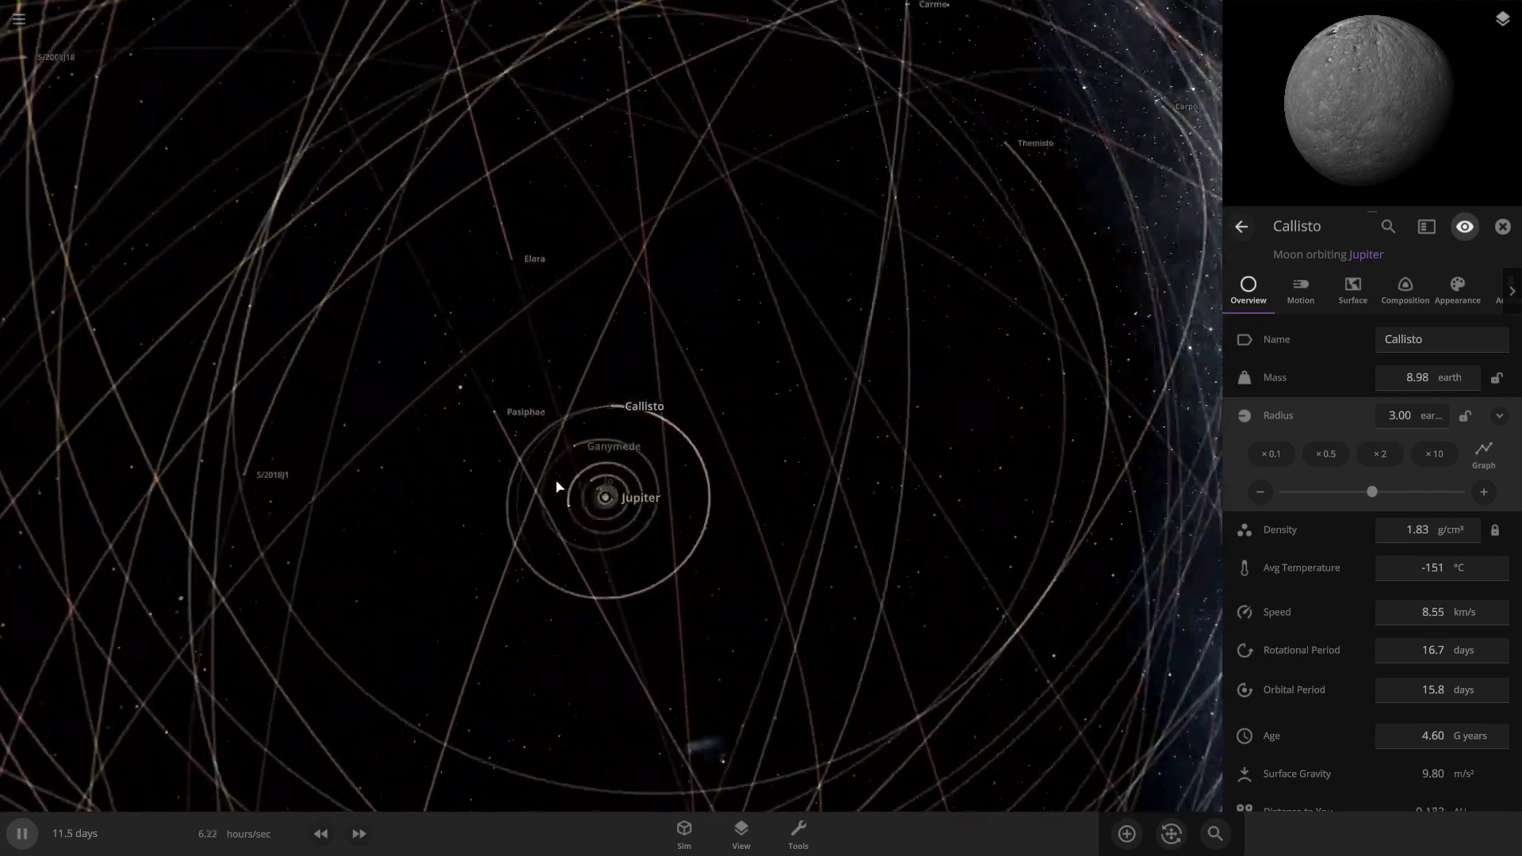
pyautogui.scroll(5, 558, 486)
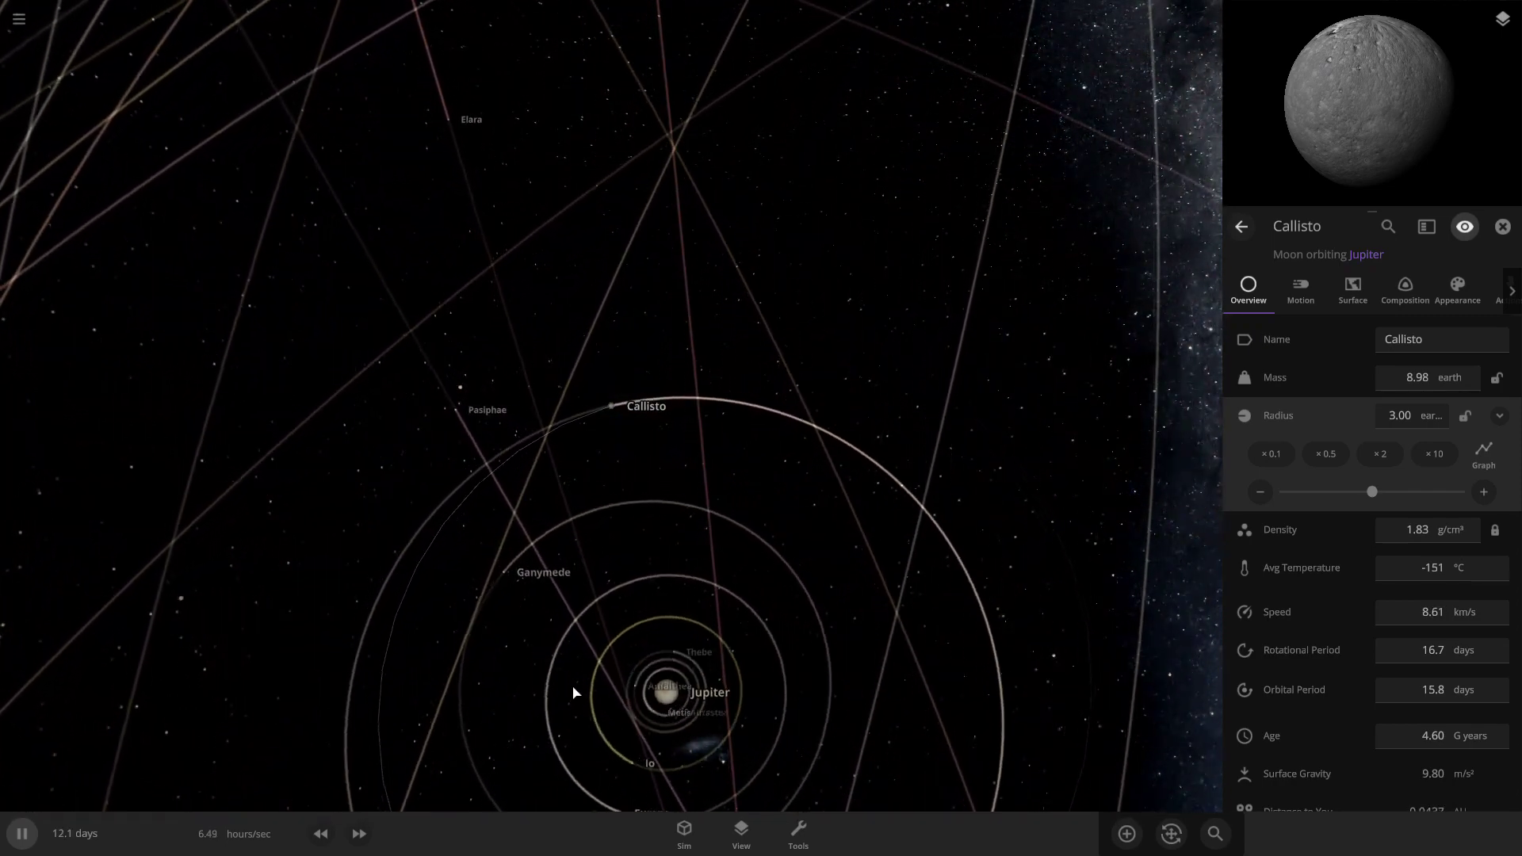
pyautogui.moveTo(573, 687); pyautogui.dragTo(739, 698)
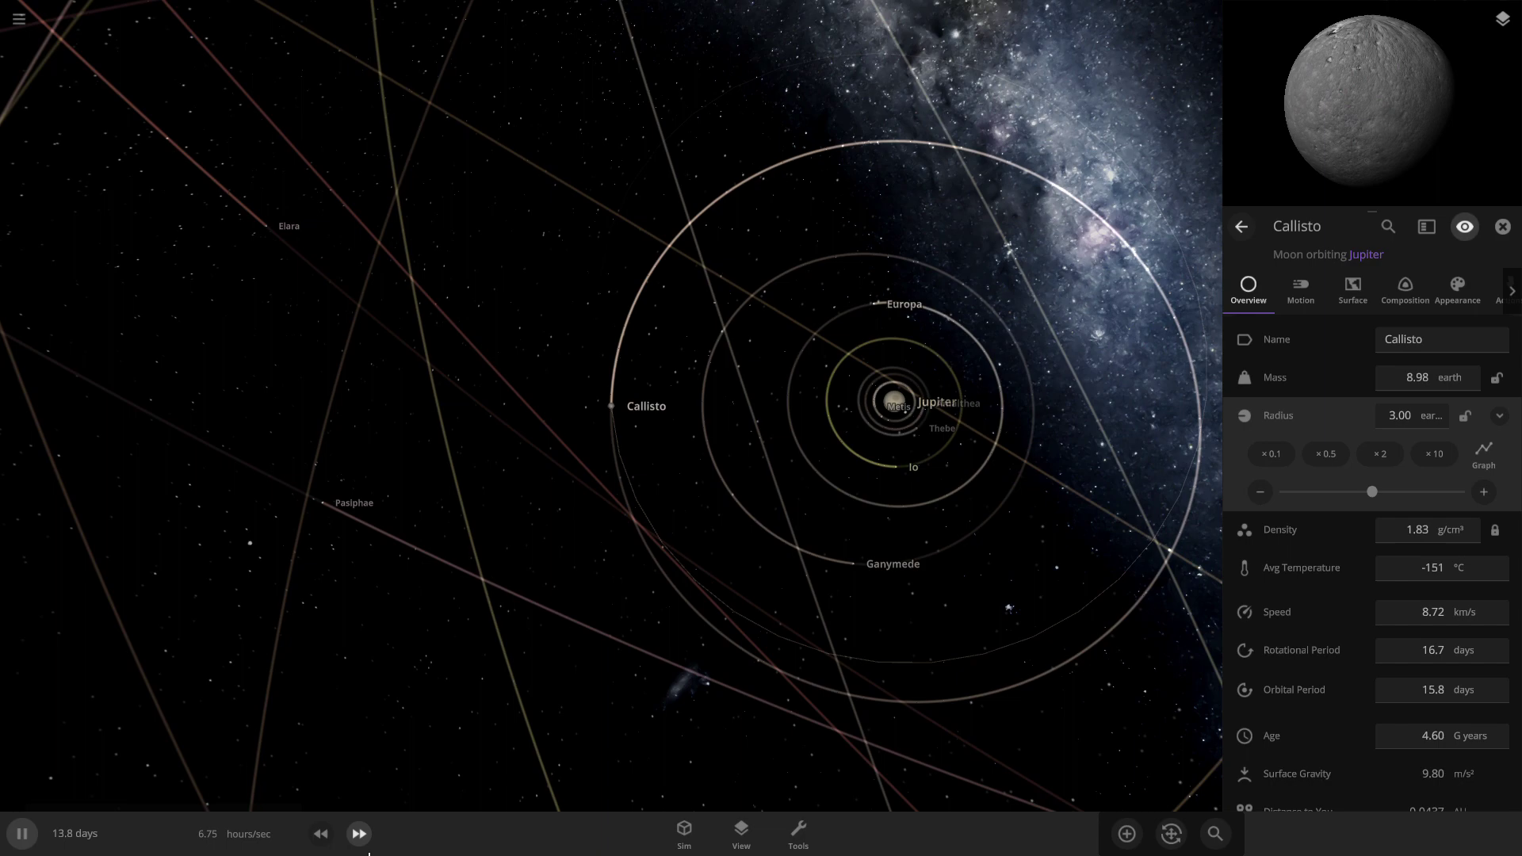
pyautogui.click(365, 839)
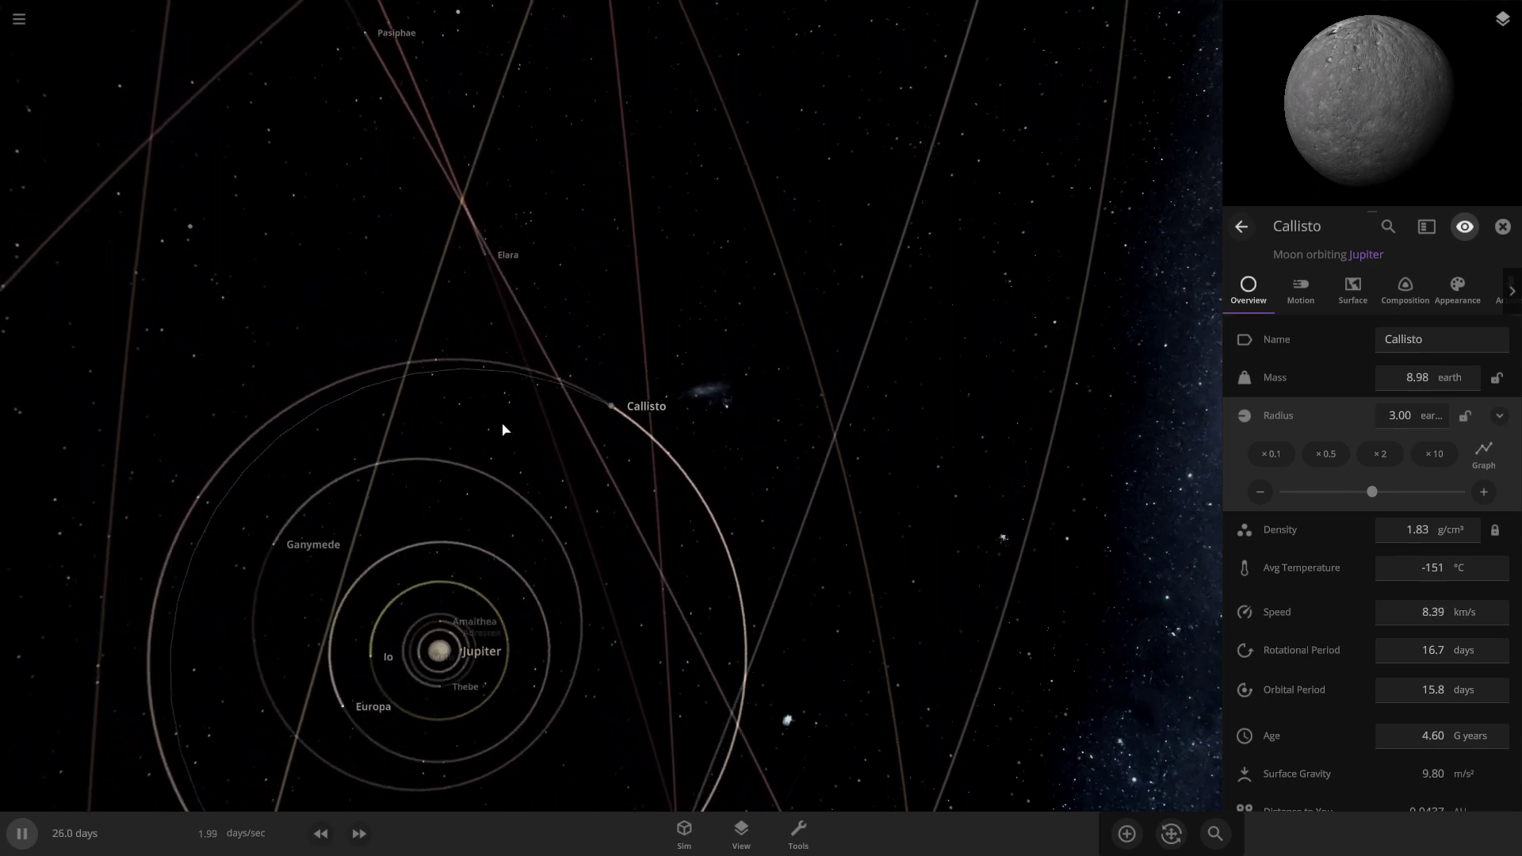
pyautogui.moveTo(503, 429); pyautogui.dragTo(698, 317)
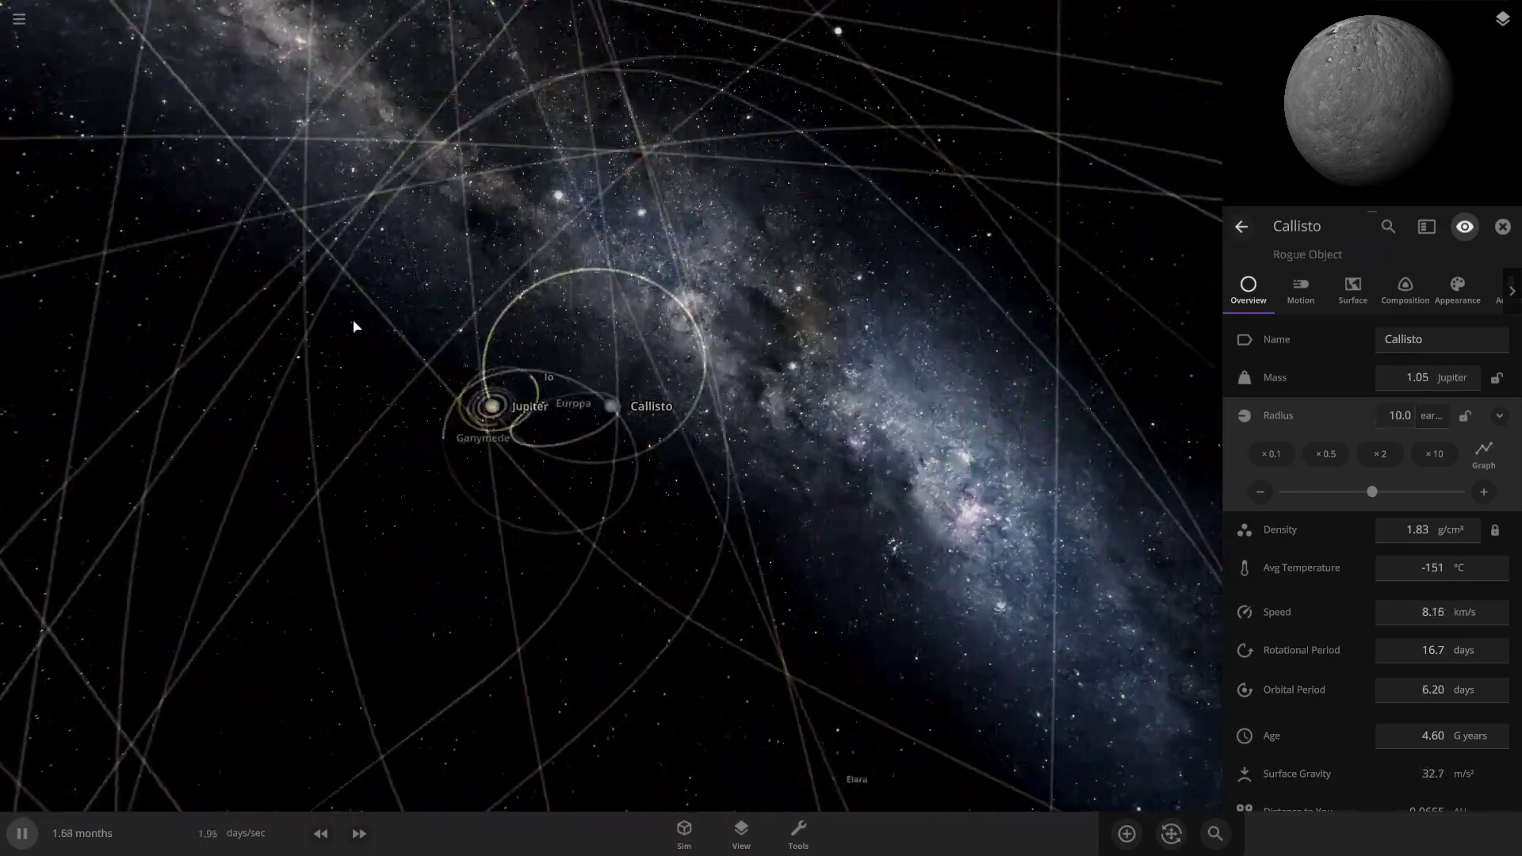
# Preview Jupiter and then Saturn from the Add catalogue against Callisto to compare their sizes, and leave adding mode
pyautogui.moveTo(353, 325); pyautogui.dragTo(513, 251)
pyautogui.scroll(2, 665, 373)
pyautogui.moveTo(664, 374); pyautogui.dragTo(1012, 696)
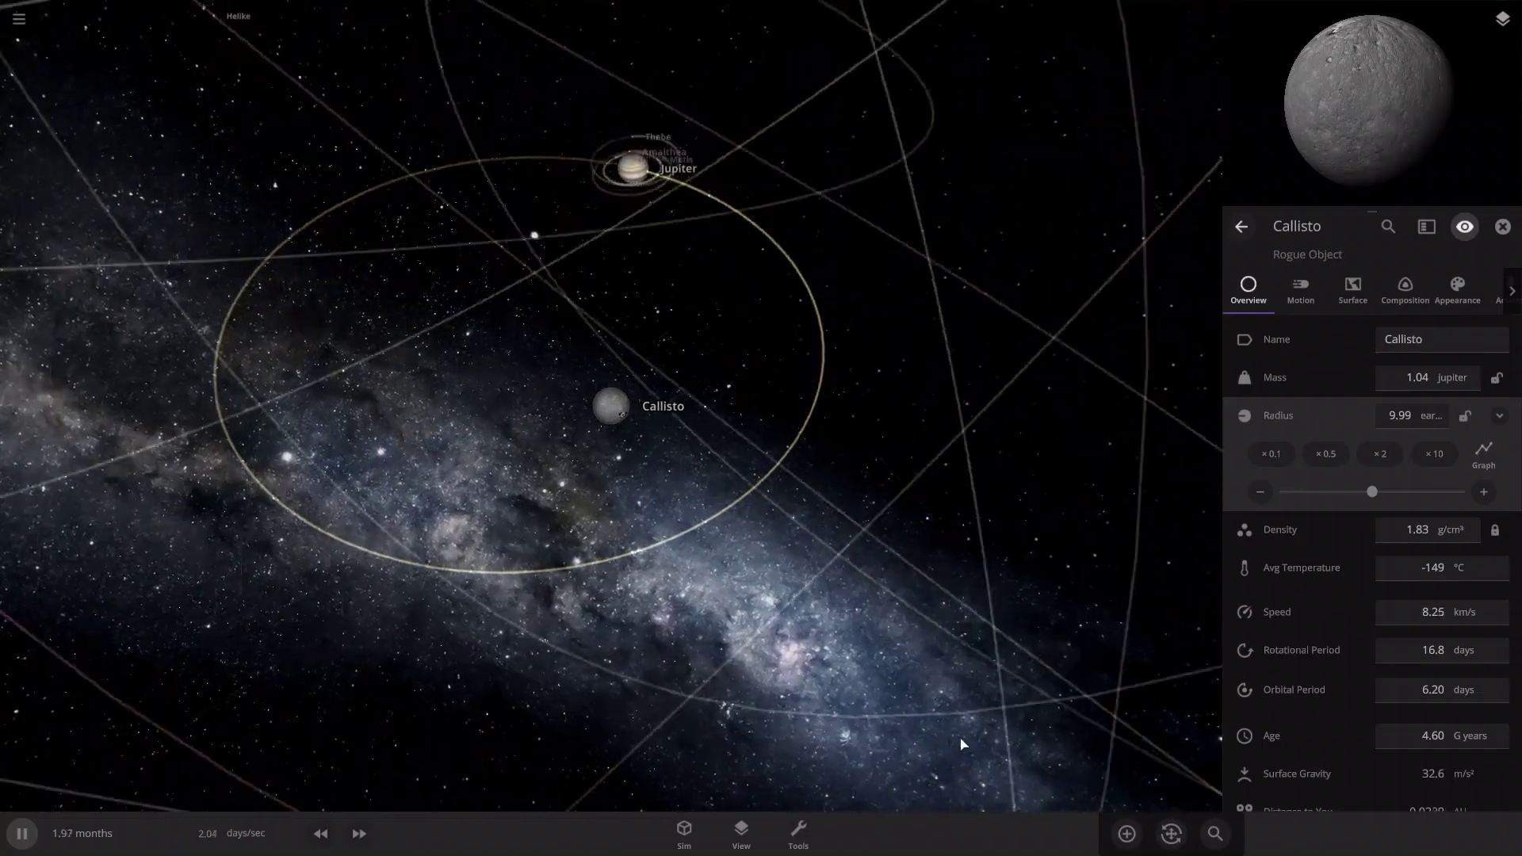
pyautogui.click(1126, 833)
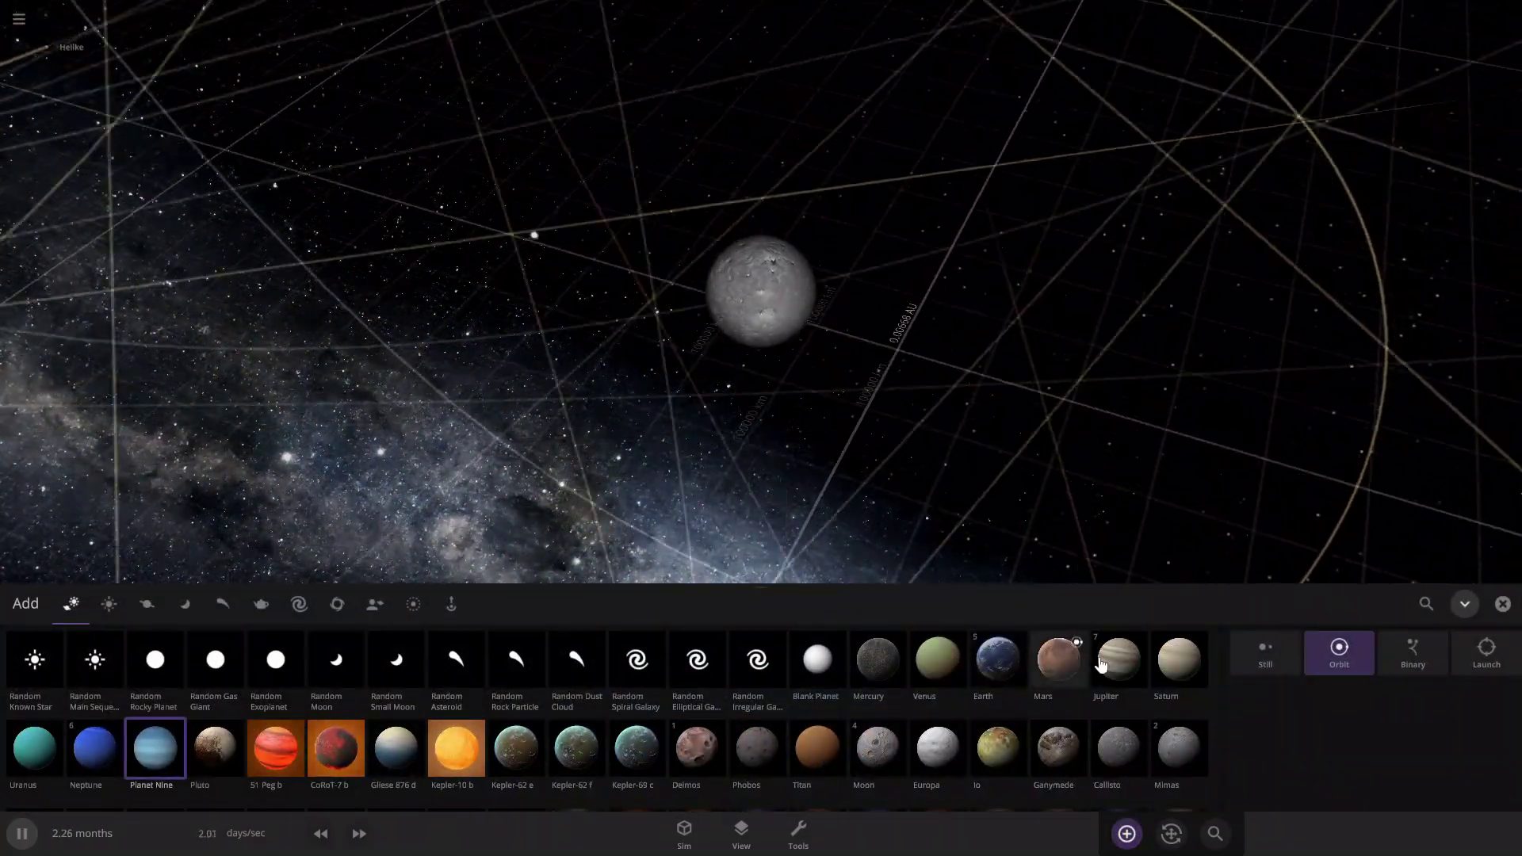
pyautogui.scroll(3, 811, 340)
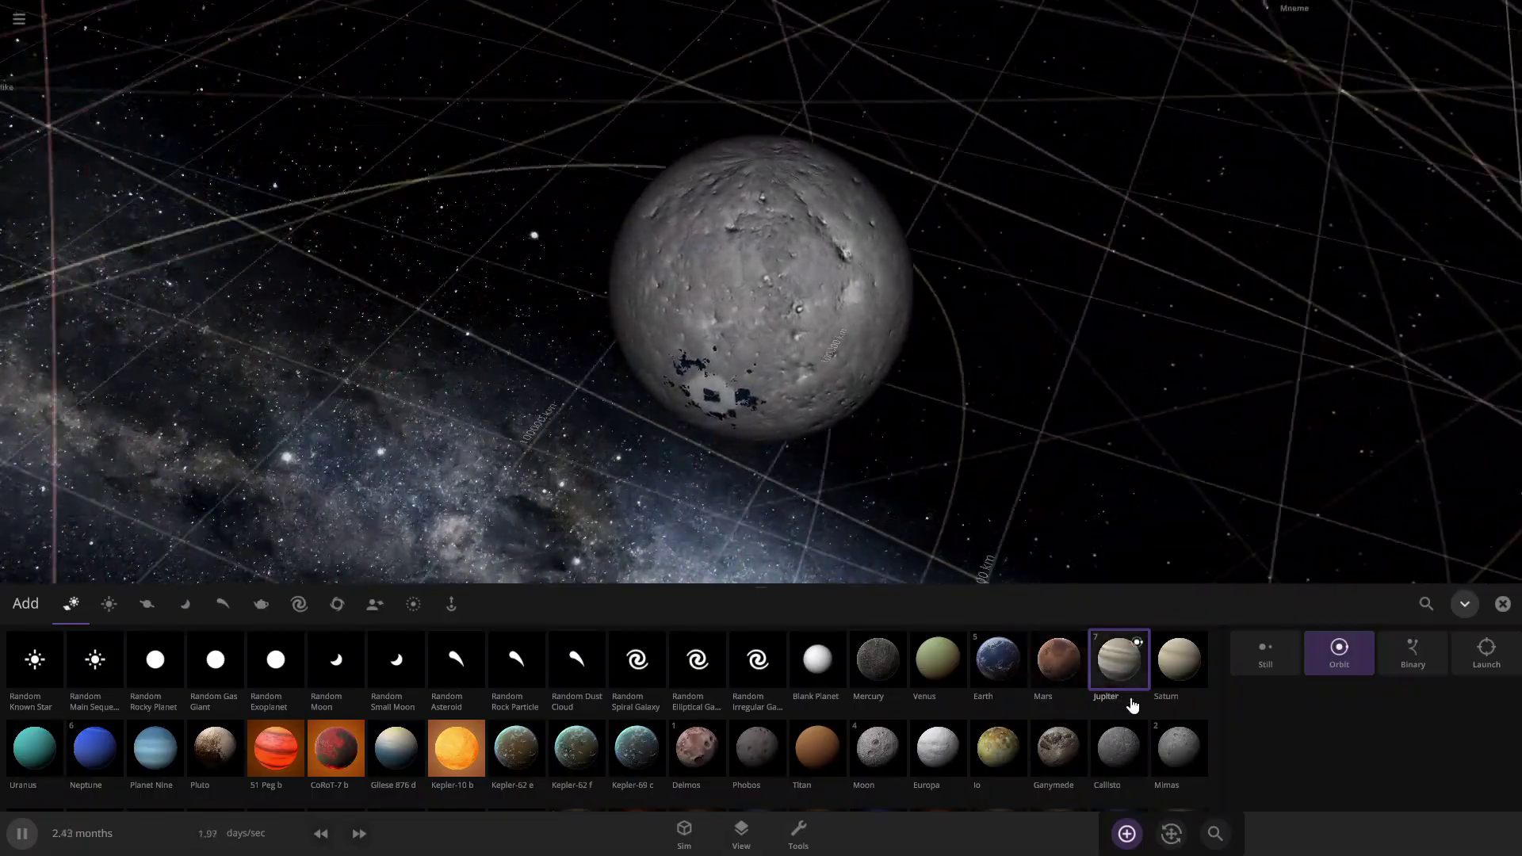
pyautogui.click(1179, 660)
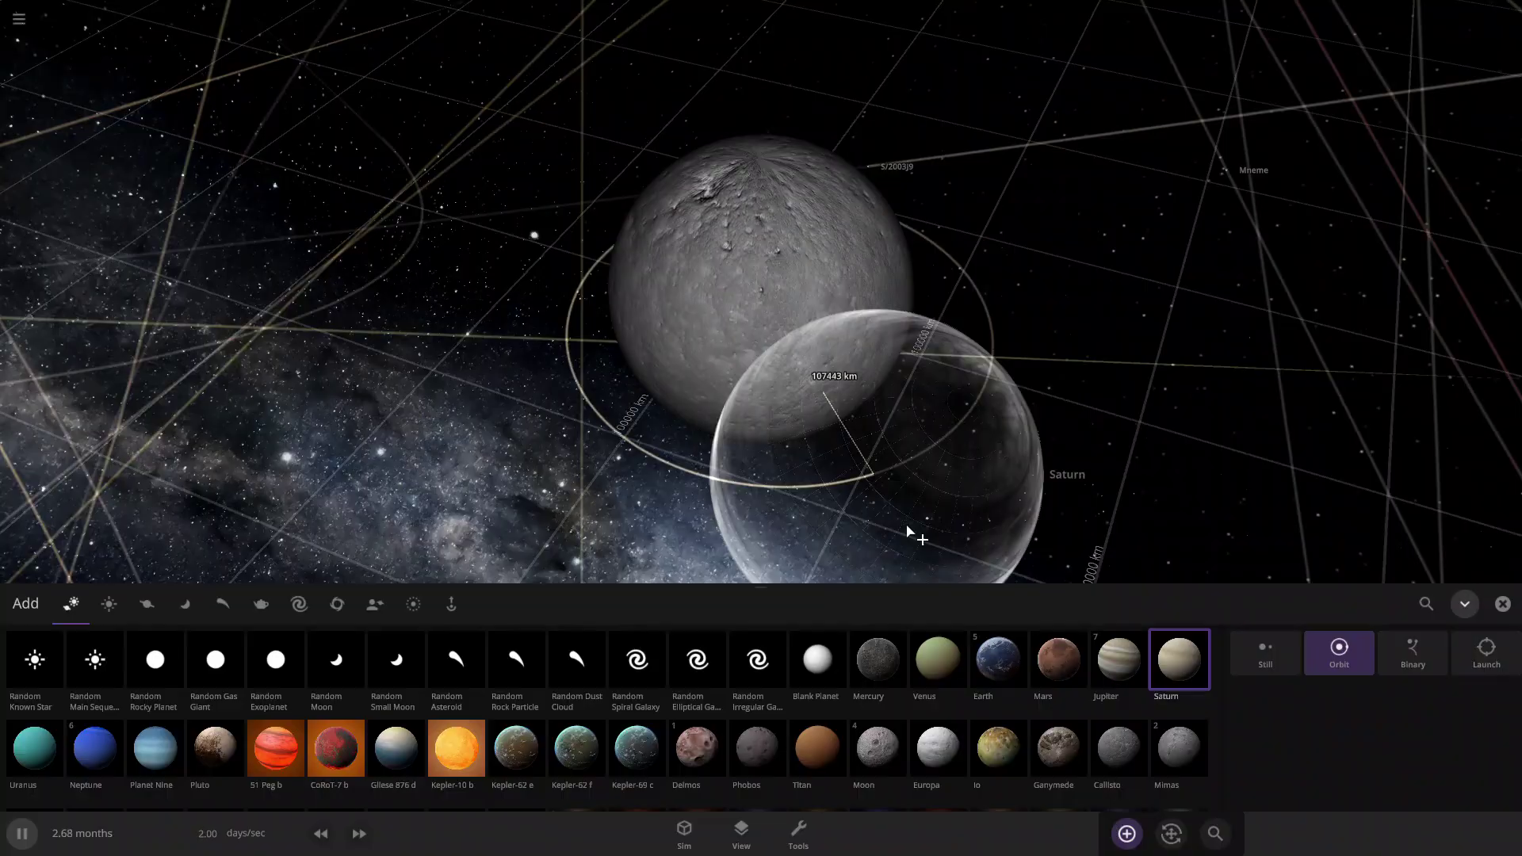
pyautogui.press('Escape')
# Slow the simulation down to a target speed of 4.50 hours/sec
pyautogui.scroll(-8, 812, 283)
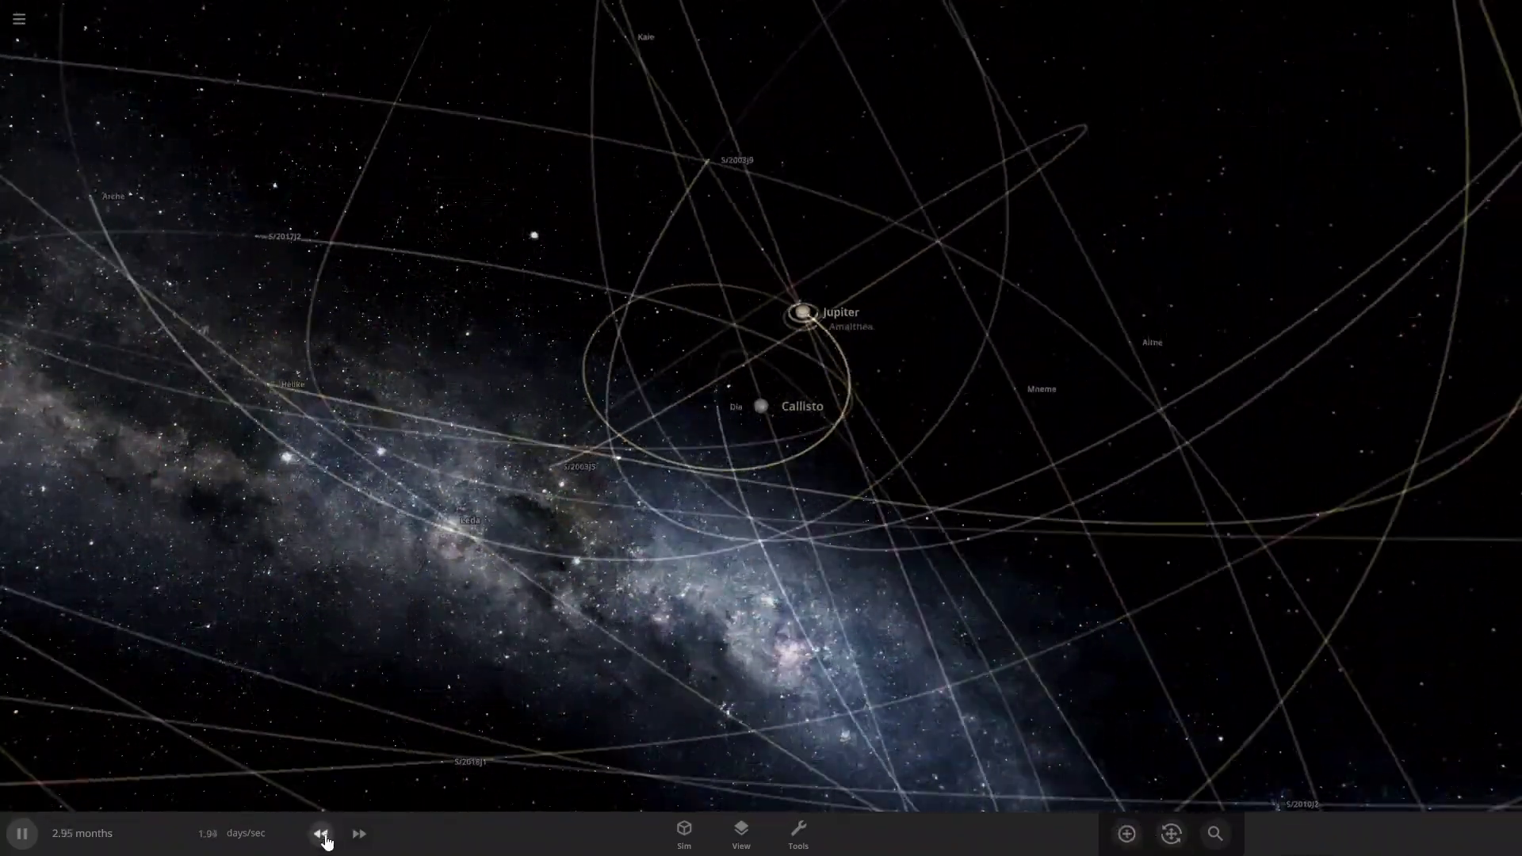
pyautogui.click(321, 833)
pyautogui.click(322, 835)
pyautogui.click(323, 835)
pyautogui.click(323, 835)
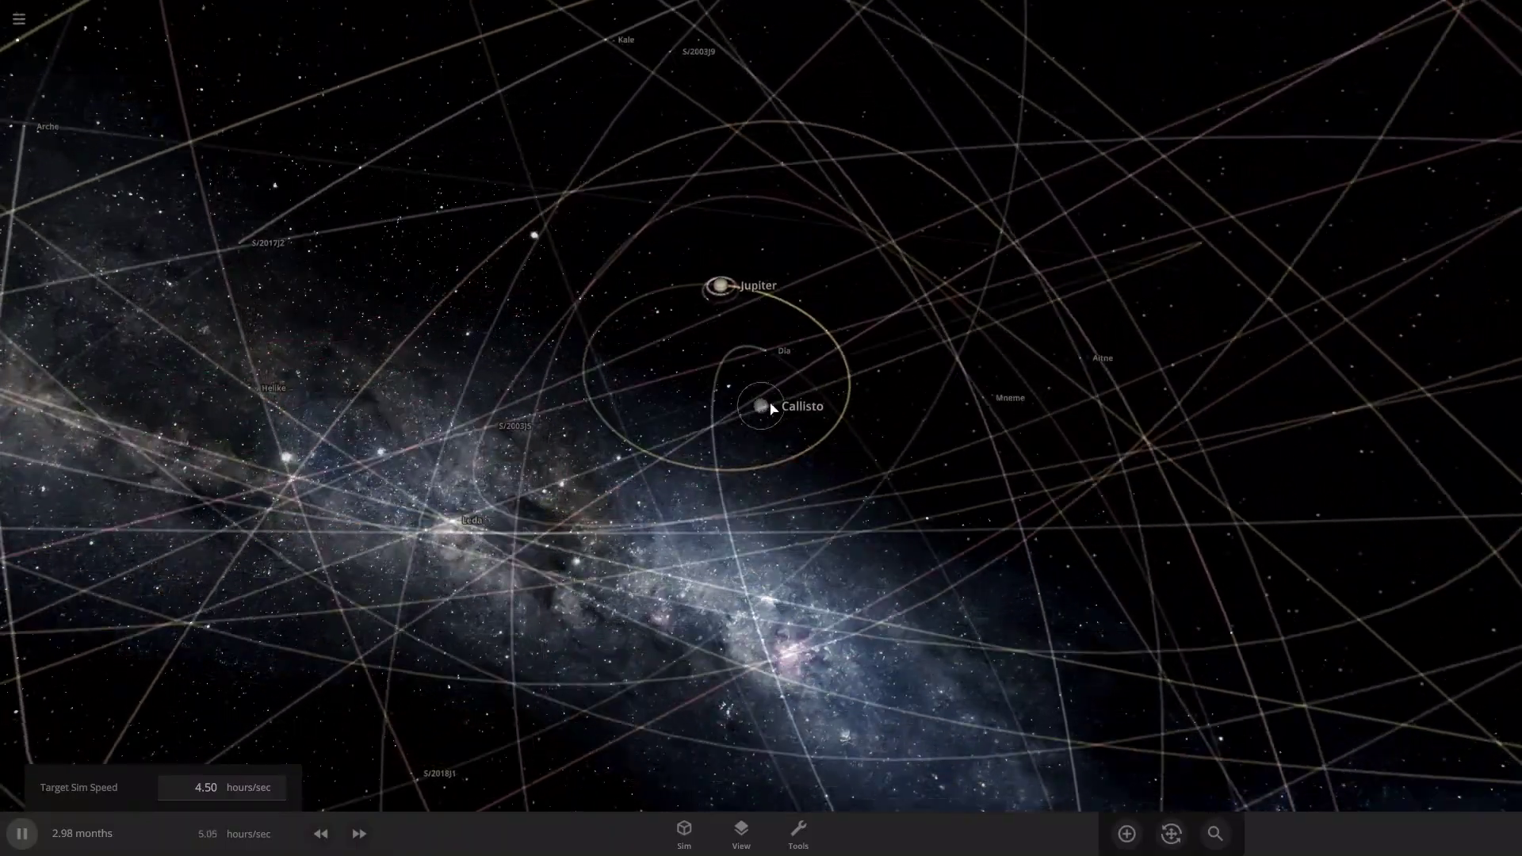
# Select Callisto, expand its full properties, and set its radius to 15 earth
pyautogui.click(766, 406)
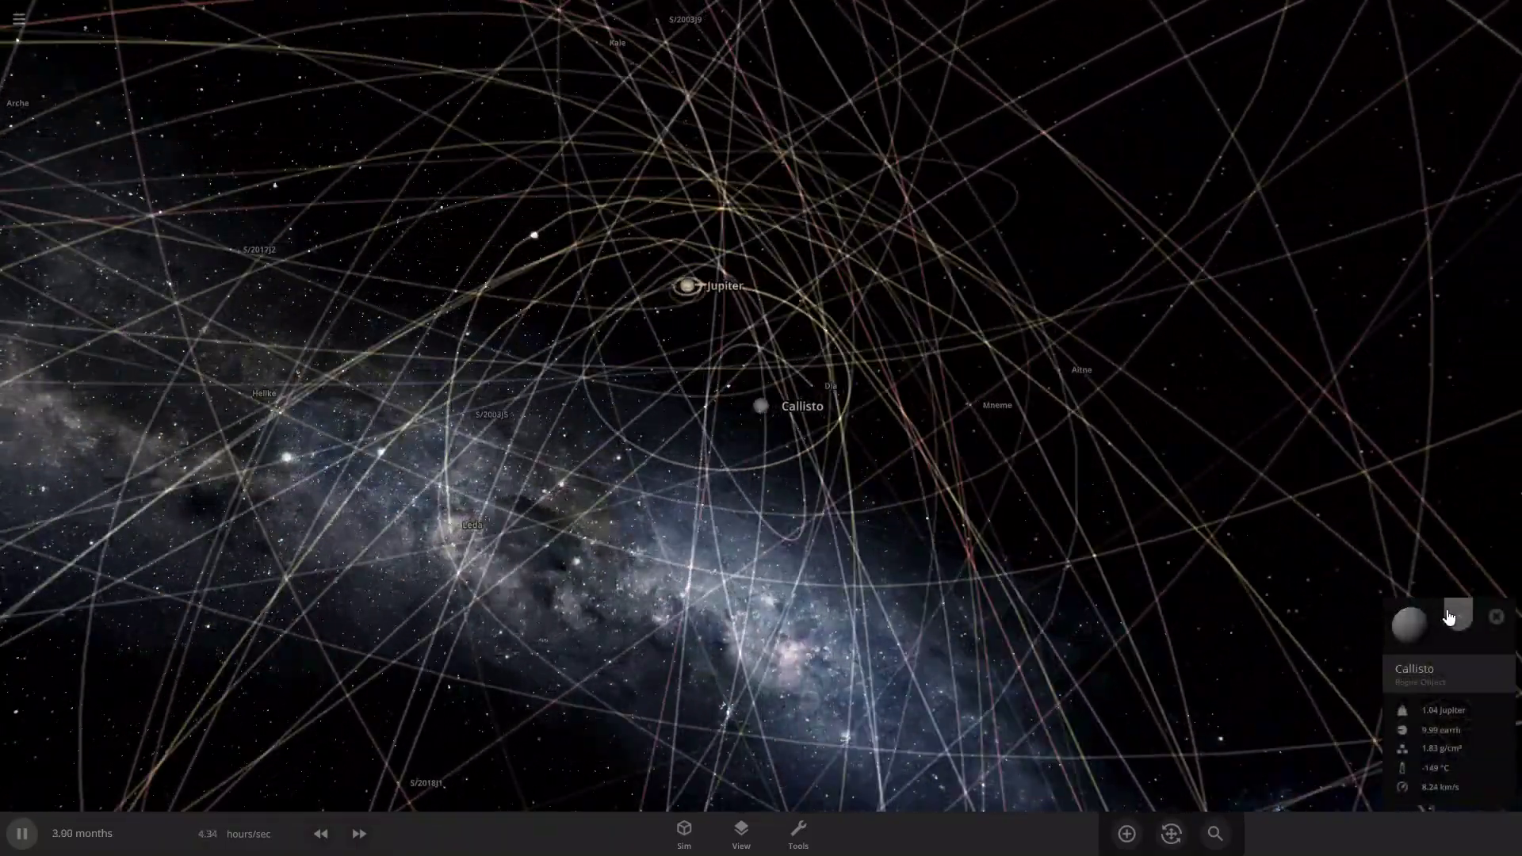
pyautogui.click(1458, 612)
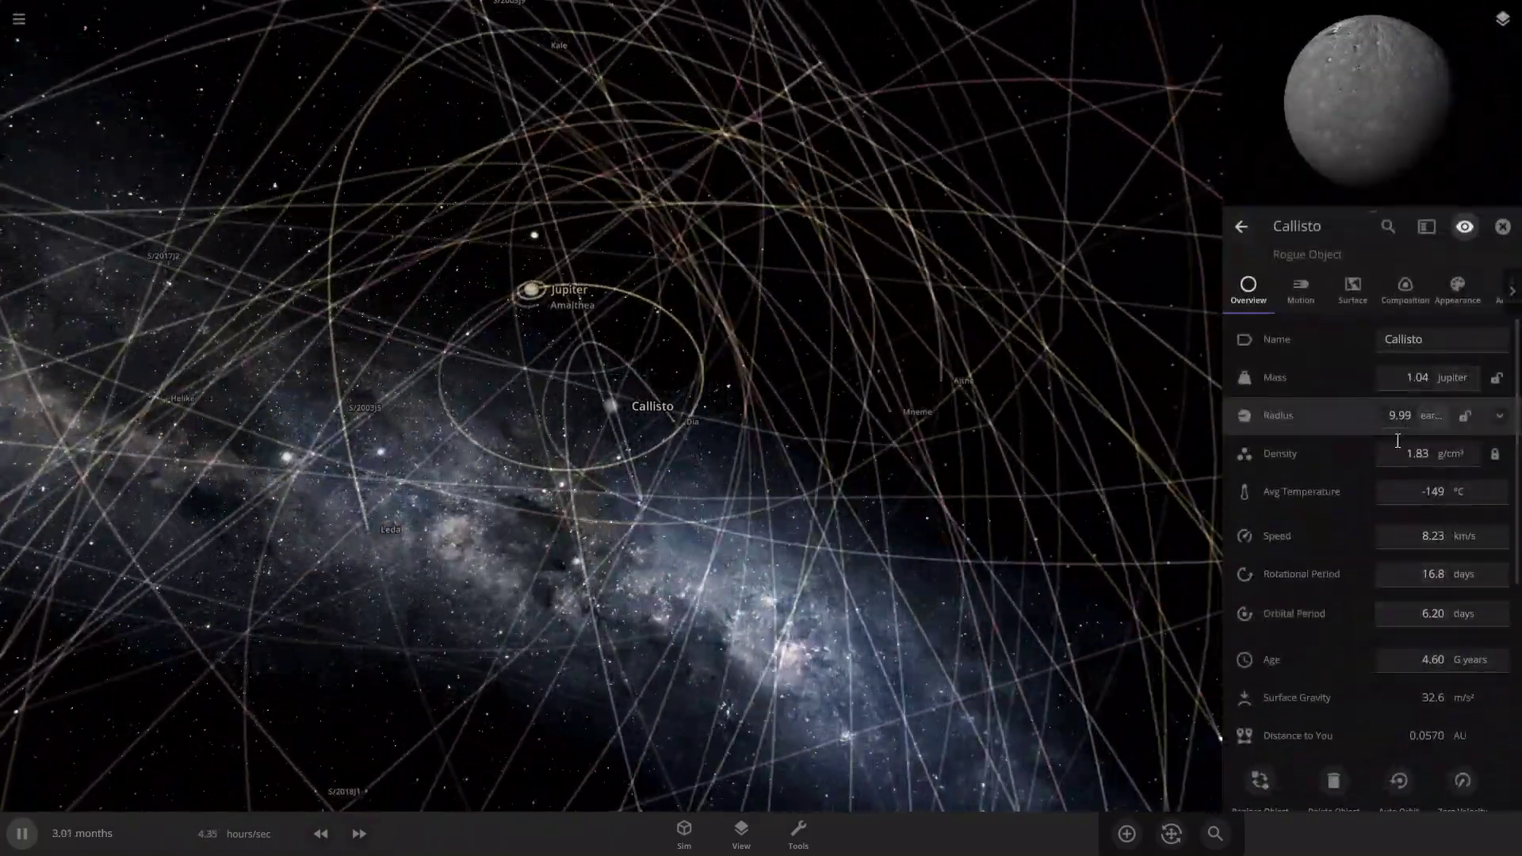
pyautogui.click(1415, 420)
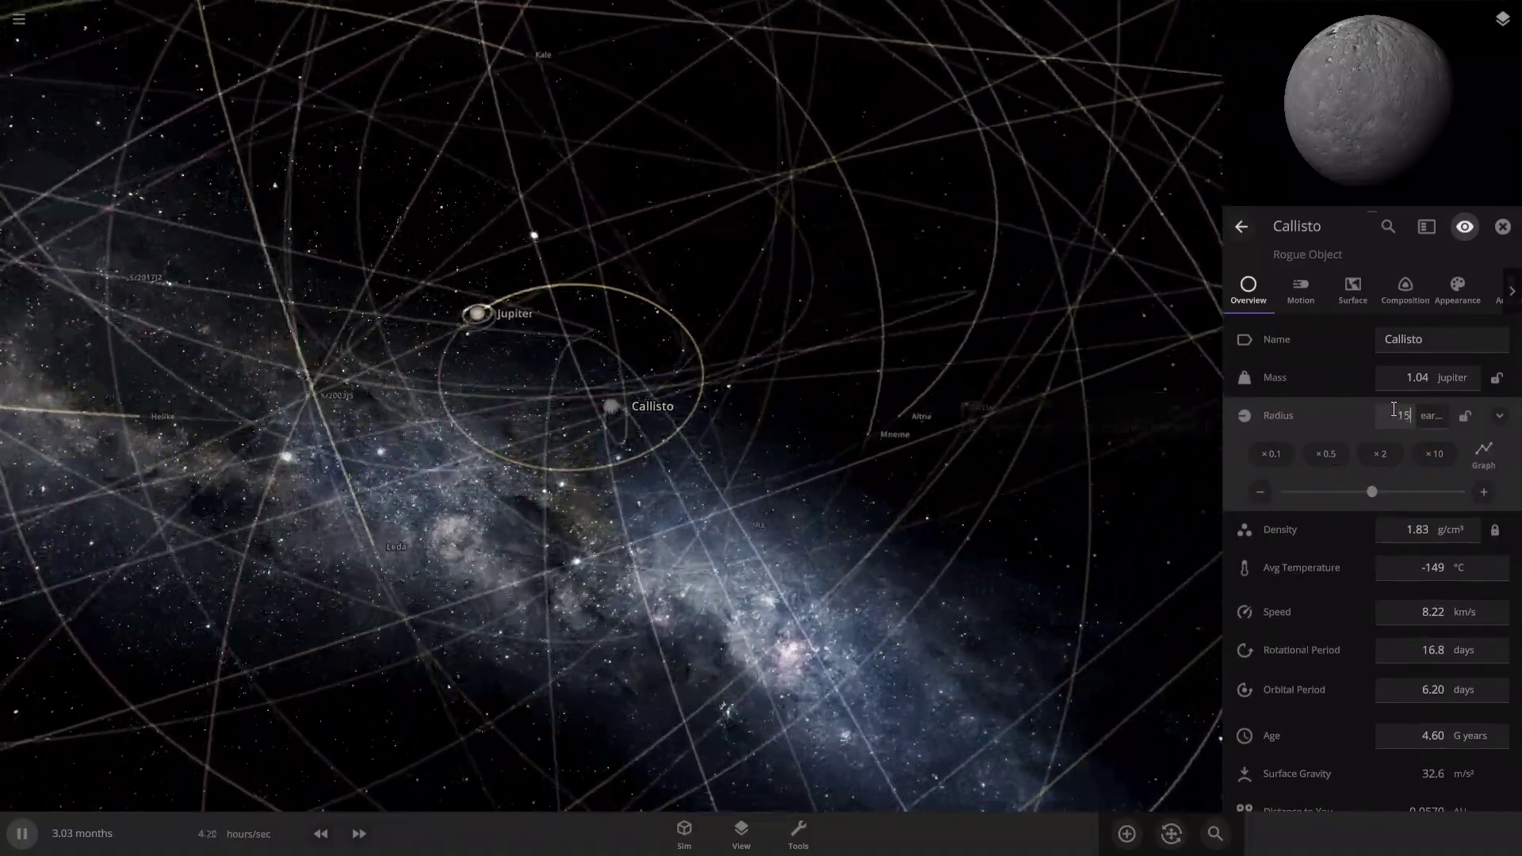
pyautogui.write('15')
pyautogui.press('Return')
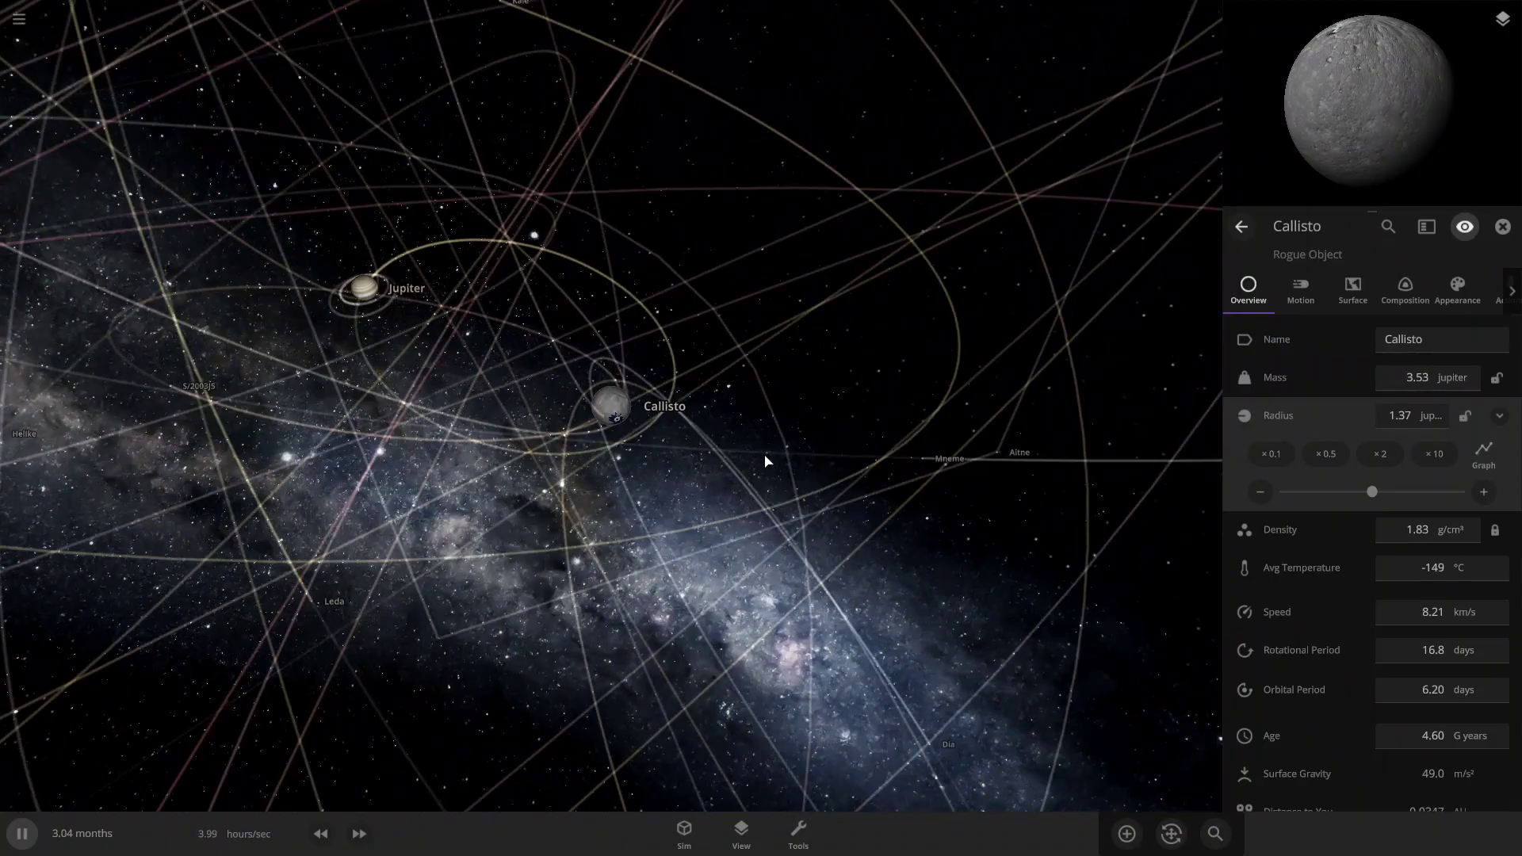
# Set Callisto's radius to 2.00 jupiter
pyautogui.scroll(3, 765, 461)
pyautogui.moveTo(697, 435); pyautogui.dragTo(666, 442)
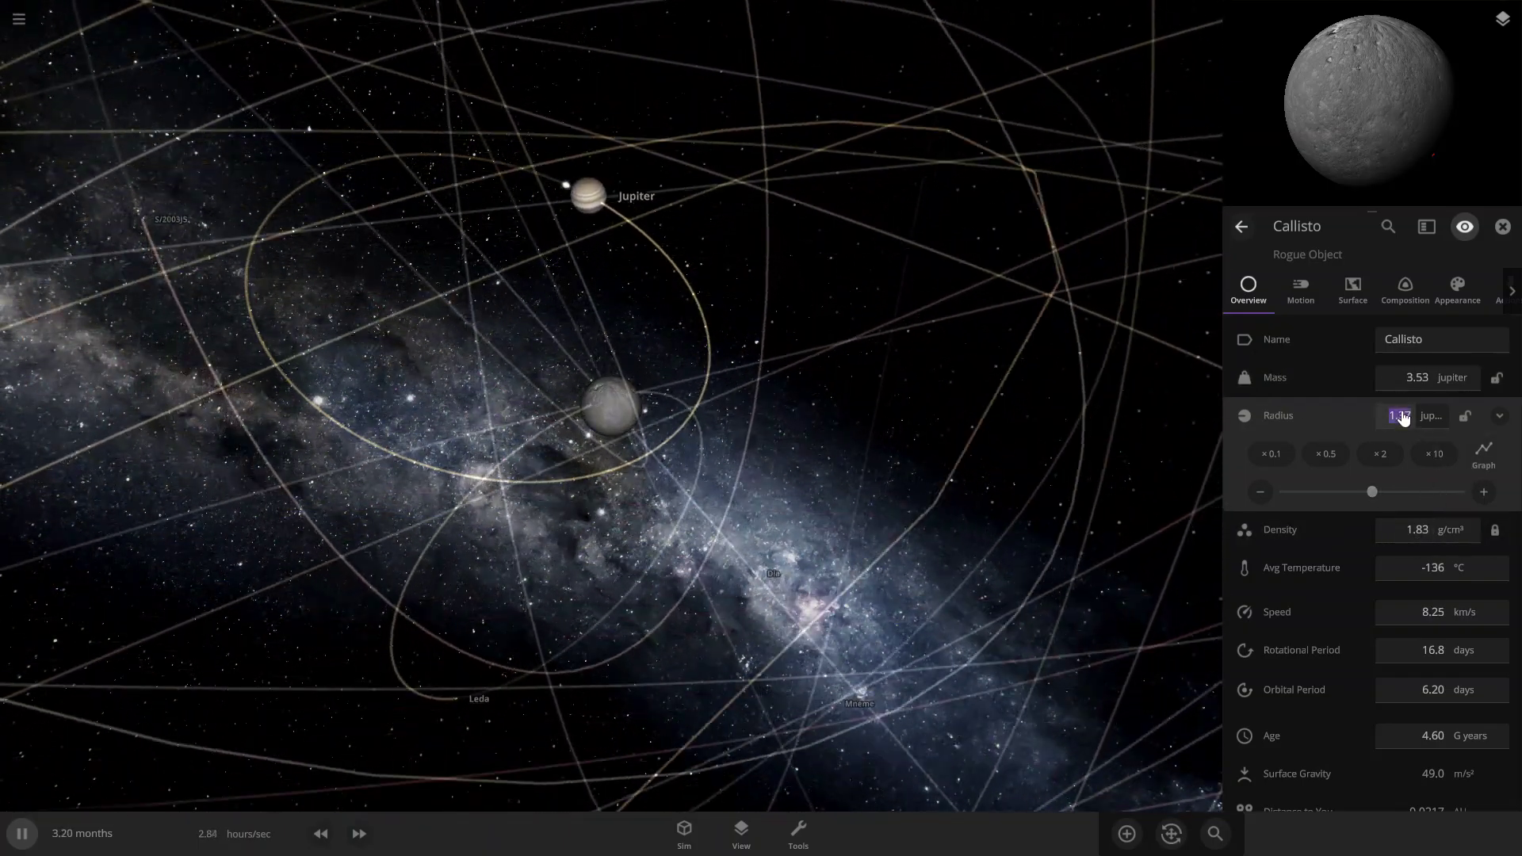
pyautogui.press('BackSpace')
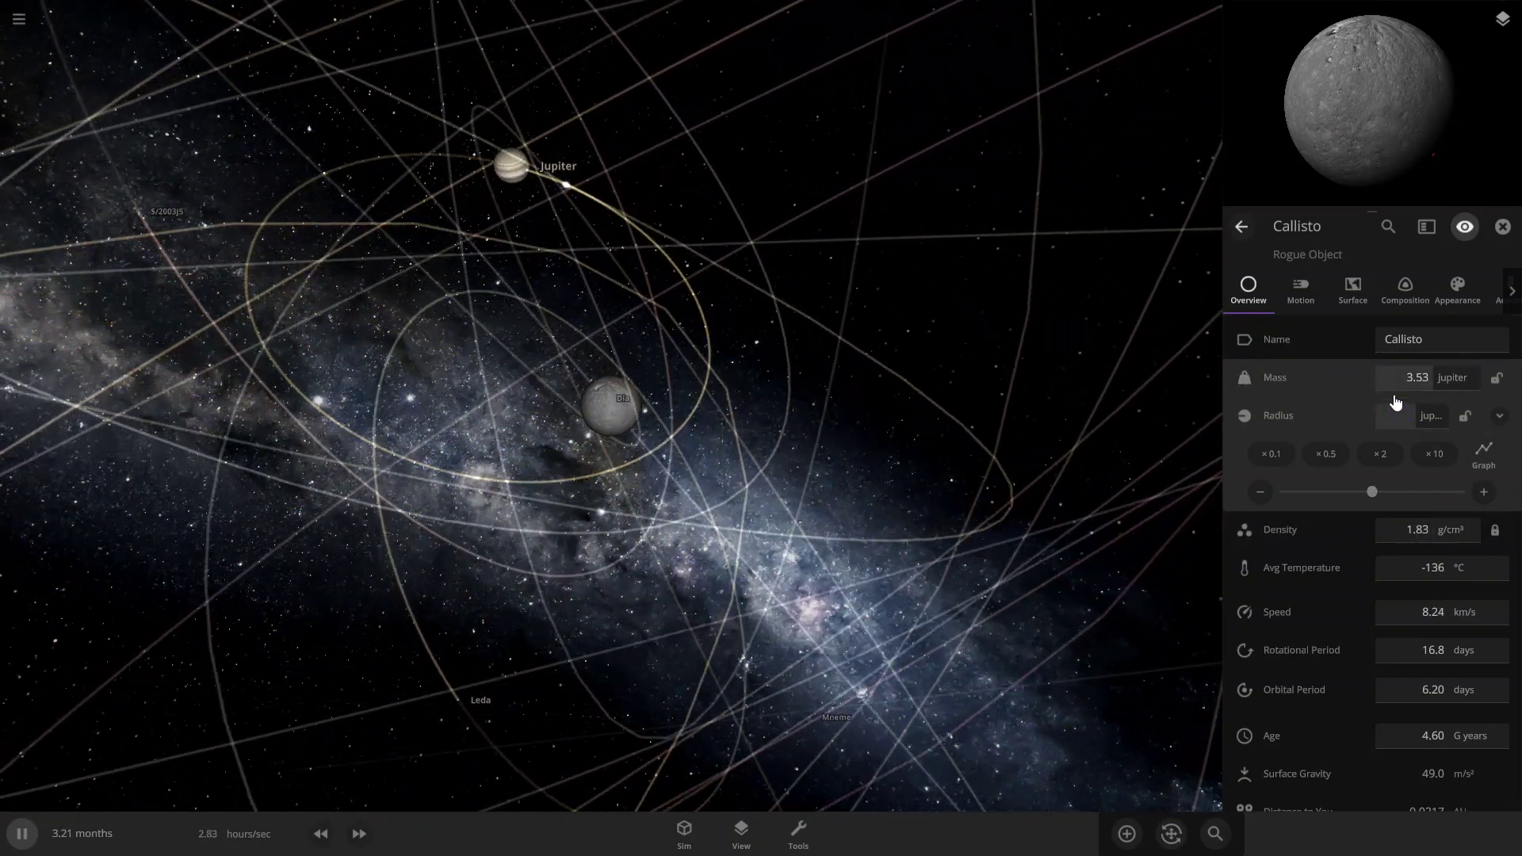
pyautogui.write('2')
pyautogui.press('Return')
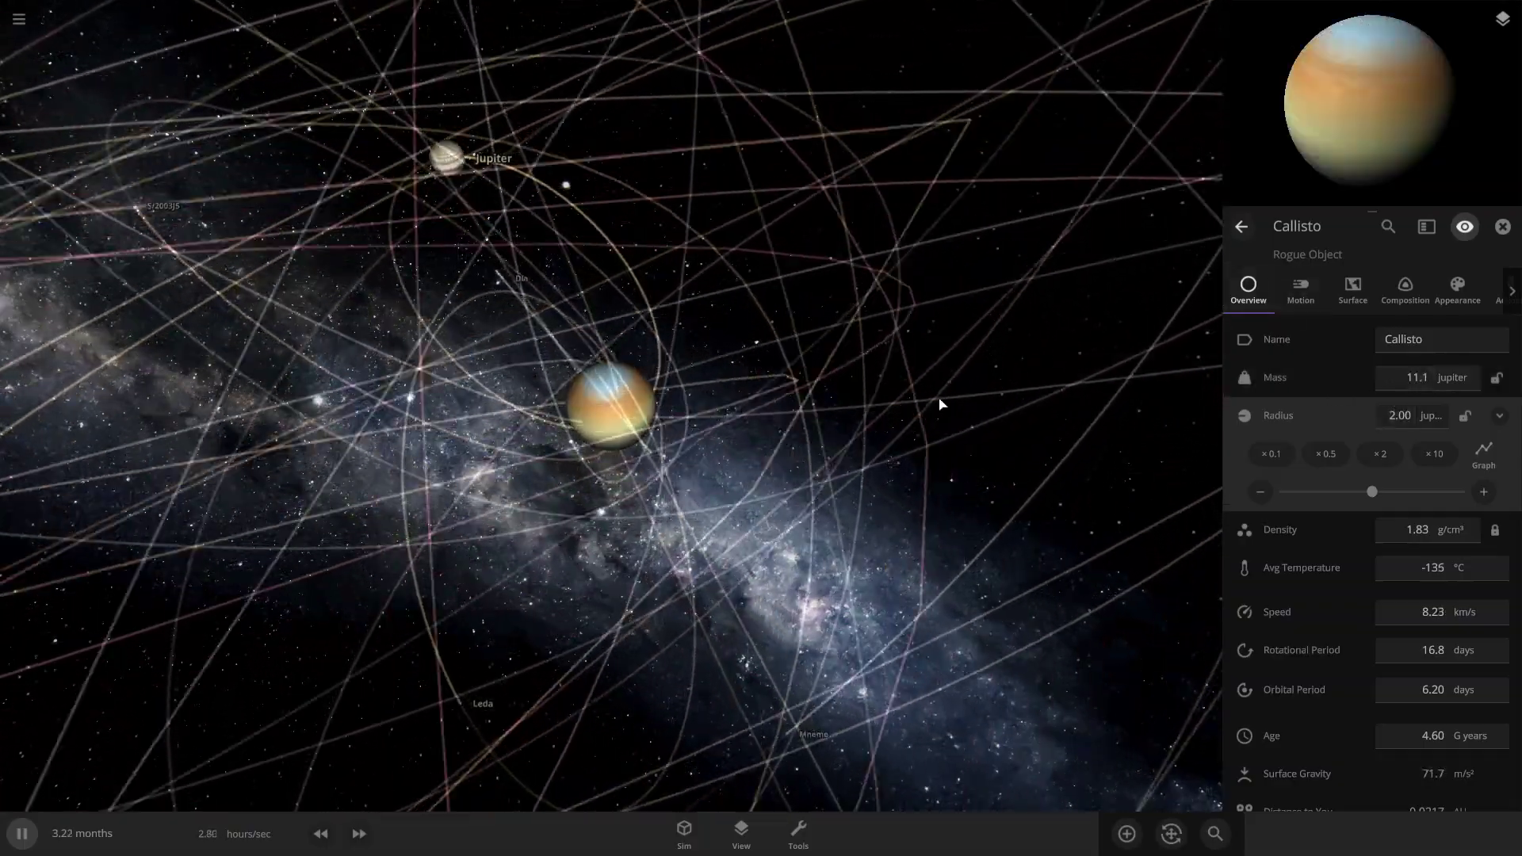
# Speed the simulation up to a target of 10.8 days/sec and examine Callisto's surroundings from several angles
pyautogui.moveTo(686, 441); pyautogui.dragTo(799, 368)
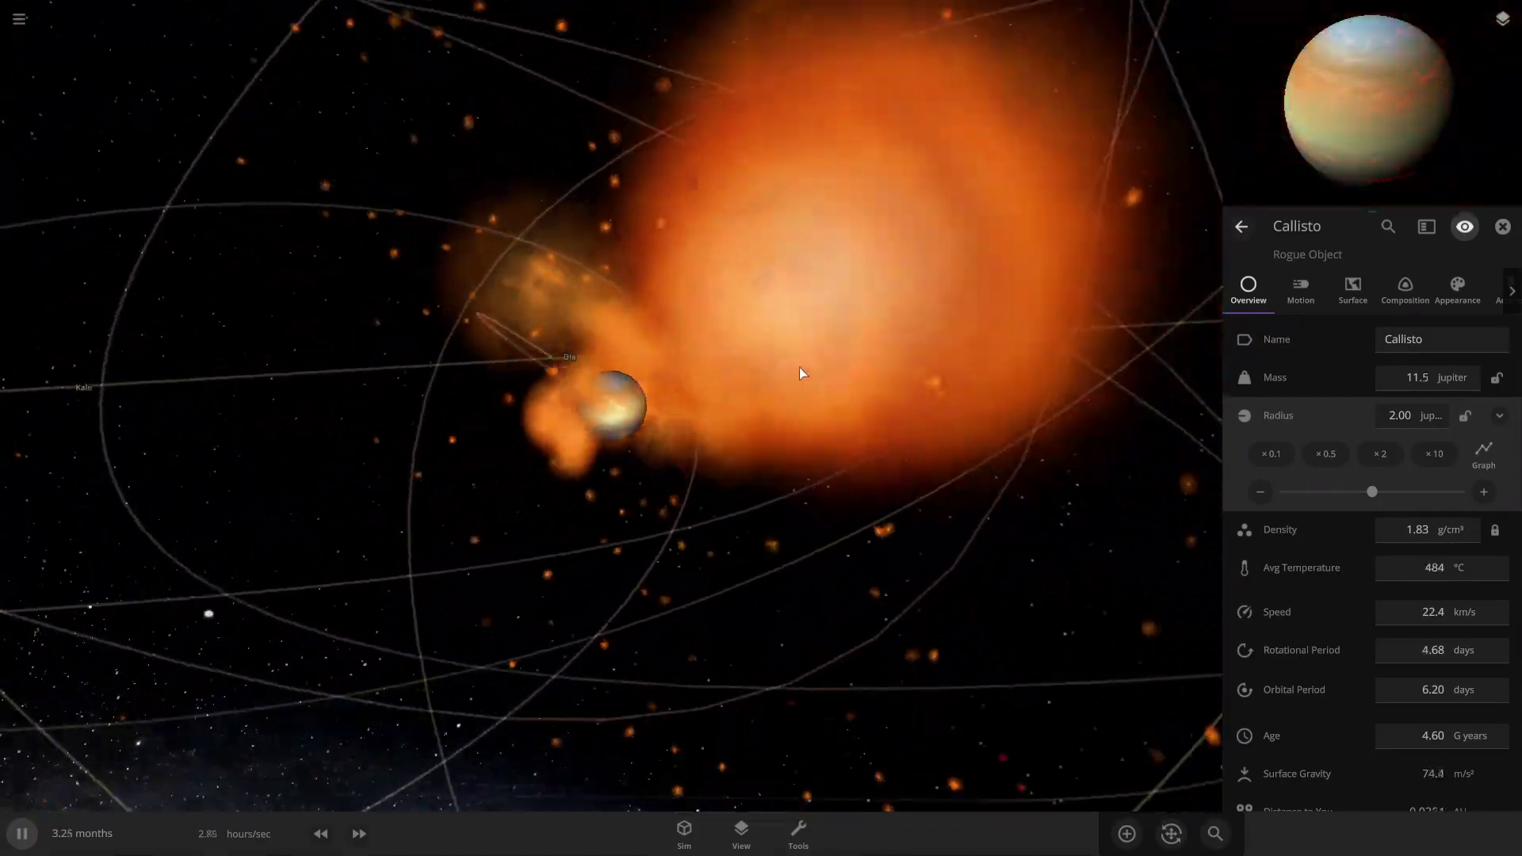
pyautogui.scroll(-3, 799, 368)
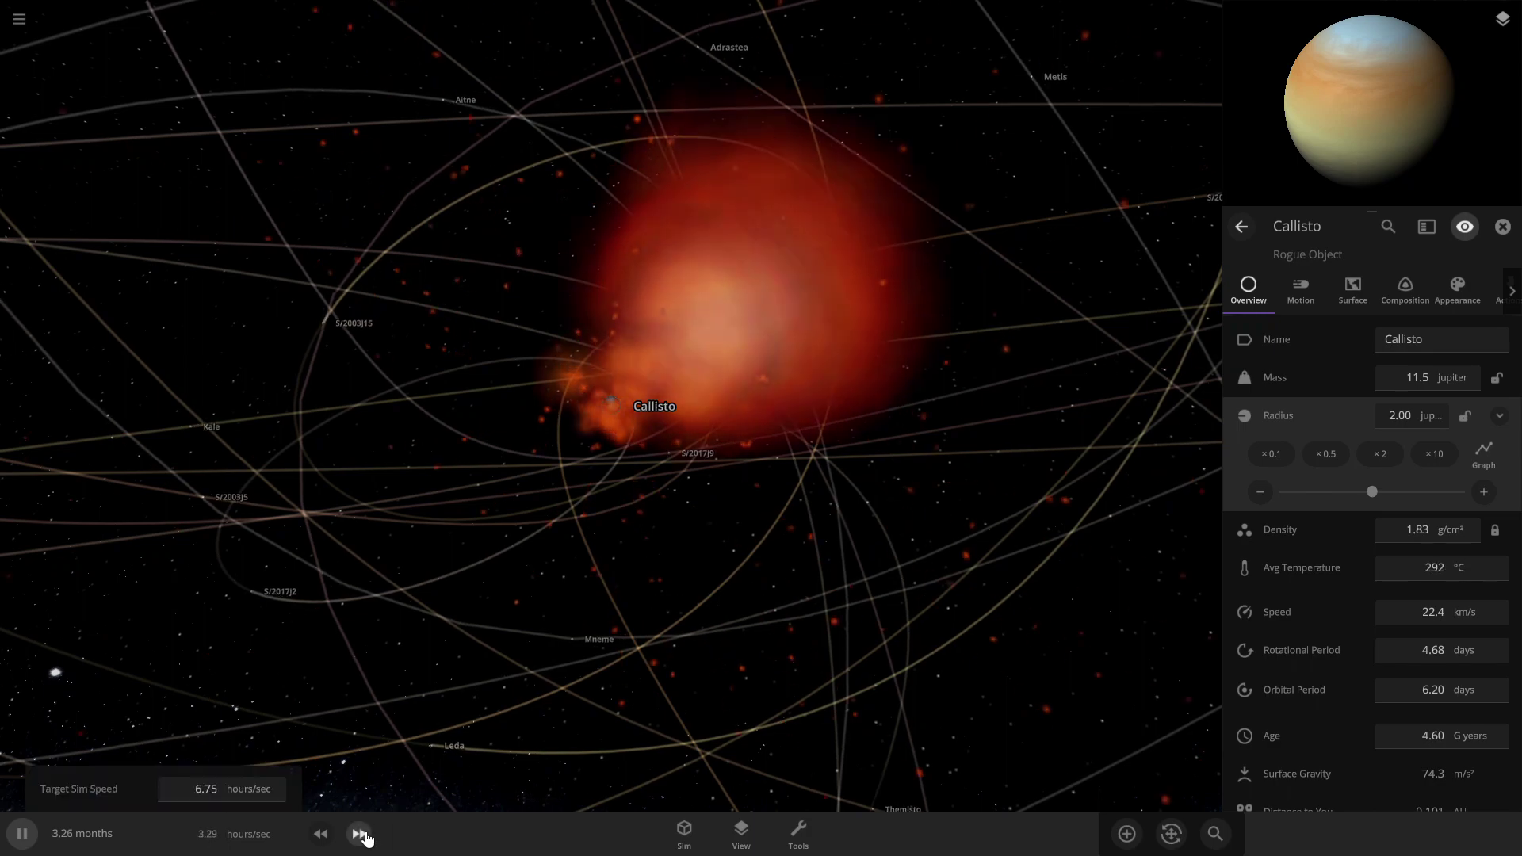
pyautogui.click(361, 834)
pyautogui.click(361, 834)
pyautogui.click(361, 834)
pyautogui.click(361, 834)
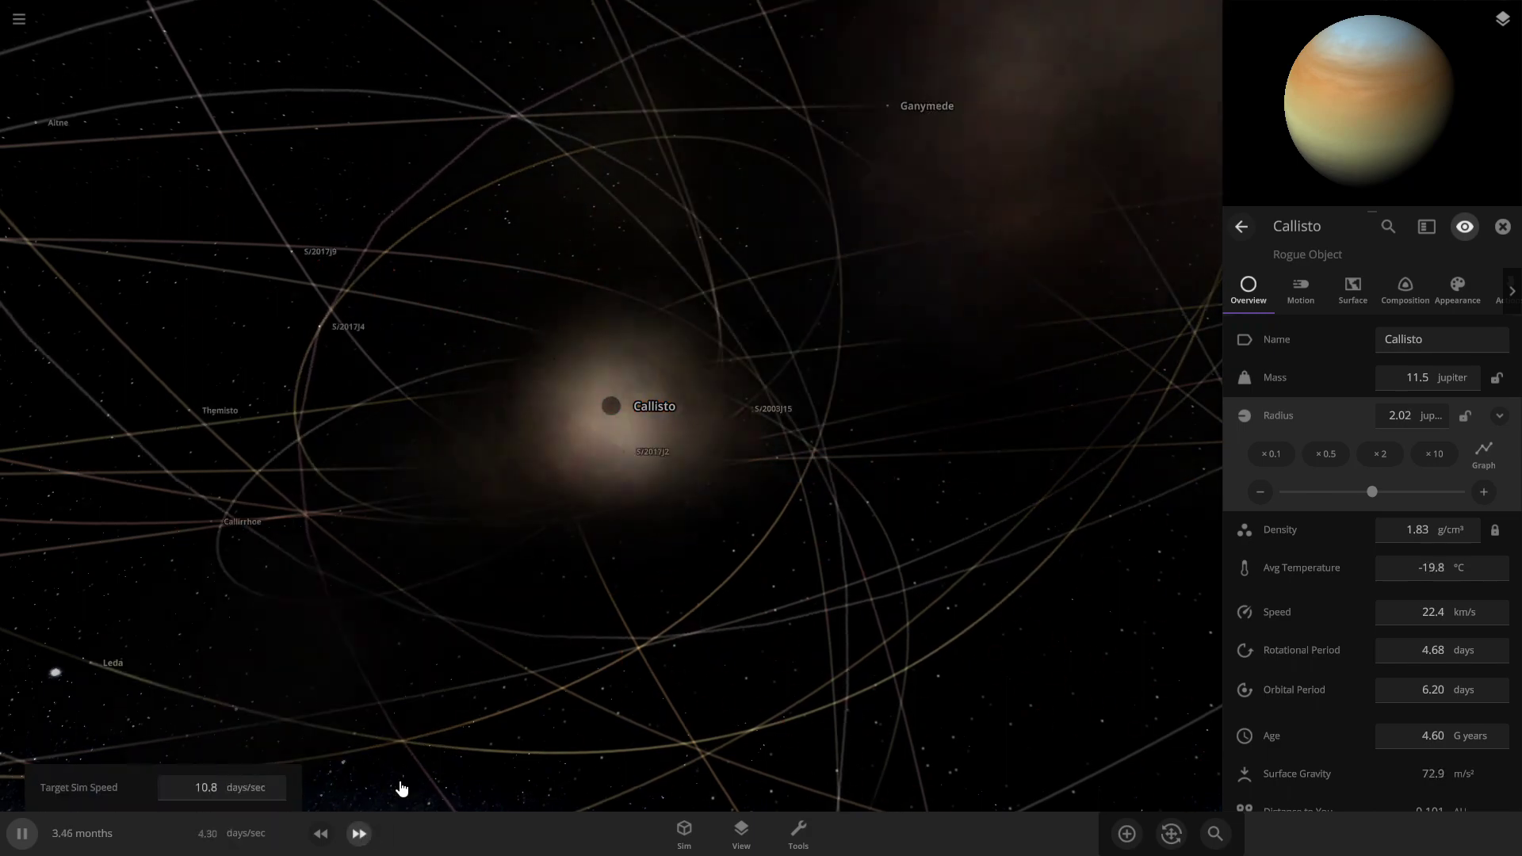
pyautogui.moveTo(402, 789); pyautogui.dragTo(249, 615)
pyautogui.scroll(2, 248, 615)
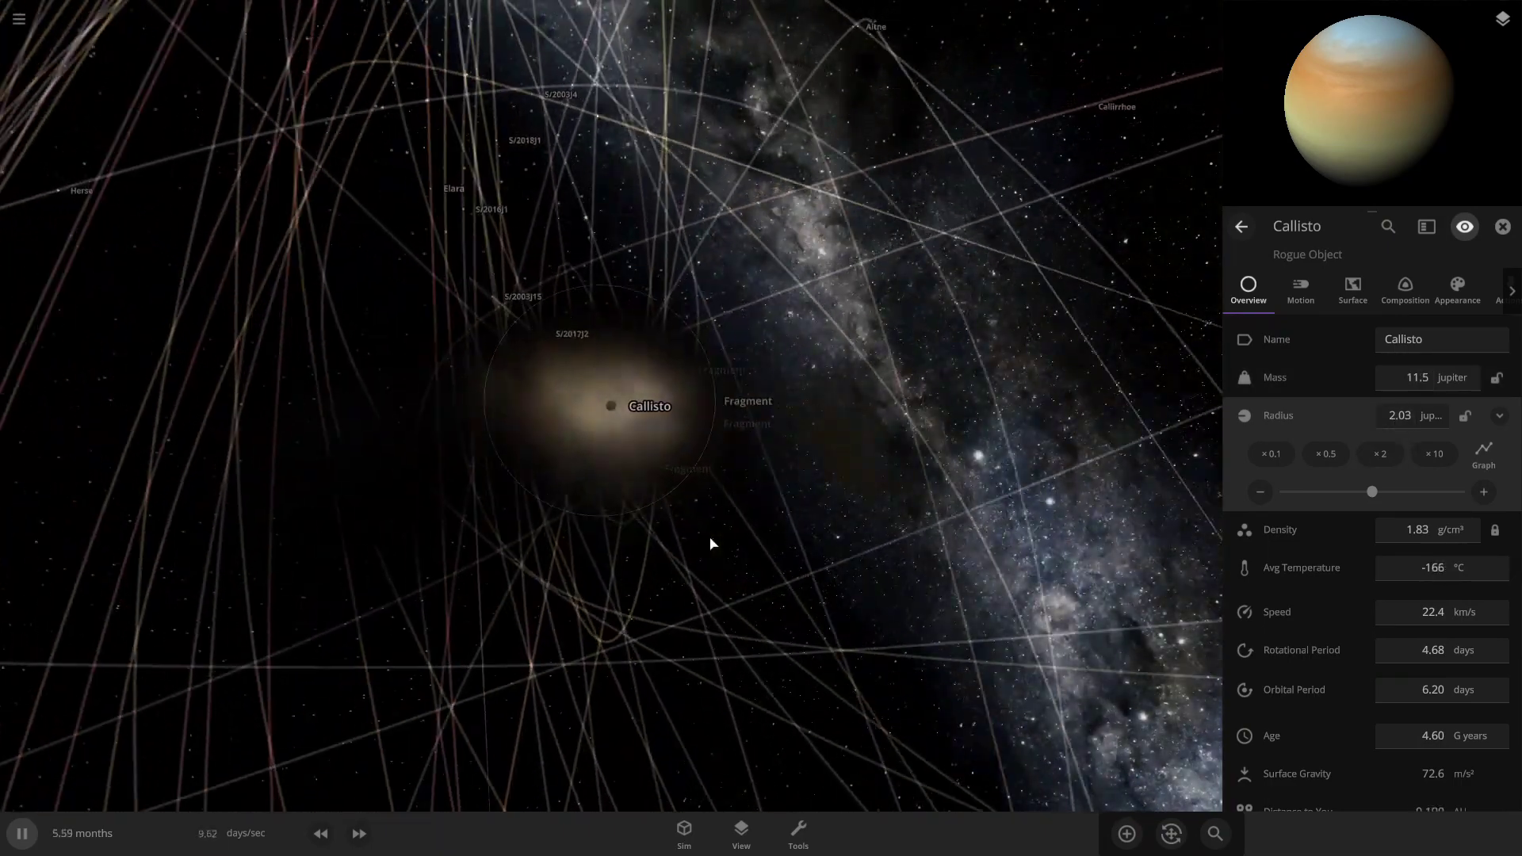
# Pause the simulation close to the enlarged Callisto and add a Jupiter and a Saturn in orbit beside it for size comparison
pyautogui.moveTo(712, 544); pyautogui.dragTo(350, 468)
pyautogui.scroll(-4, 350, 469)
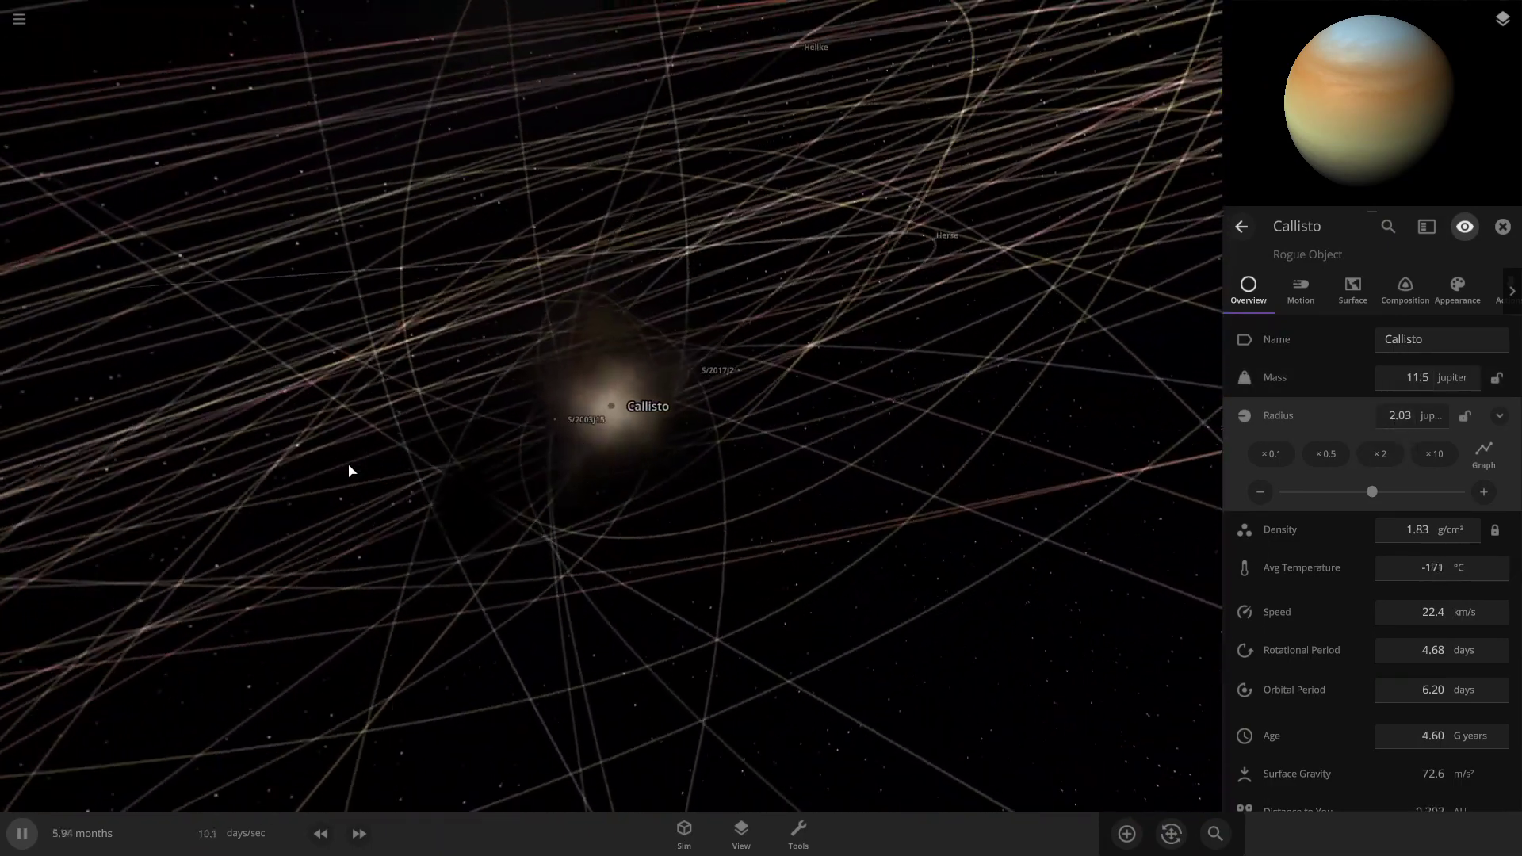
pyautogui.scroll(10, 690, 439)
pyautogui.moveTo(598, 436); pyautogui.dragTo(259, 421)
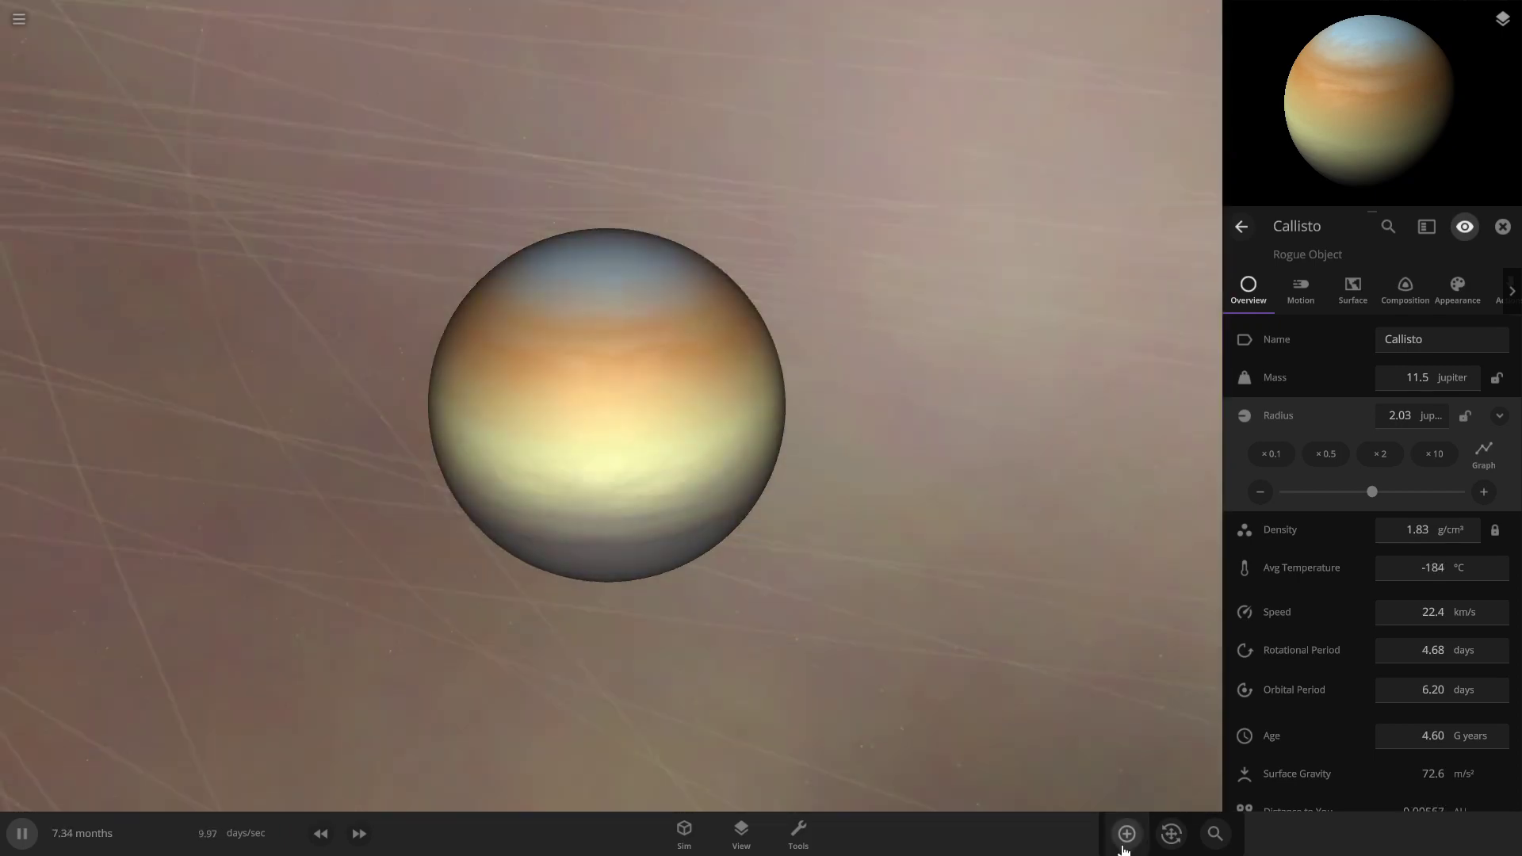
pyautogui.click(1127, 833)
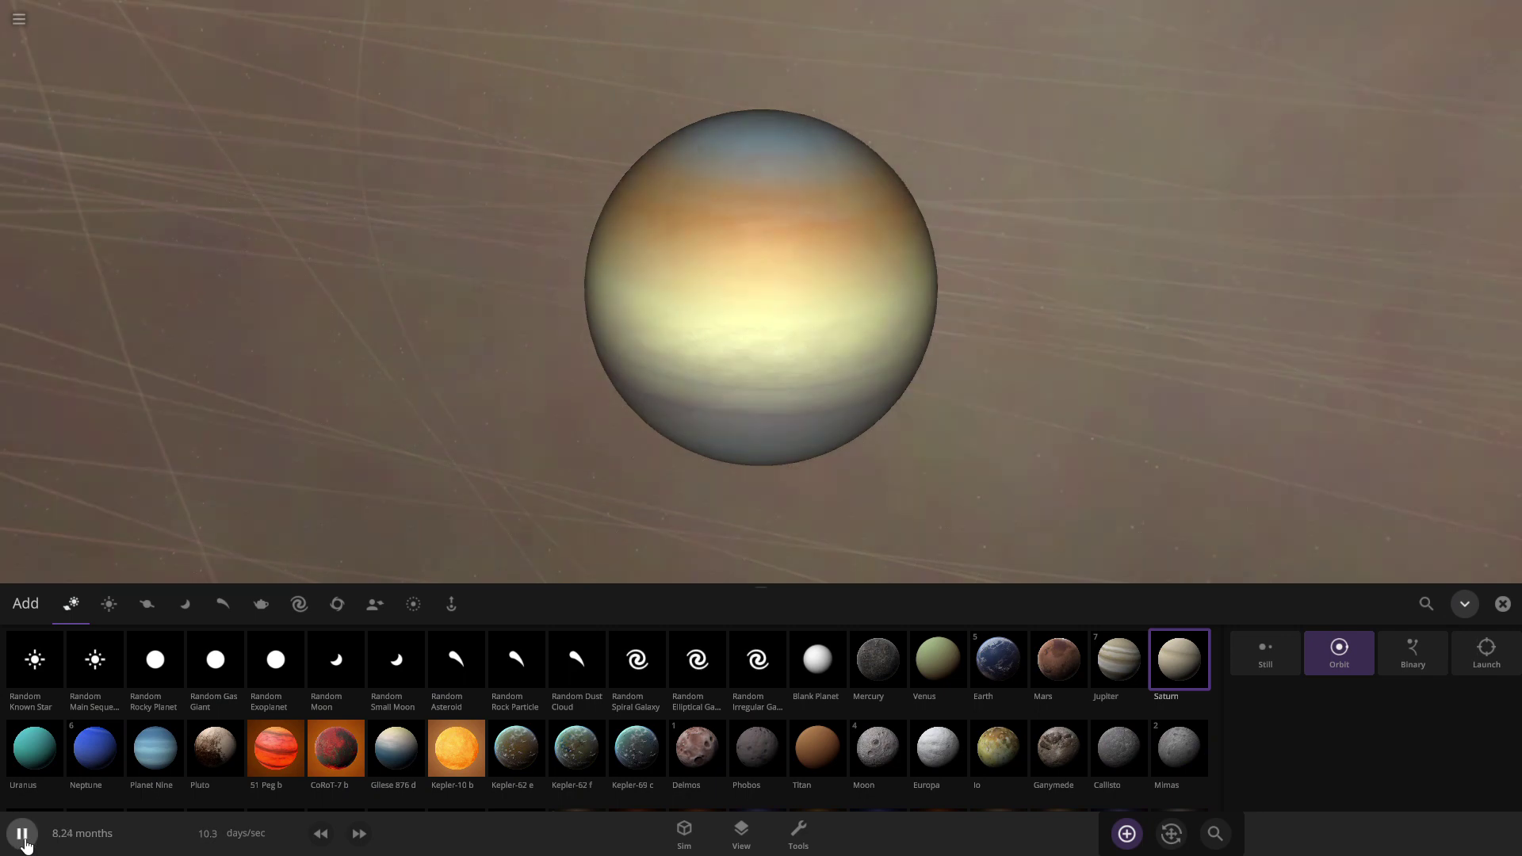
pyautogui.click(22, 833)
pyautogui.click(1120, 683)
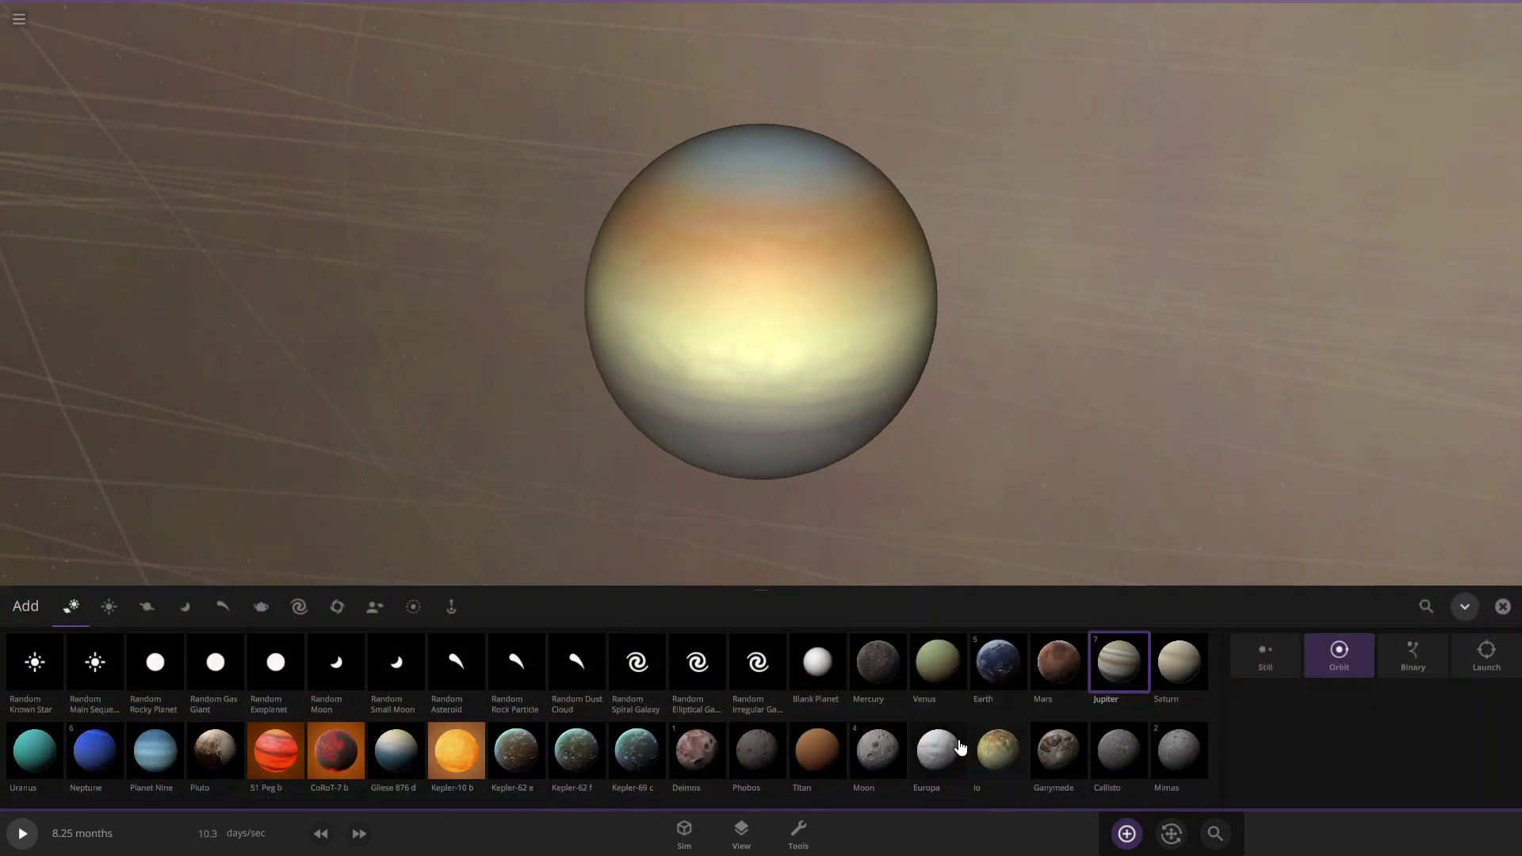
pyautogui.click(1036, 417)
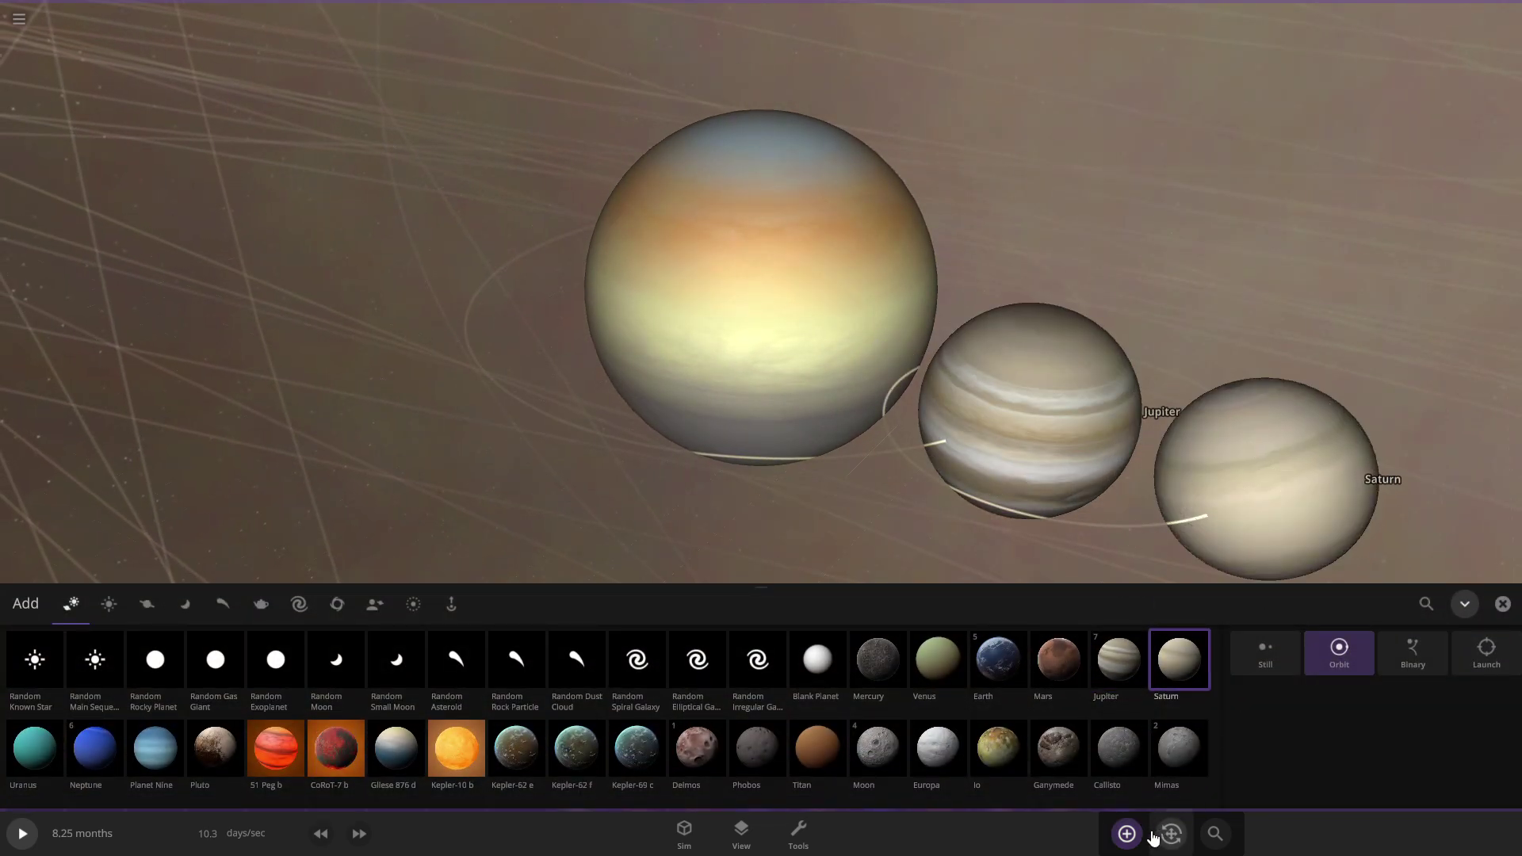
pyautogui.press('Escape')
# Compare the sizes of Callisto, Jupiter and Saturn lined up side by side
pyautogui.moveTo(1118, 351); pyautogui.dragTo(1164, 255)
pyautogui.scroll(-3, 1219, 291)
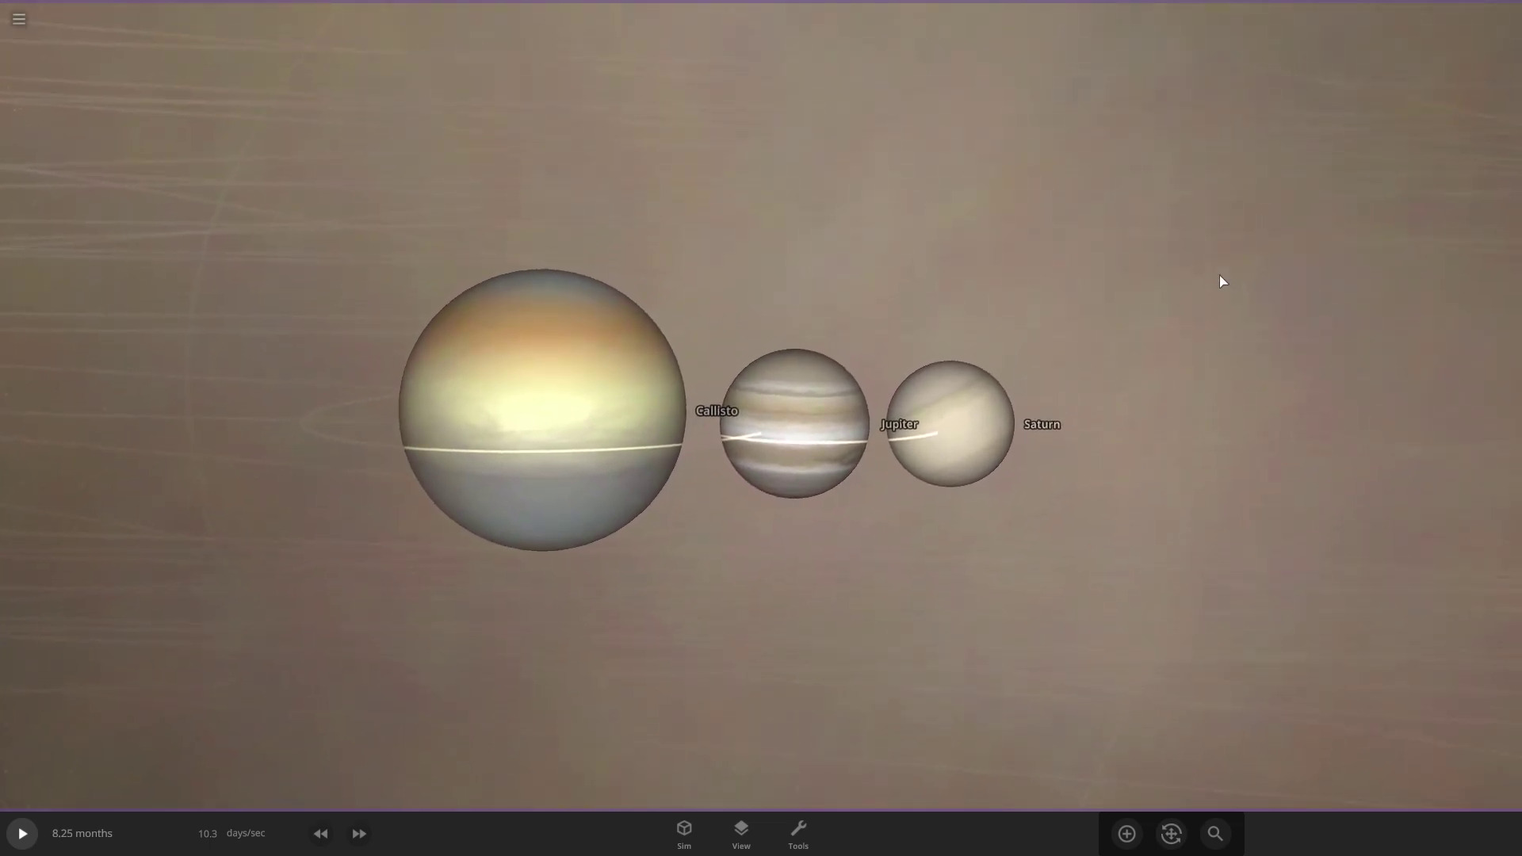
pyautogui.scroll(-3, 1149, 326)
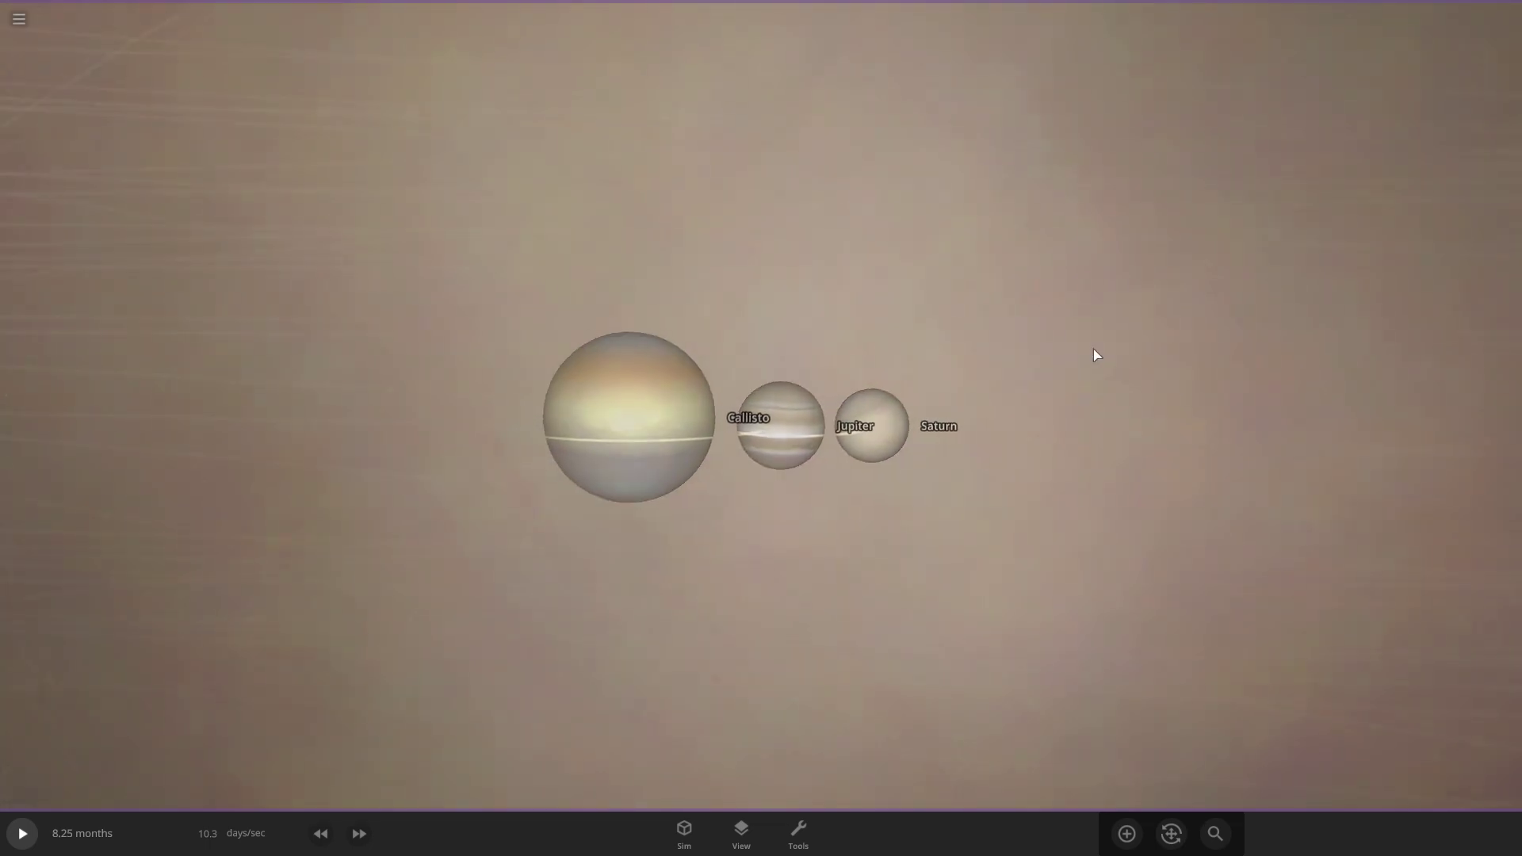